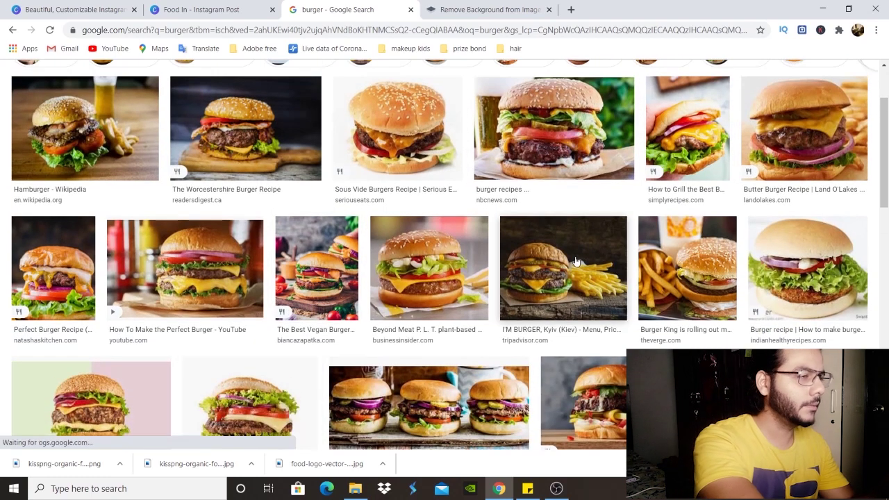
- Save the TripAdvisor burger and fries image from the search results to the Desktop as a JPEG named burger
left_click(567, 305)
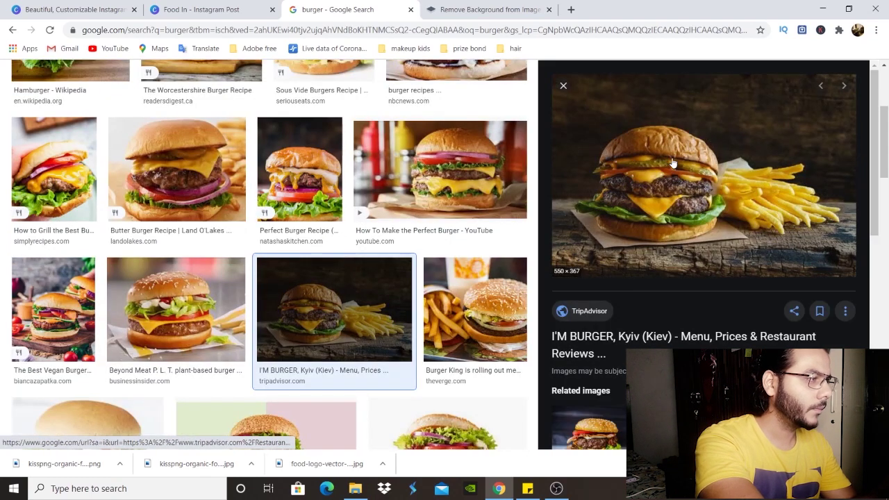
right_click(672, 163)
left_click(712, 263)
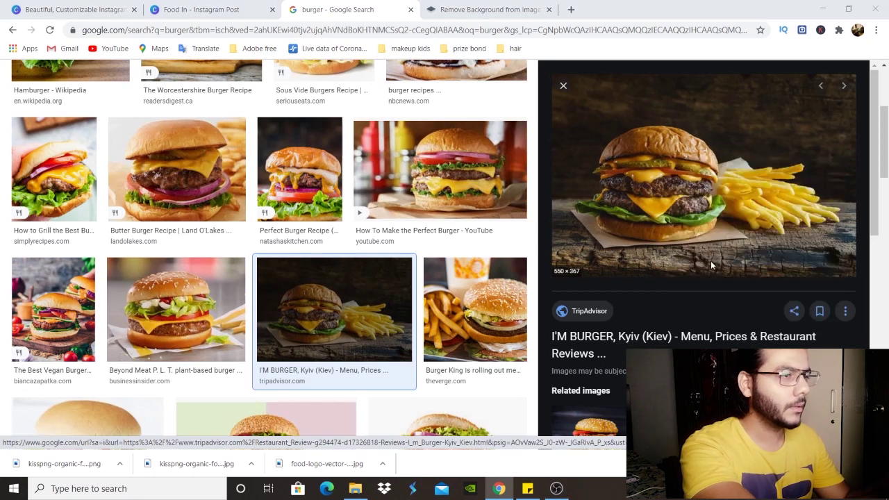
left_click(178, 228)
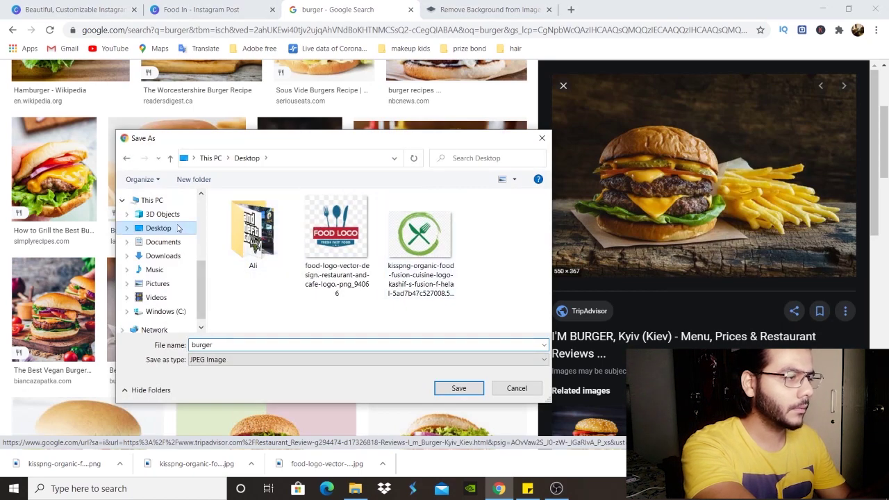
left_click(461, 388)
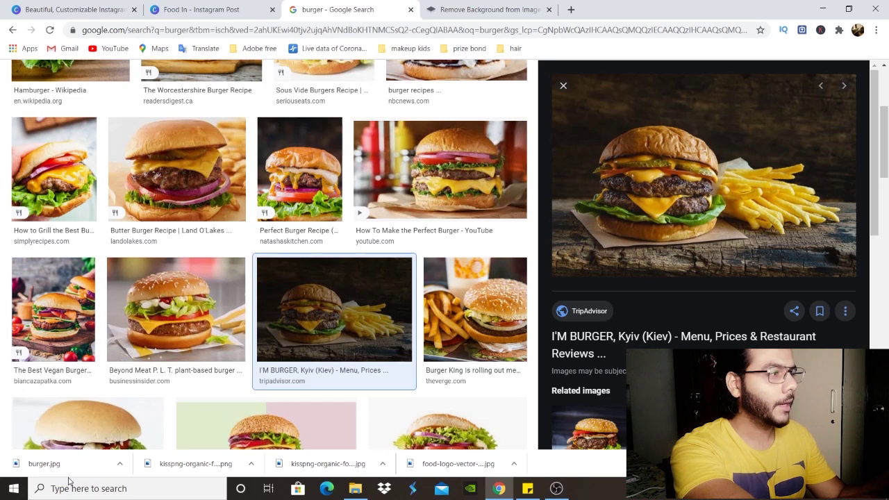
- Switch to the Food In Instagram post in Canva and upload the burger image from the Desktop
left_click(198, 9)
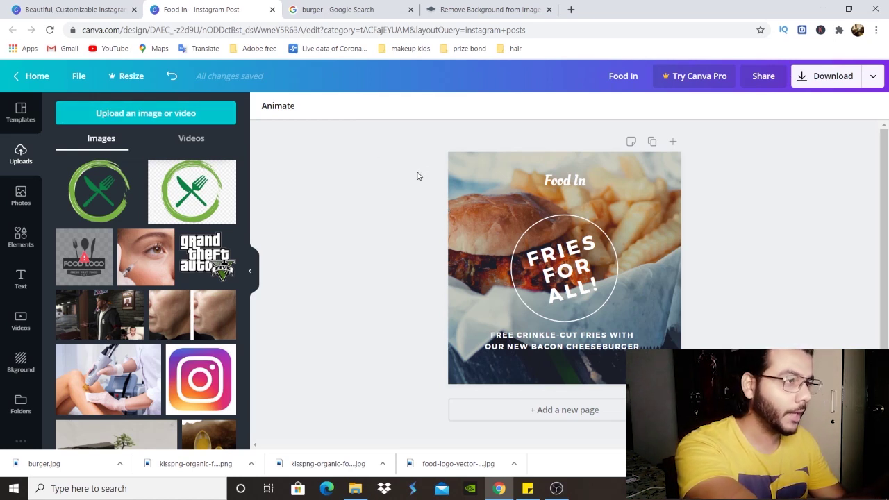
left_click(115, 121)
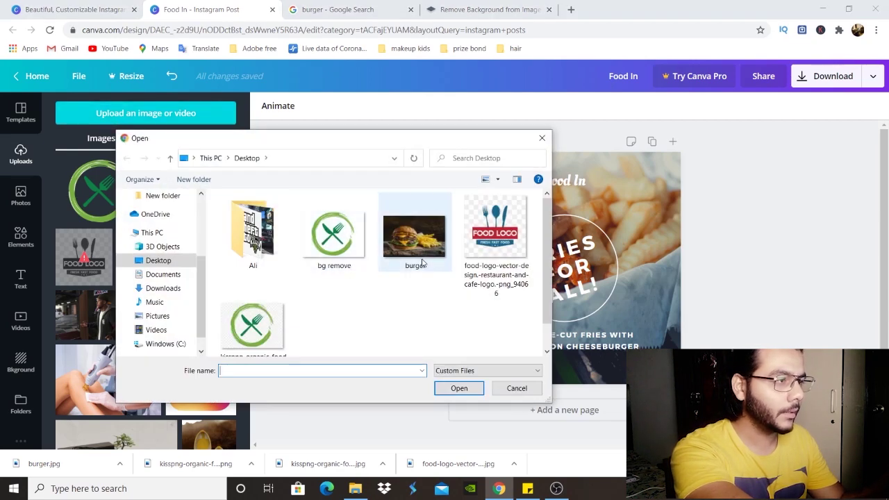
double_click(426, 259)
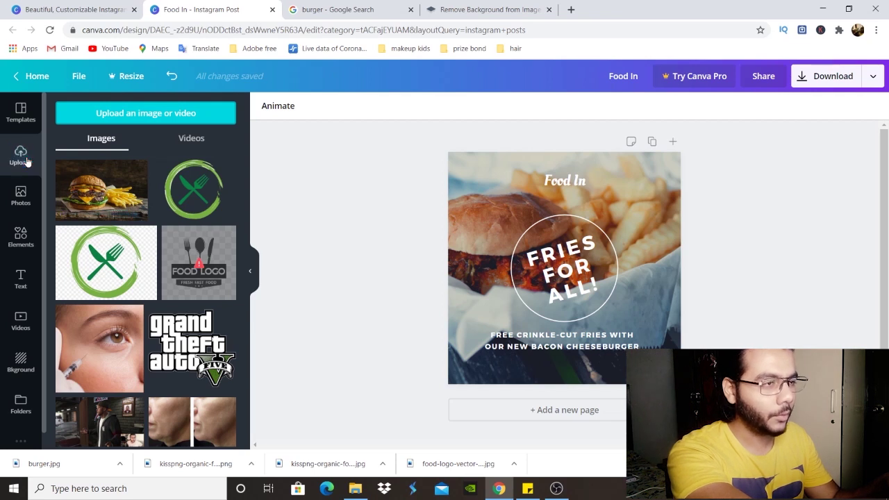
- Replace the post's background photo with the uploaded burger and fries image
left_click(99, 187)
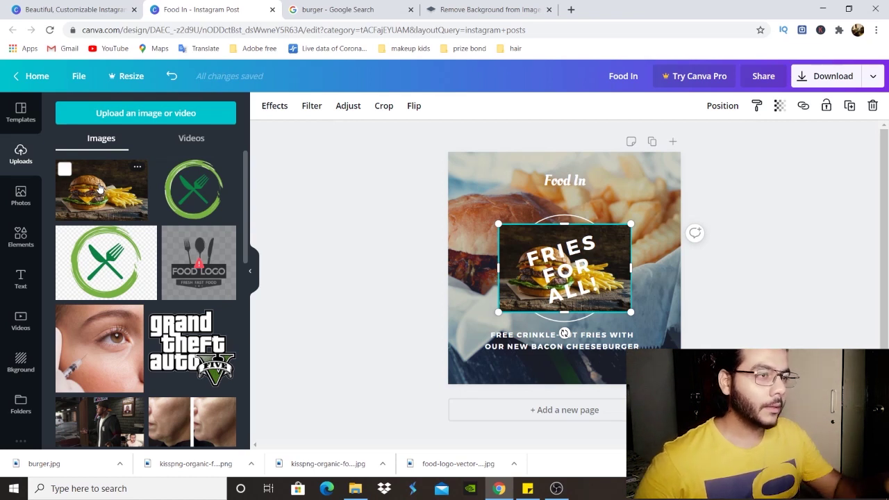
key("Delete")
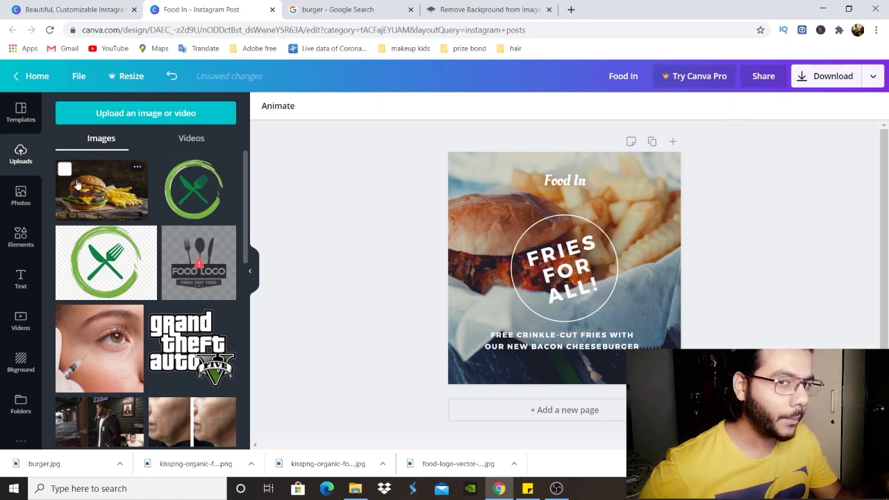
left_click_drag(77, 184, 469, 189)
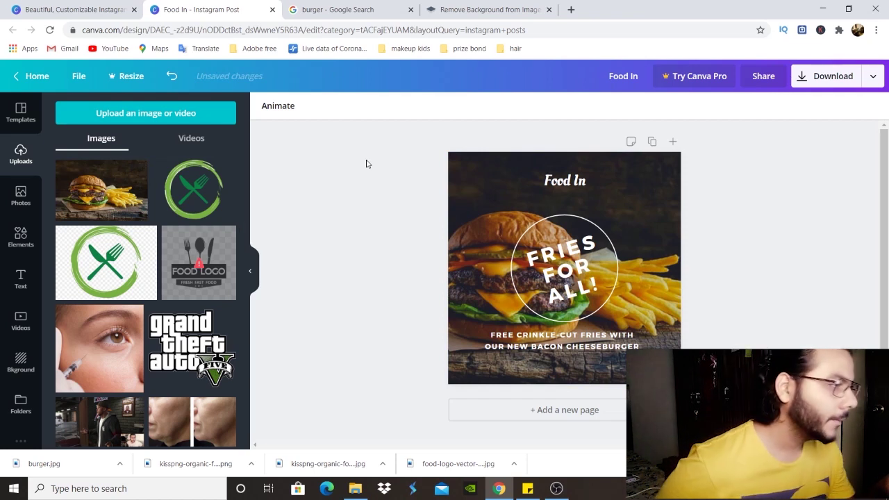
- Try repositioning the burger photo horizontally within the post's background crop
double_click(494, 215)
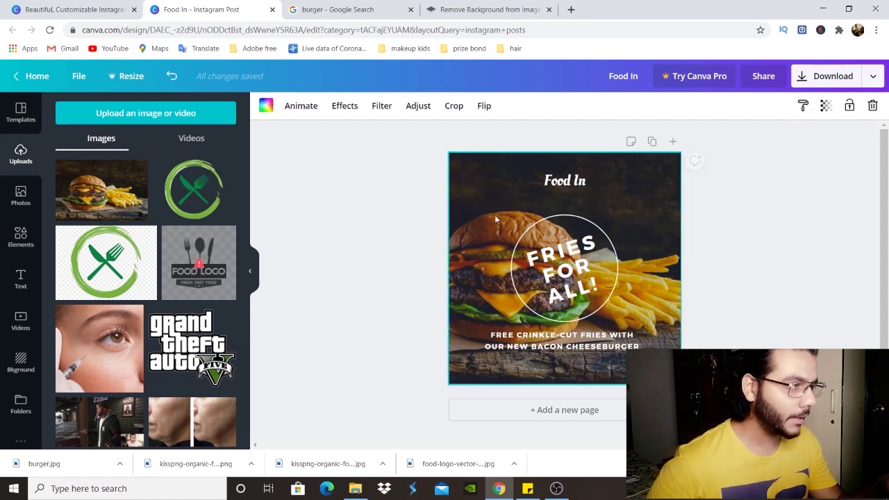
left_click_drag(506, 215, 456, 204)
left_click(294, 140)
left_click(294, 140)
double_click(497, 171)
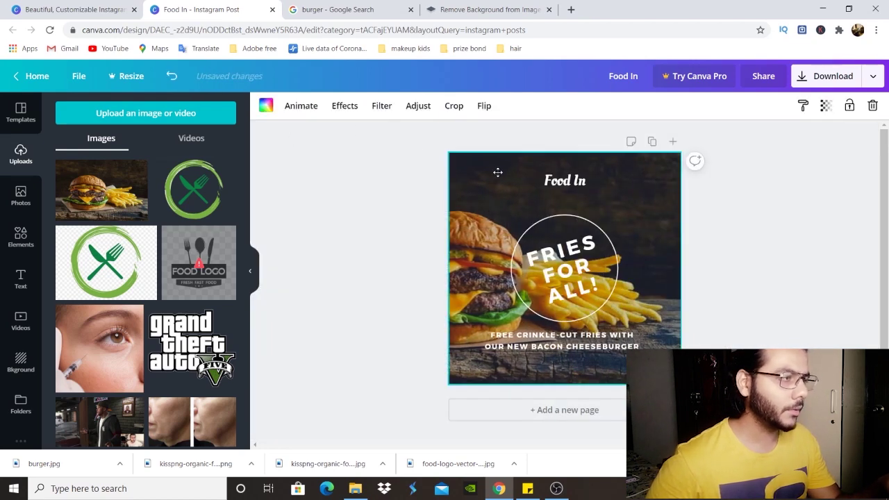
left_click_drag(498, 172, 544, 175)
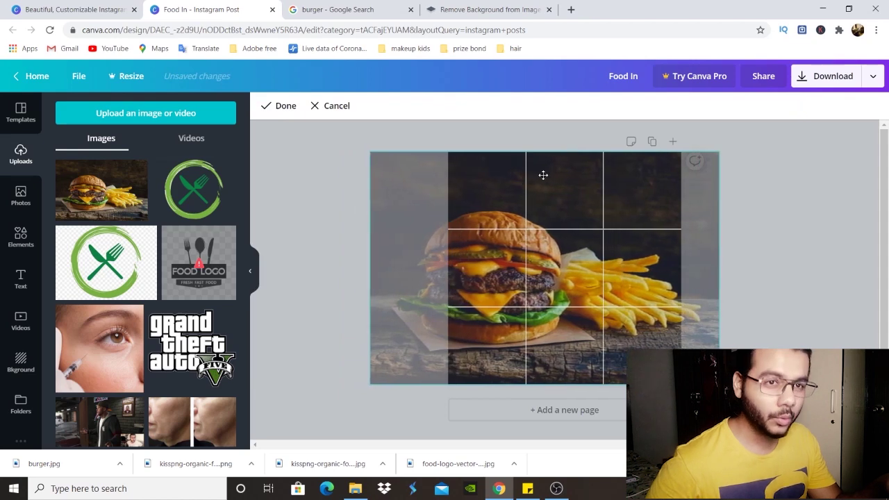
left_click(293, 174)
left_click(294, 174)
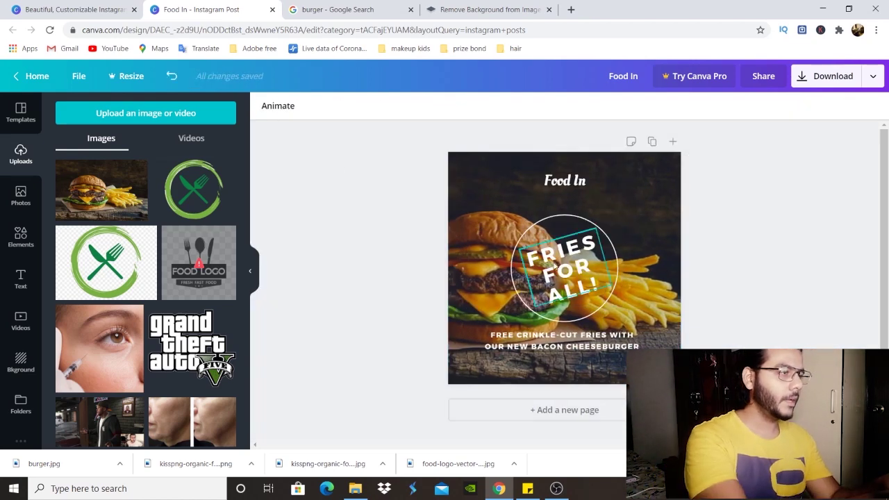
- Replace the heading inside the circle with FREE FRIES
left_click(566, 267)
double_click(566, 270)
left_click_drag(602, 285, 526, 266)
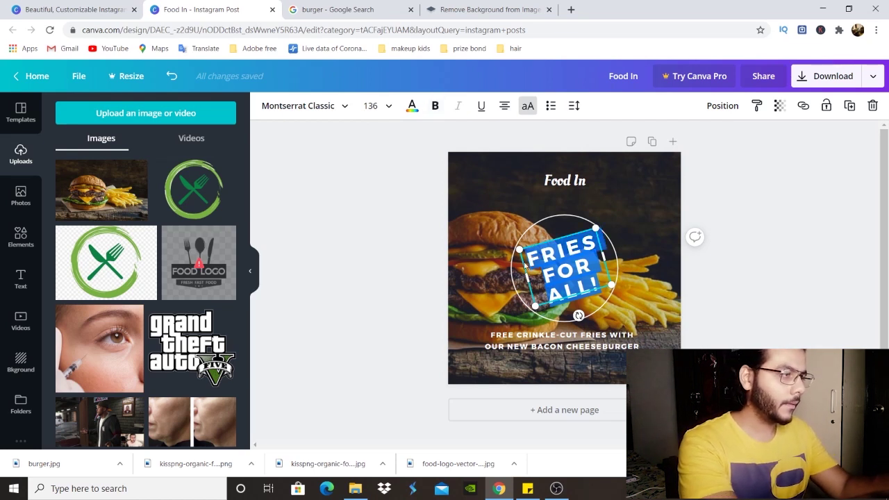
type("FREE")
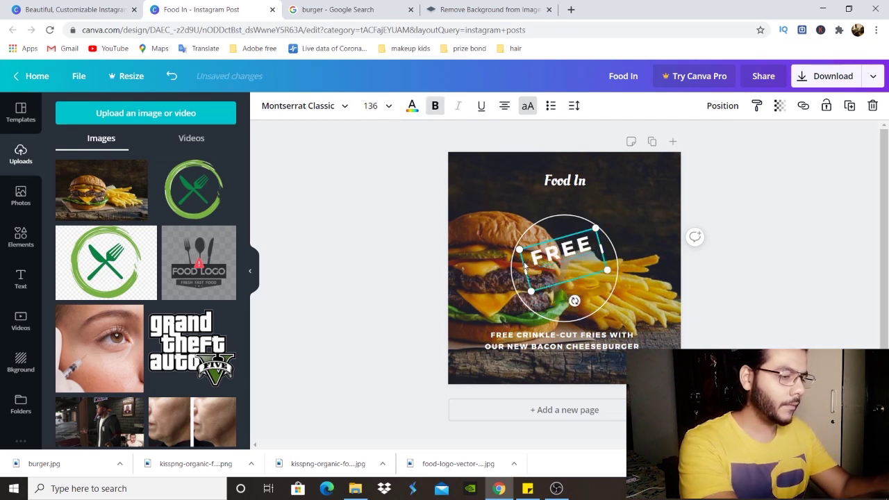
type(" FRIES")
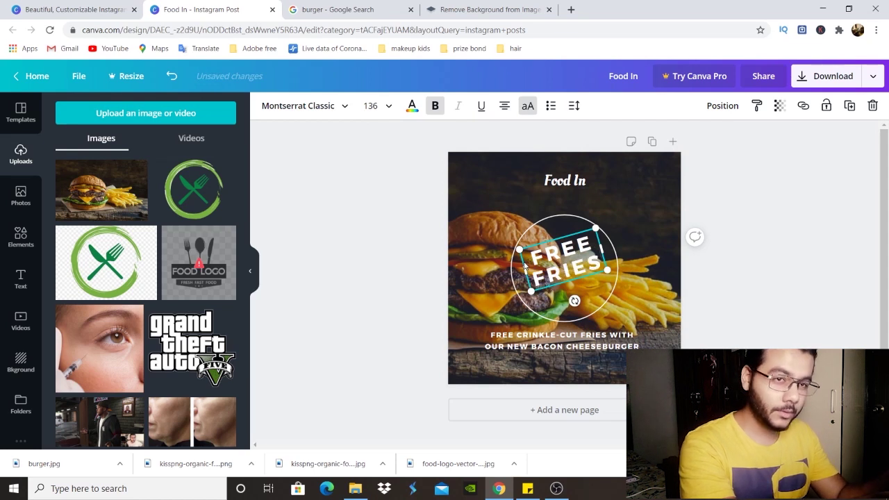
- Undo the heading text replacement and the background photo repositioning
key("ctrl+z")
key("ctrl+z")
key("ctrl+z")
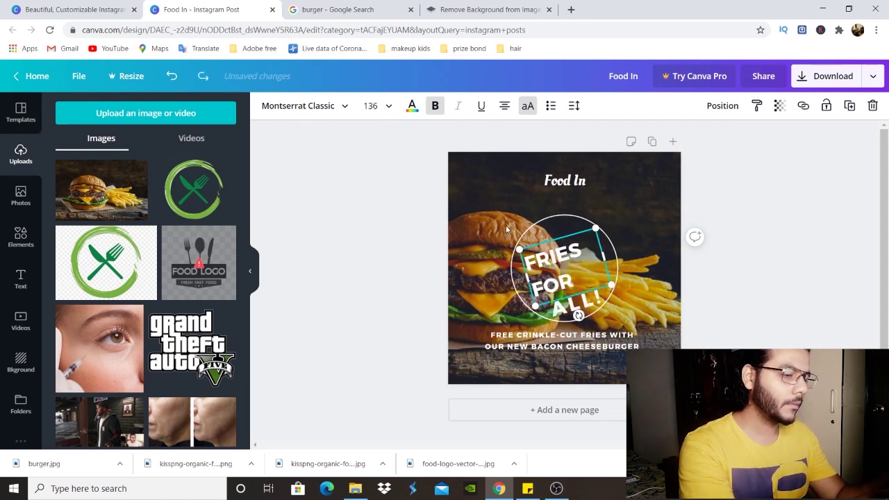
key("ctrl+z")
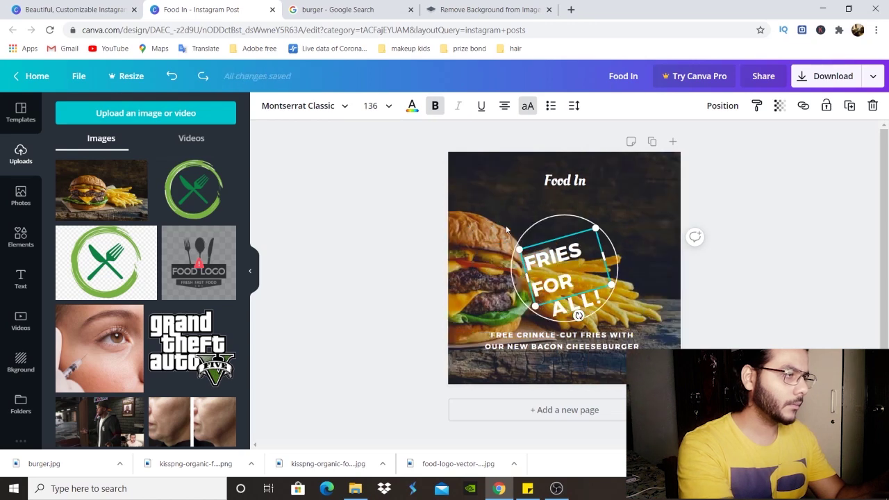
double_click(562, 273)
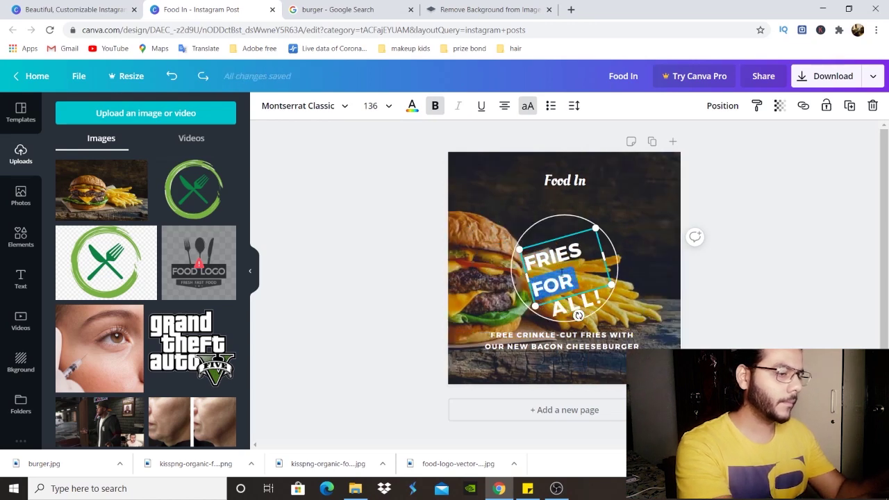
key("ctrl+a")
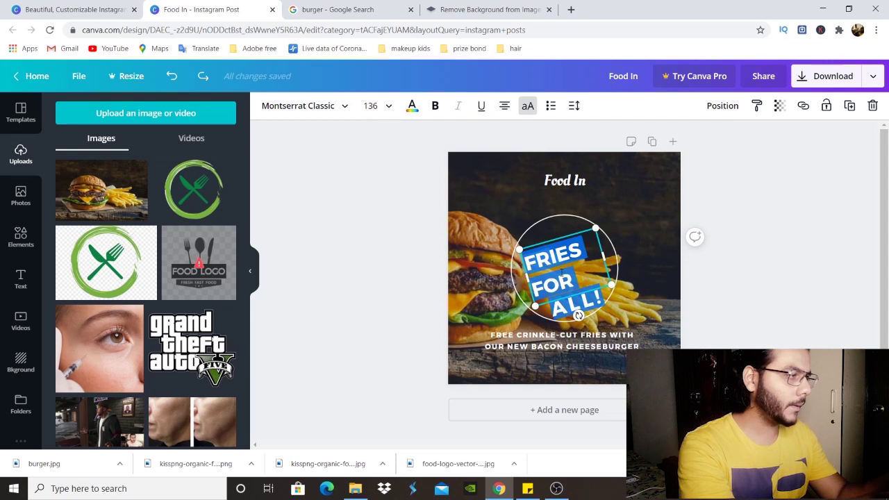
left_click(767, 227)
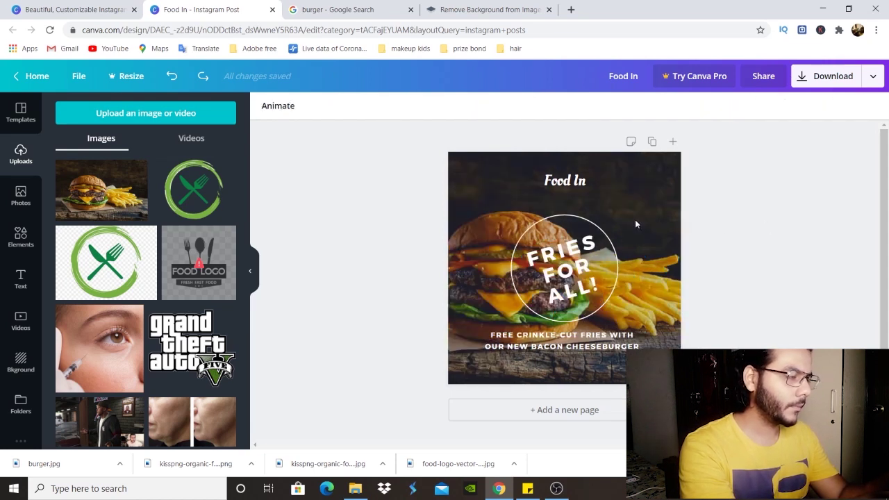
- Change the heading inside the circle to read FRIES & BURGER
left_click(562, 268)
left_click(562, 268)
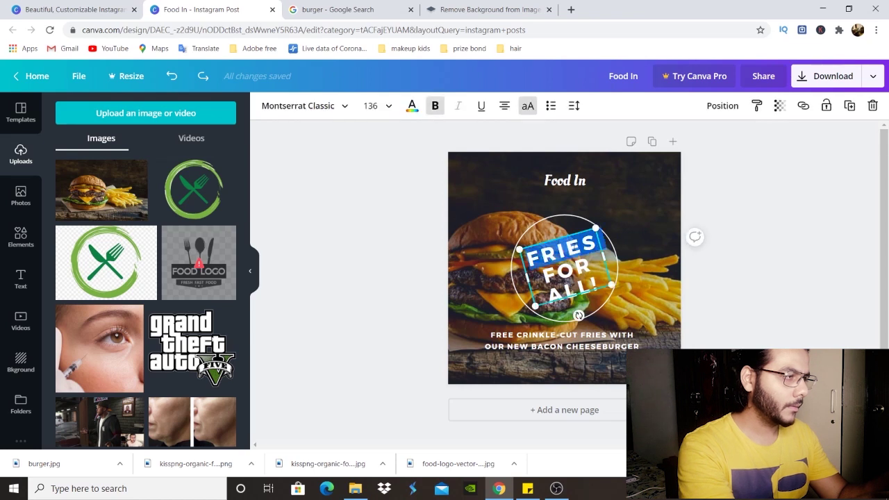
left_click_drag(598, 281, 554, 269)
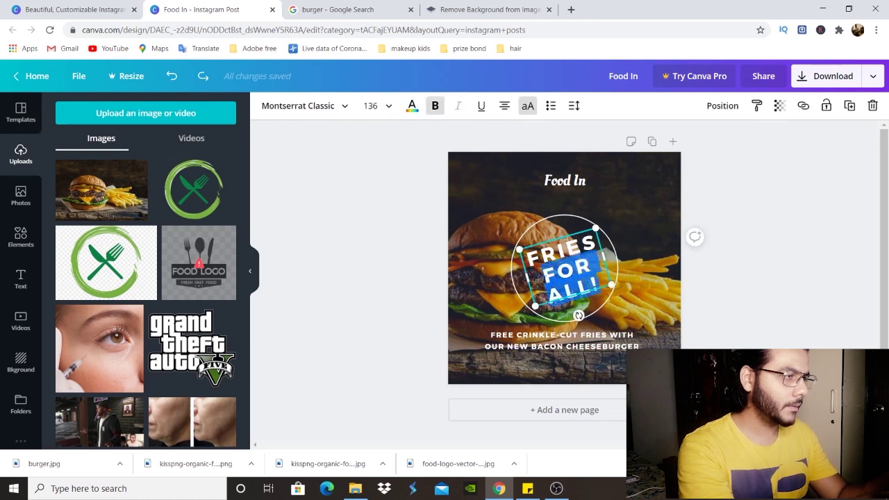
double_click(566, 268)
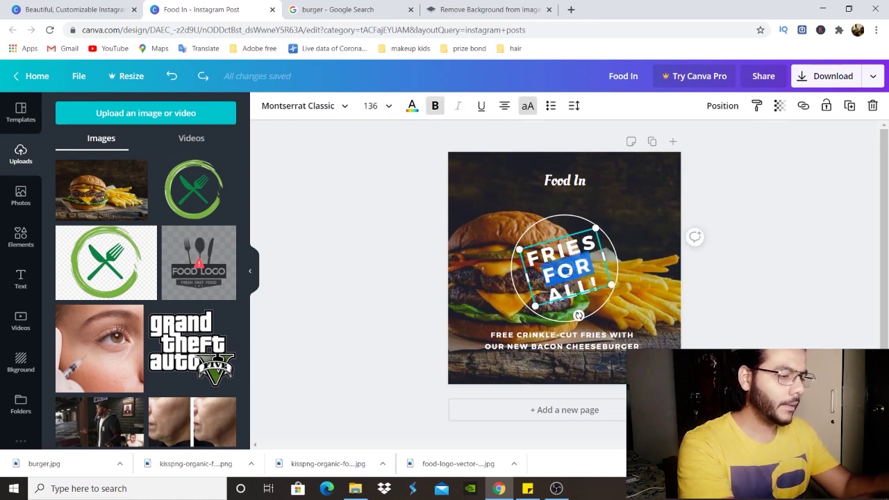
type("&")
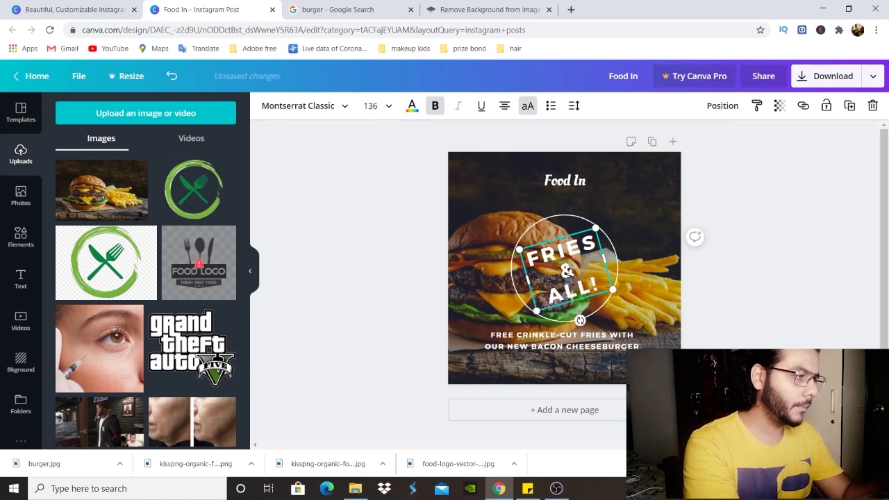
double_click(571, 296)
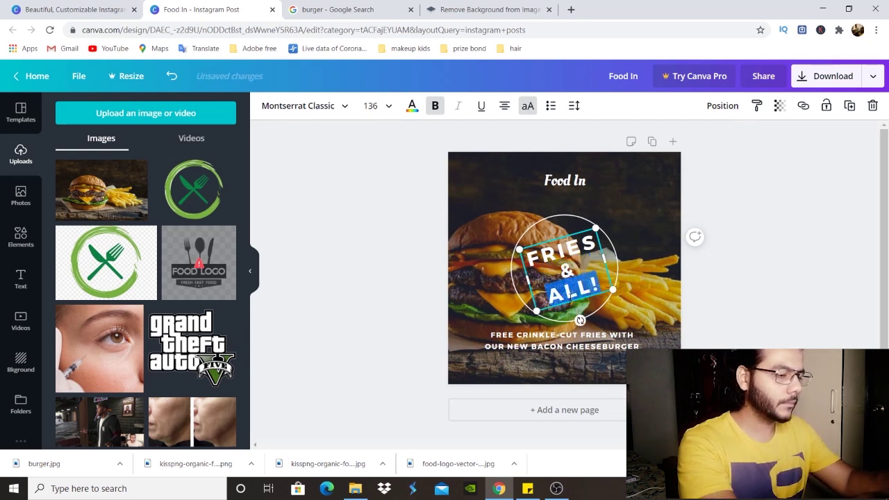
type("BURGER")
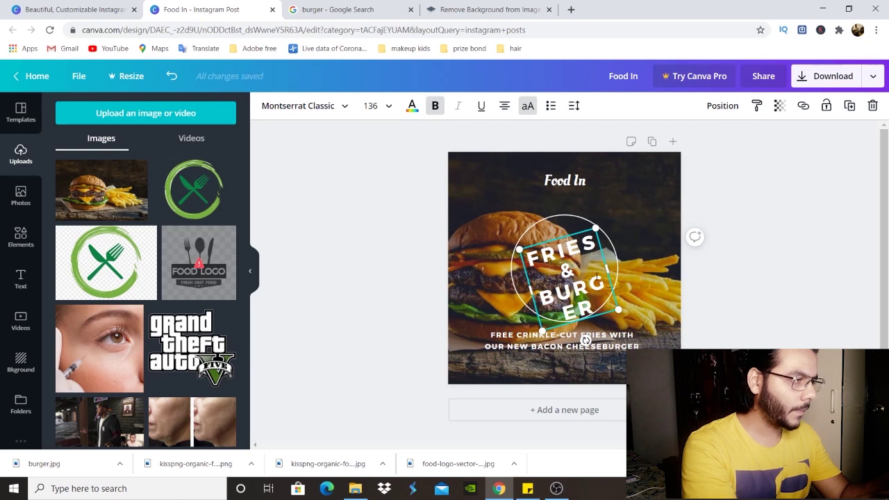
- Resize the FRIES & BURGER heading to font size 109 and centre it within the circle
left_click_drag(620, 265, 614, 282)
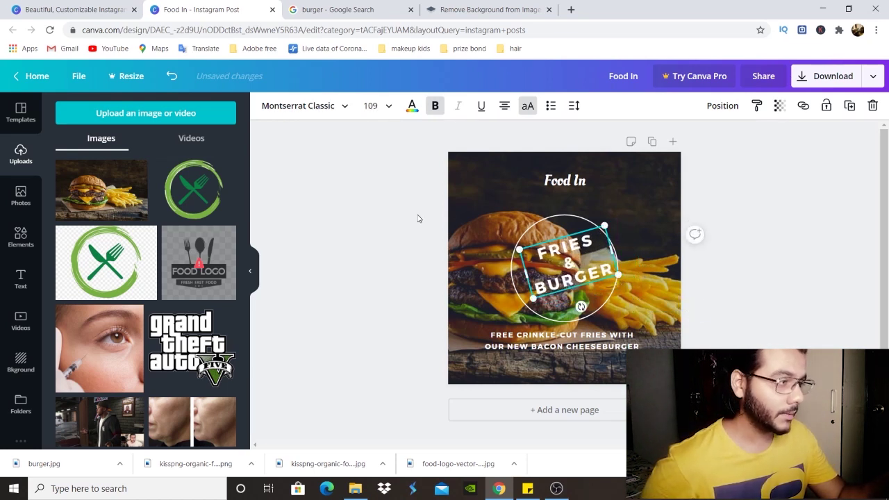
left_click_drag(569, 259, 561, 266)
left_click(824, 246)
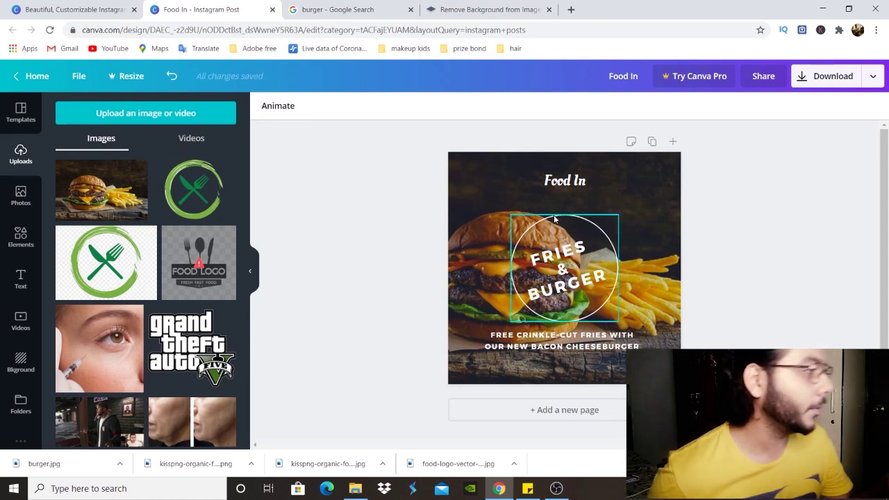
- Download the post as a PNG and open the downloaded Food In.png file
left_click(804, 77)
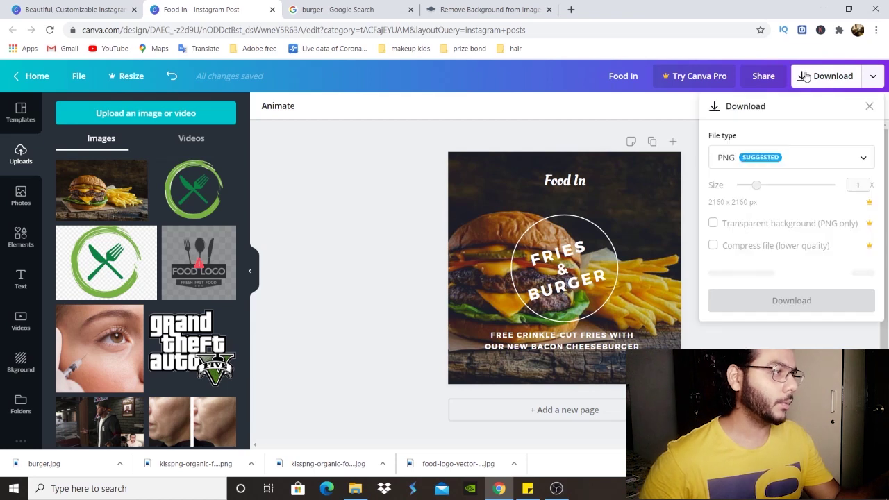
left_click(778, 158)
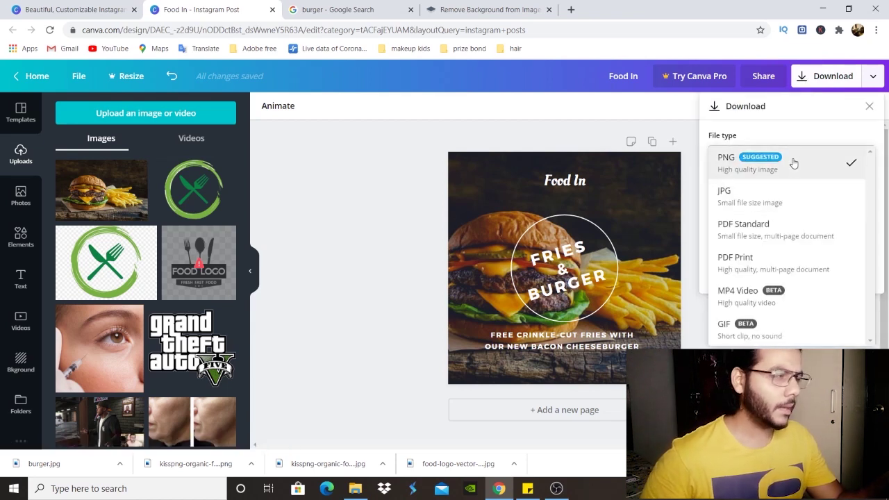
left_click(794, 163)
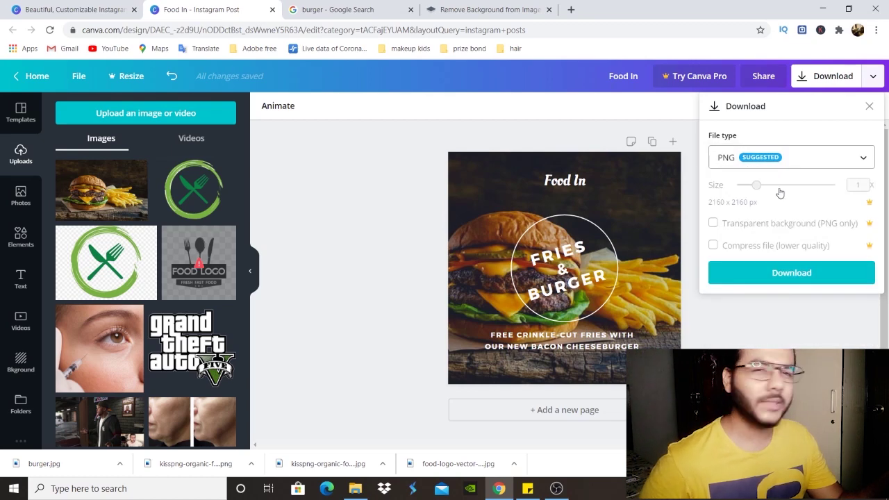
left_click(761, 276)
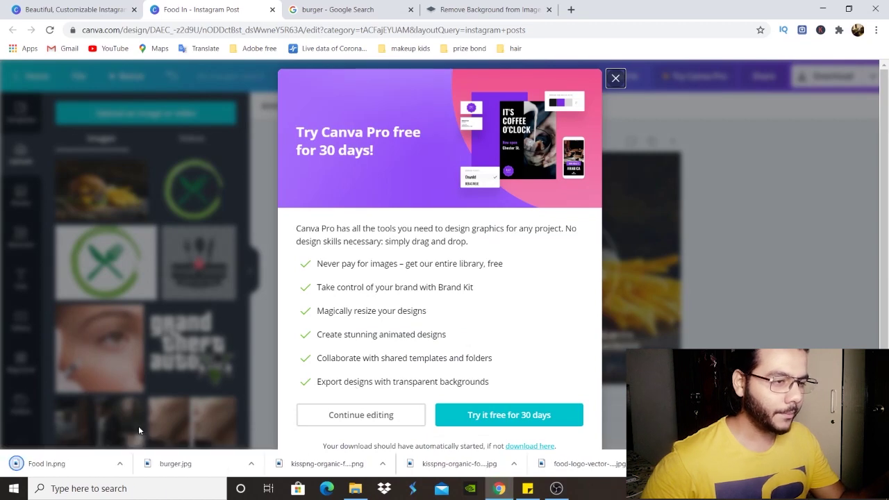
left_click(62, 476)
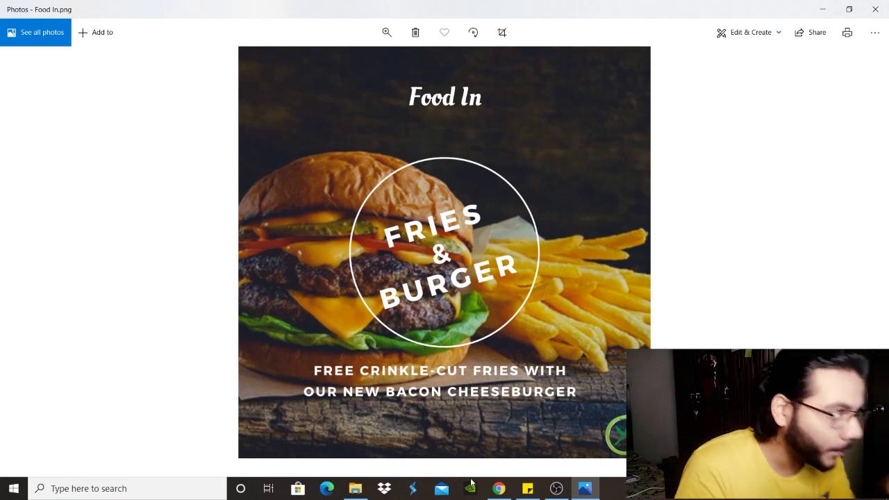
- Return to Canva in Chrome, dismiss the Canva Pro trial offer, and close the finished Food In post to get back to the template gallery
left_click(498, 488)
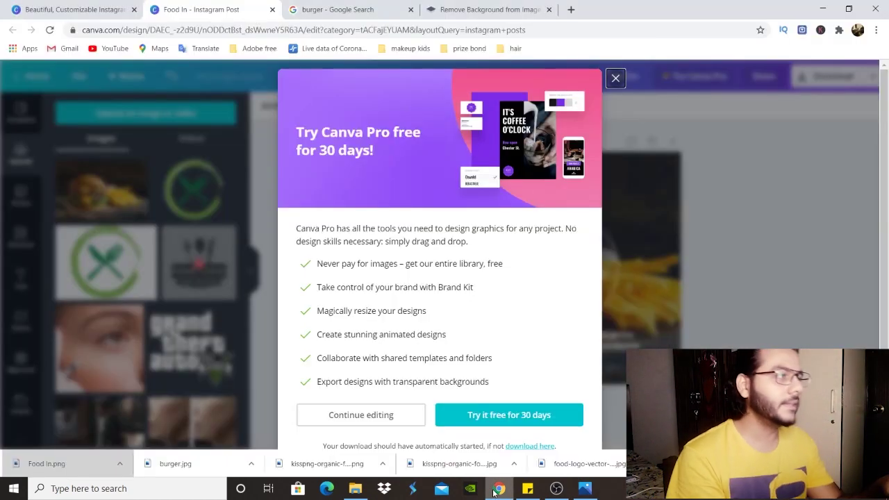
left_click(615, 79)
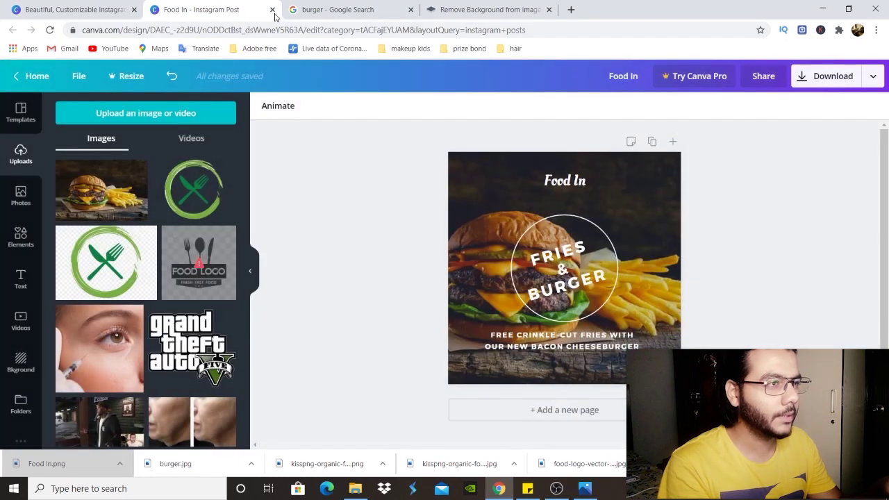
left_click(272, 9)
left_click(59, 5)
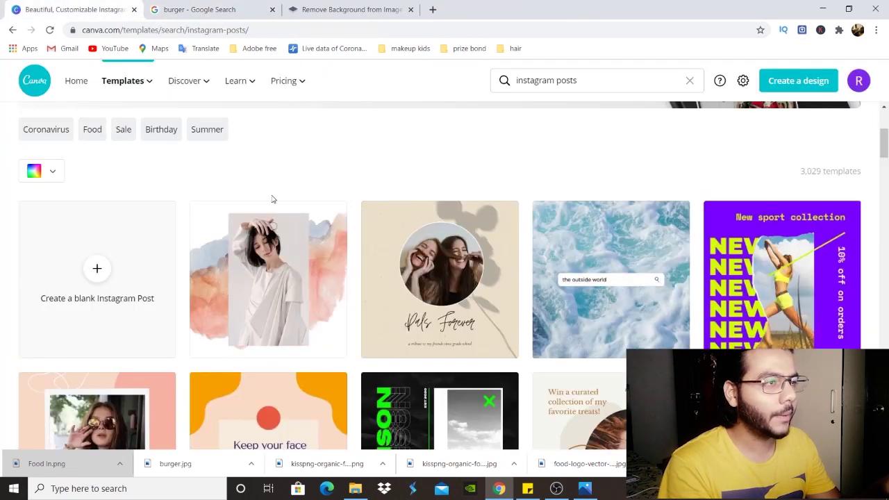
- Open the Facebook Cover templates from the Social Media category
scroll(272, 199, "up", 3)
mouse_move(127, 81)
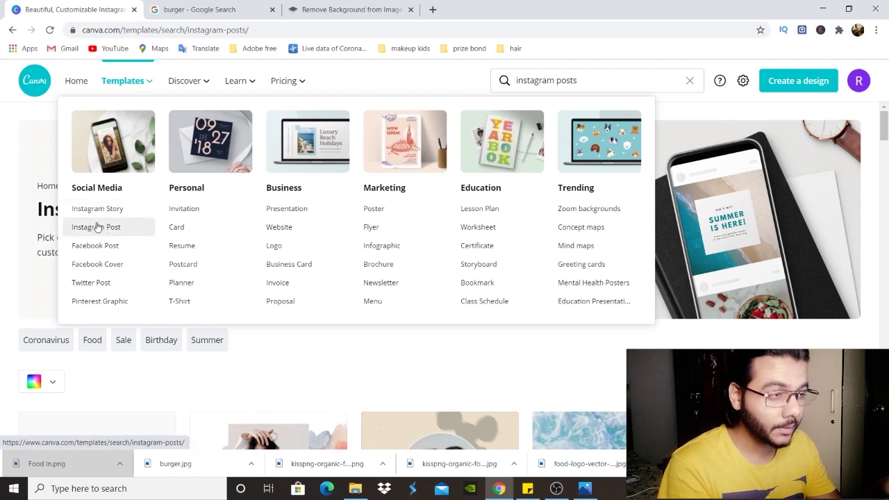
left_click(103, 270)
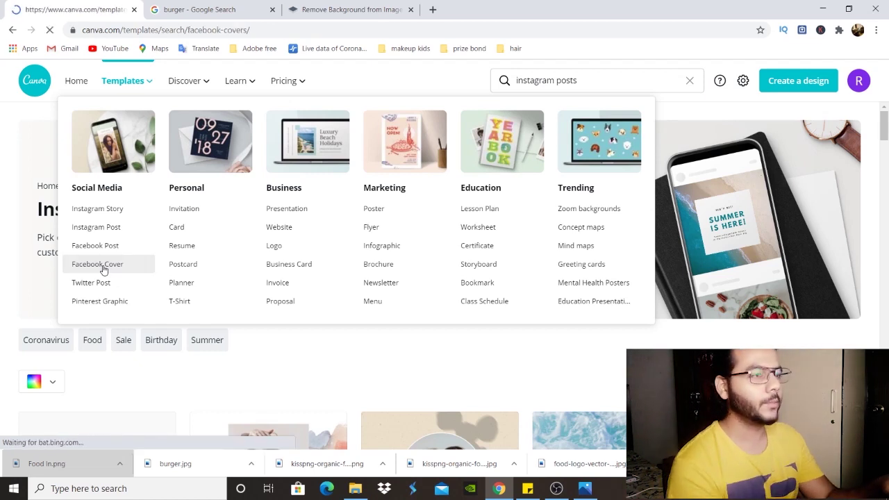
- Create a blank Facebook Cover design from the template gallery
scroll(268, 299, "down", 3)
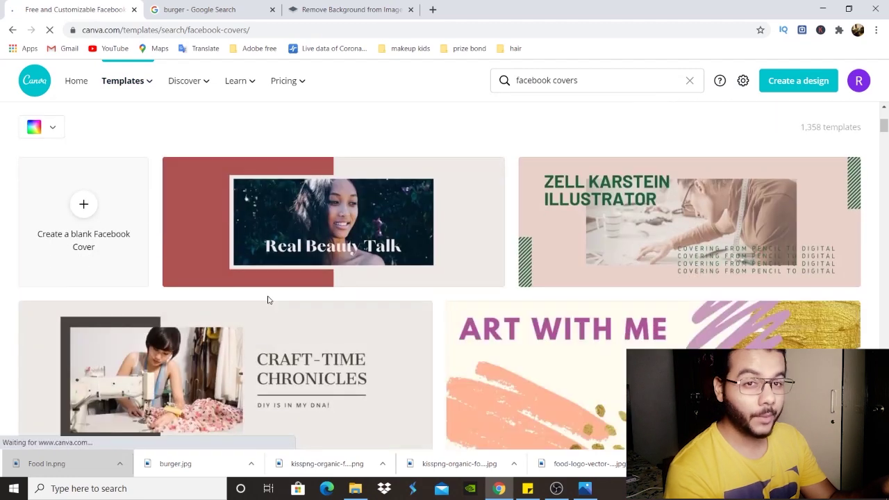
scroll(267, 299, "down", 1)
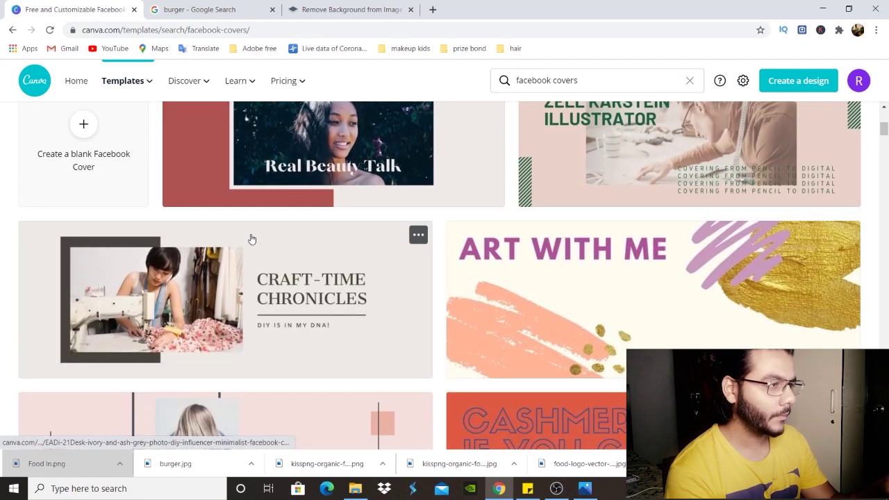
scroll(251, 239, "up", 1)
scroll(364, 343, "down", 10)
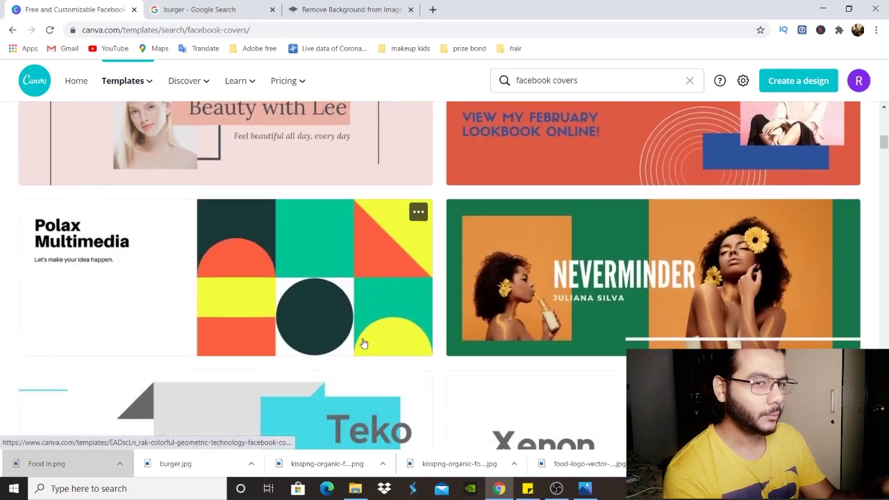
scroll(363, 344, "up", 11)
scroll(363, 341, "down", 1)
scroll(363, 342, "down", 2)
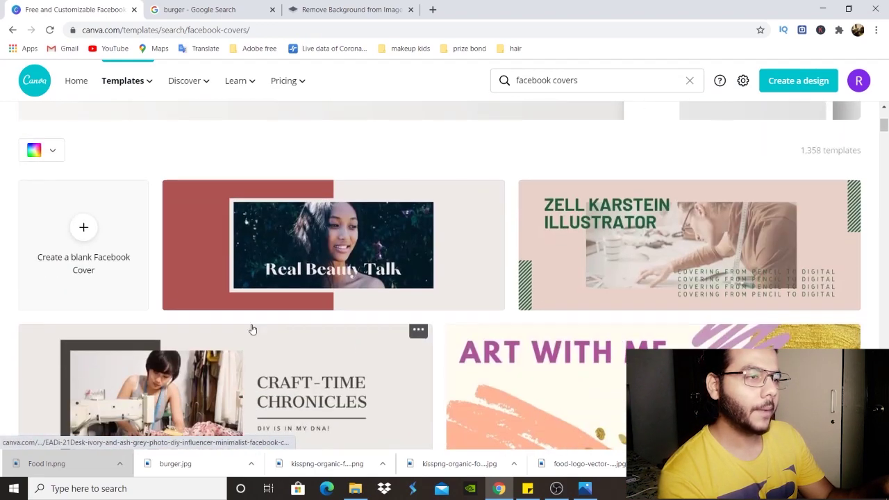
left_click(82, 228)
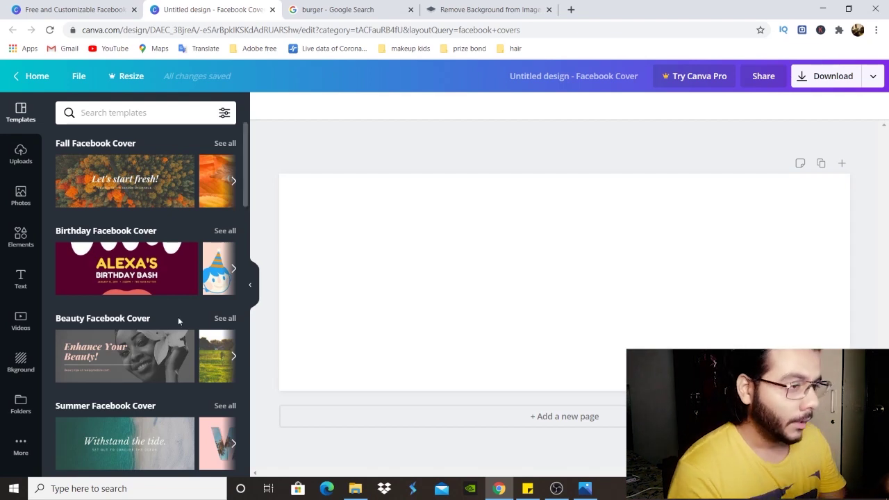
- Look through the Facebook Cover template categories and the general results for a suitable layout
scroll(144, 369, "down", 2)
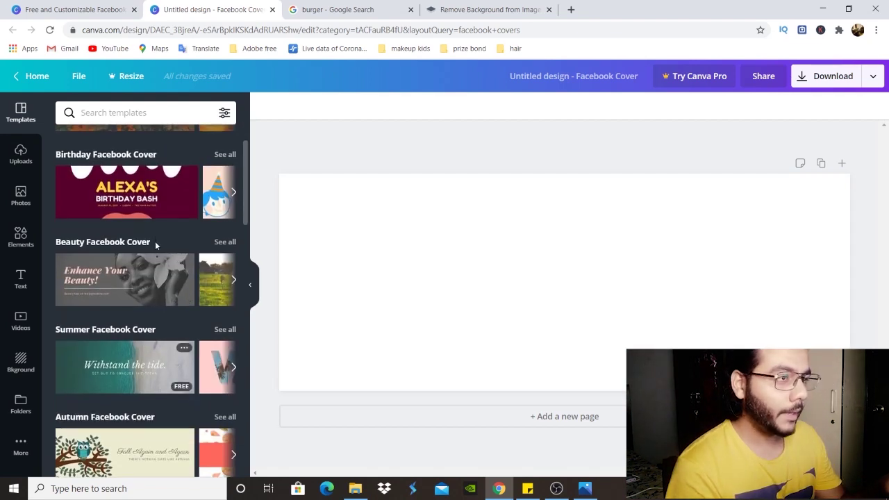
scroll(155, 236, "up", 2)
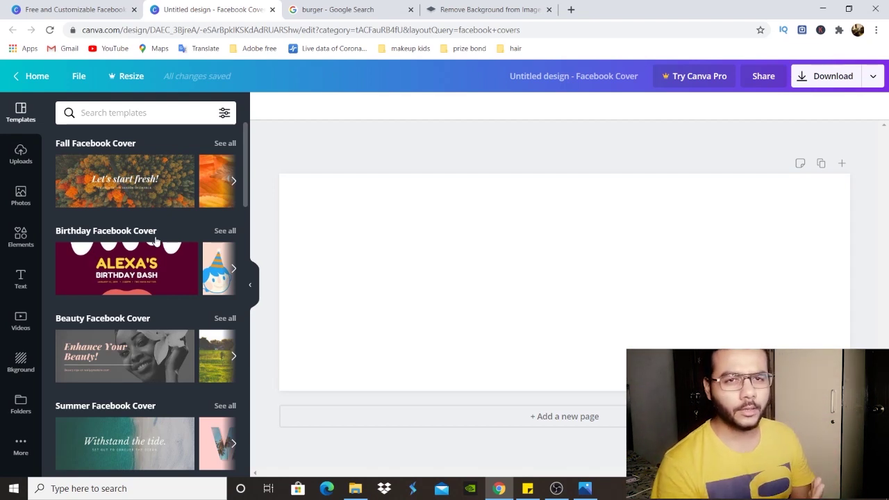
scroll(155, 241, "down", 3)
scroll(156, 241, "up", 3)
scroll(155, 241, "down", 4)
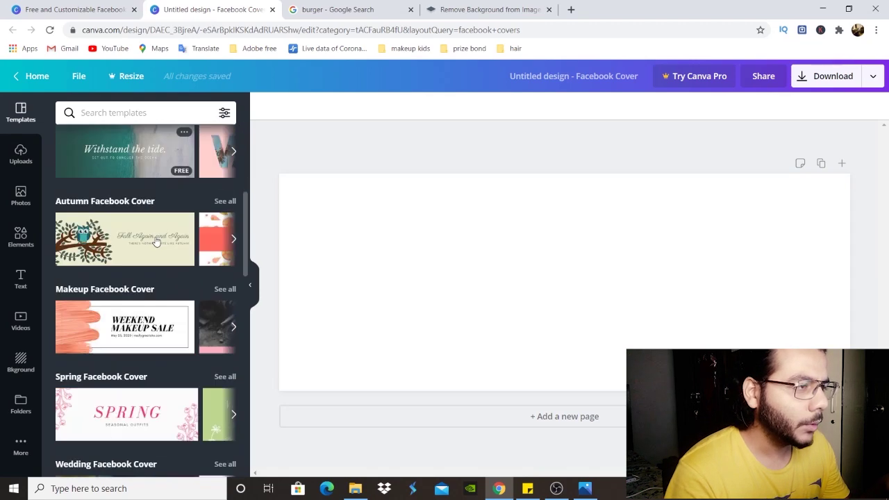
scroll(156, 241, "down", 5)
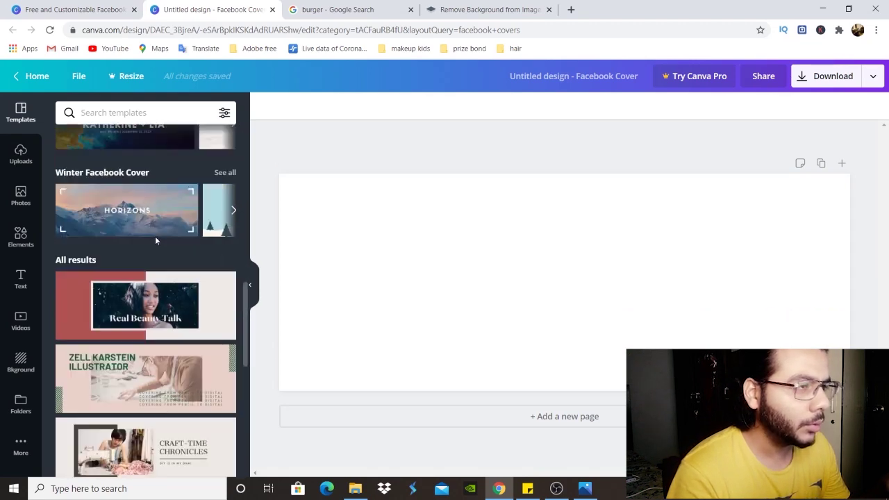
scroll(155, 241, "down", 3)
scroll(155, 240, "up", 10)
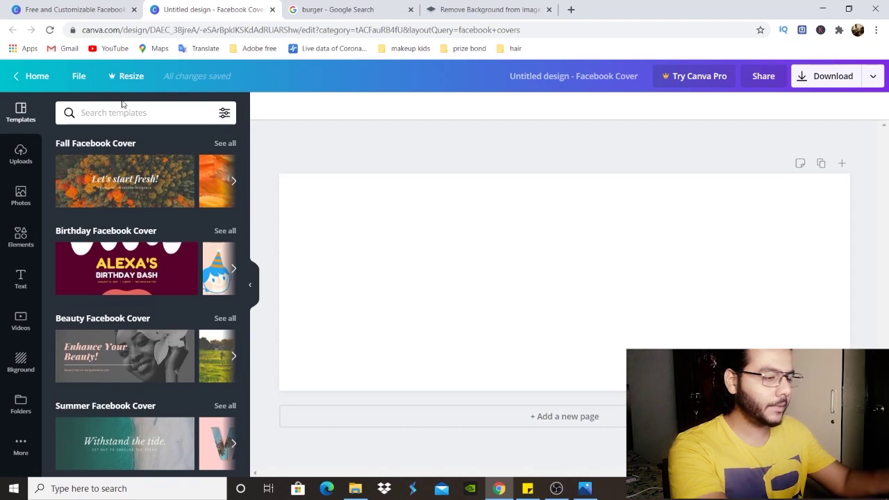
- Search the Facebook Cover templates for "food" and look through the matching designs
type("food")
key("Return")
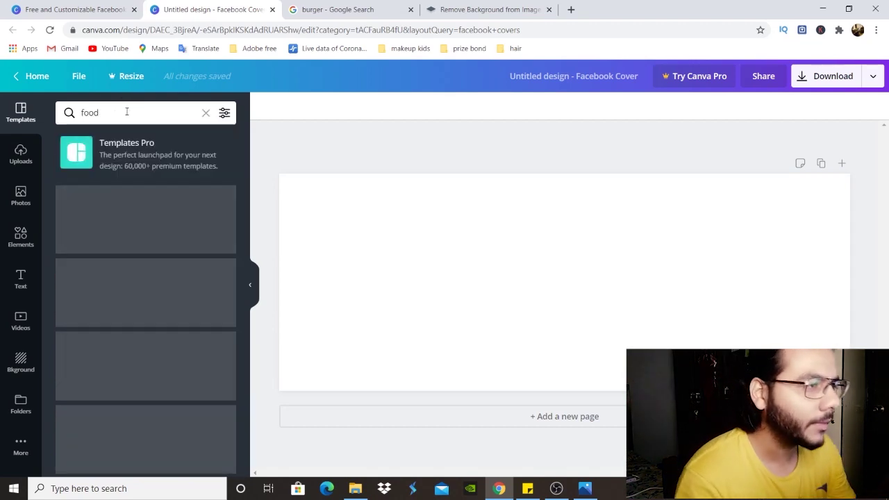
scroll(133, 327, "down", 5)
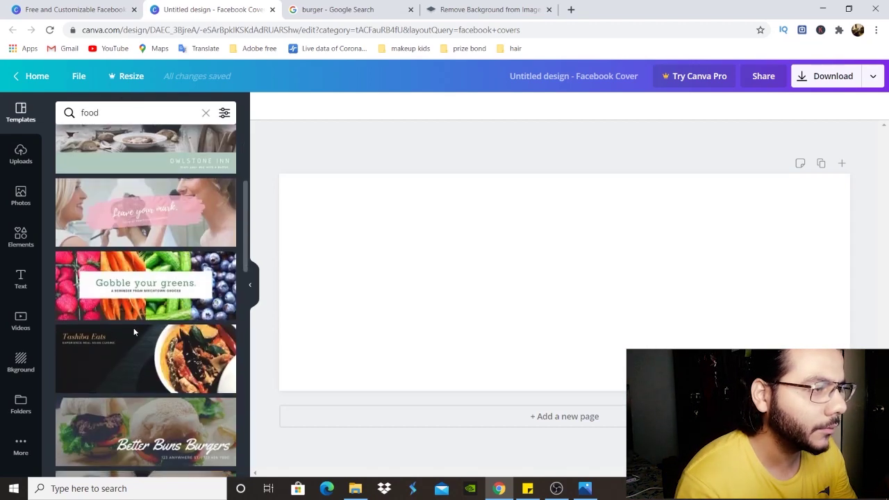
scroll(133, 327, "down", 2)
scroll(134, 327, "up", 2)
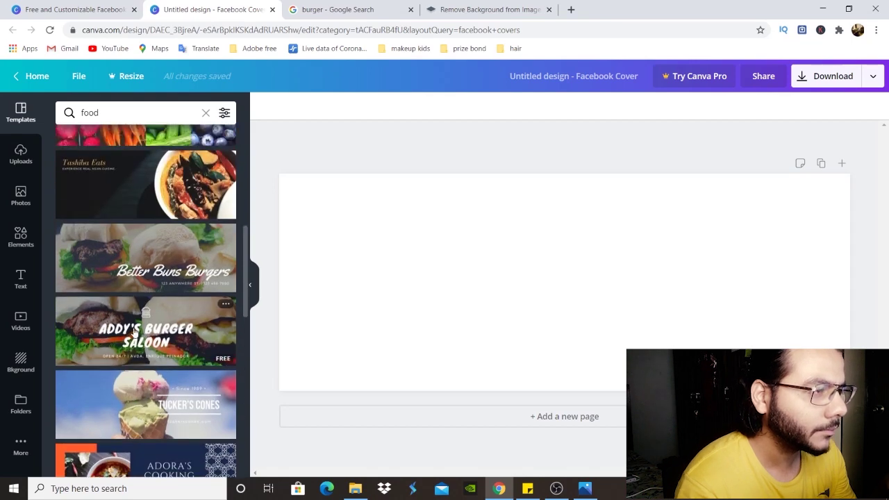
scroll(135, 332, "down", 4)
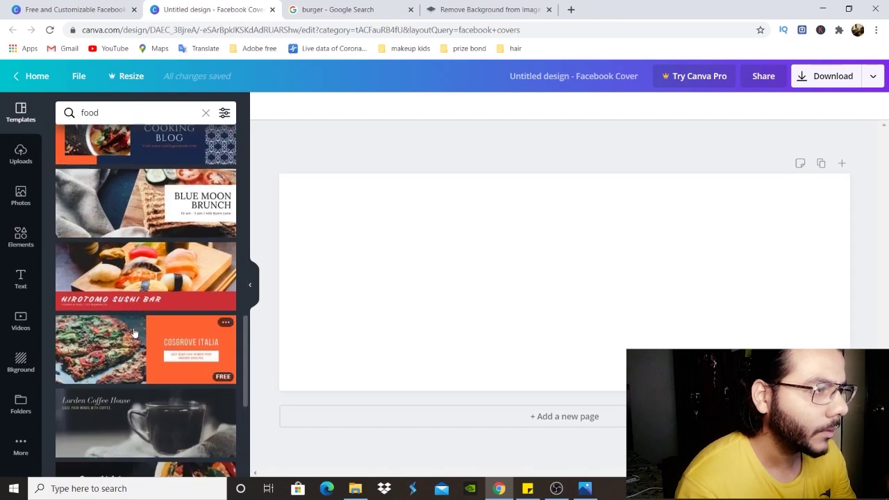
scroll(134, 332, "down", 2)
scroll(134, 332, "down", 3)
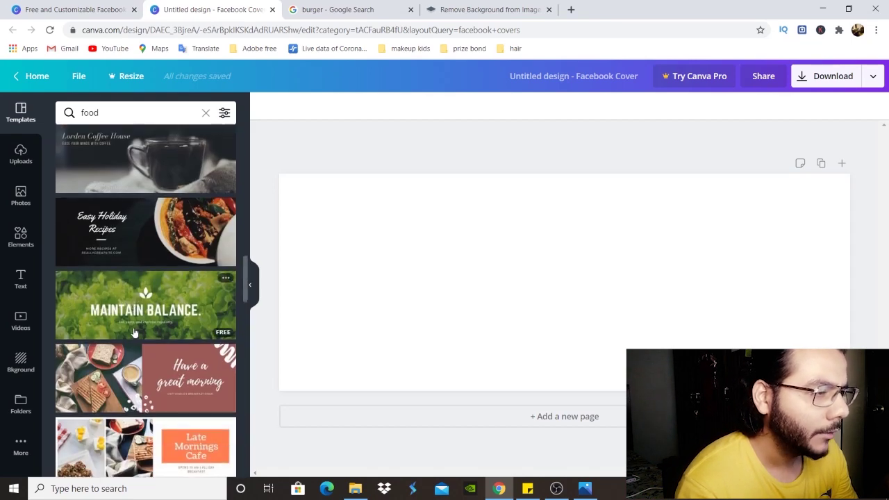
scroll(134, 332, "down", 3)
scroll(134, 332, "down", 1)
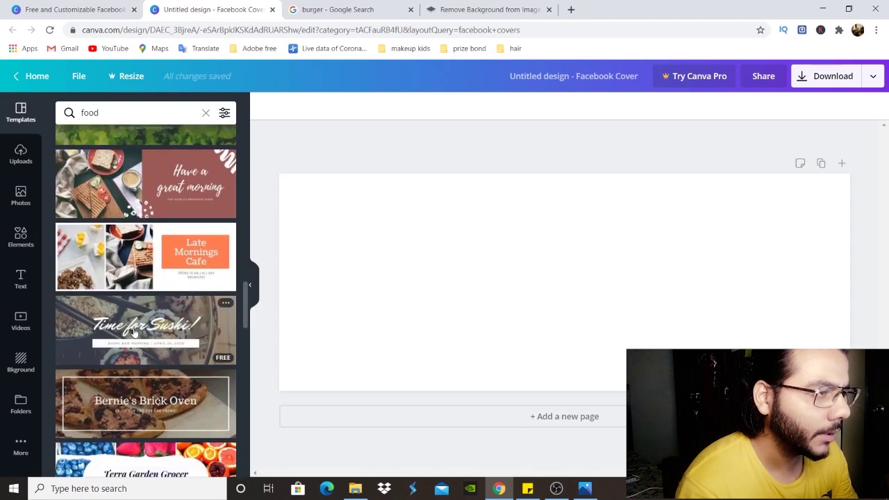
scroll(134, 332, "down", 3)
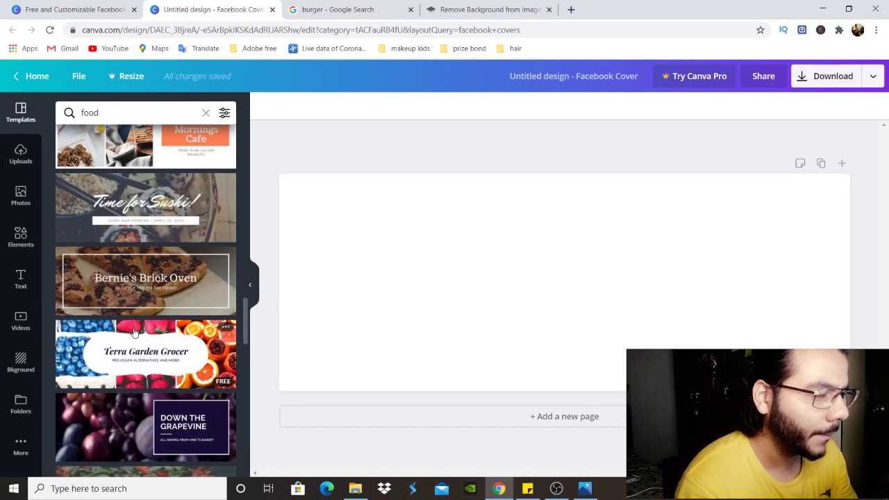
scroll(134, 332, "down", 10)
scroll(134, 332, "down", 2)
scroll(134, 332, "up", 6)
scroll(134, 333, "down", 12)
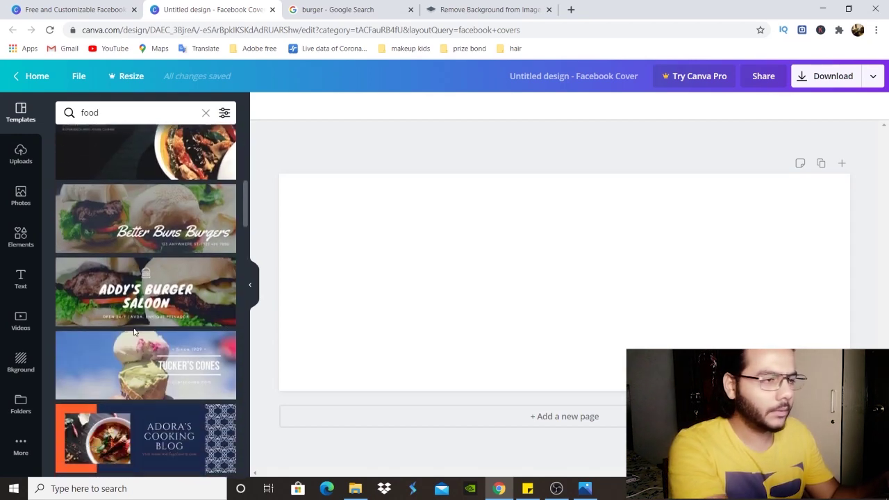
- Apply the Bernie's Brick Oven pizza template to the blank Facebook Cover
scroll(134, 332, "down", 2)
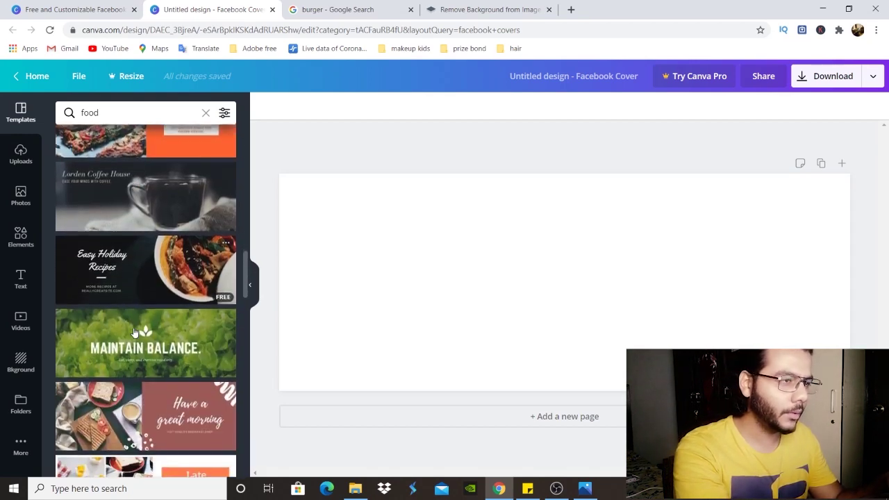
scroll(134, 332, "down", 2)
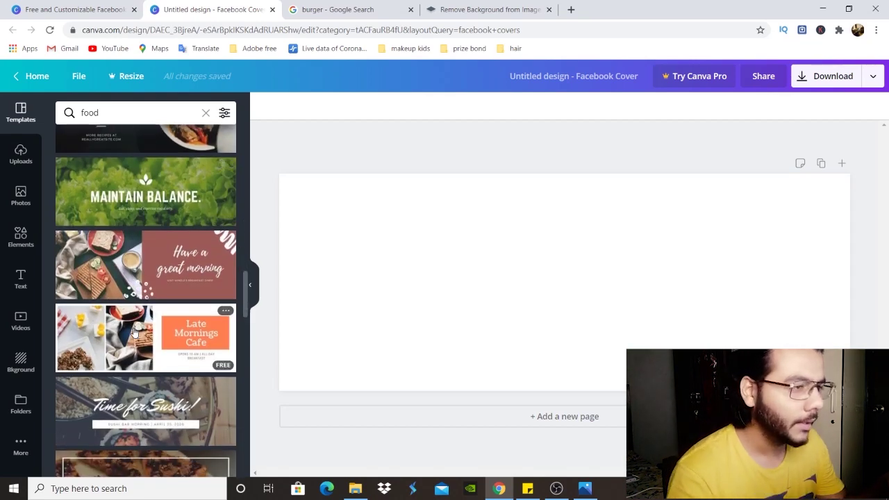
scroll(134, 333, "down", 3)
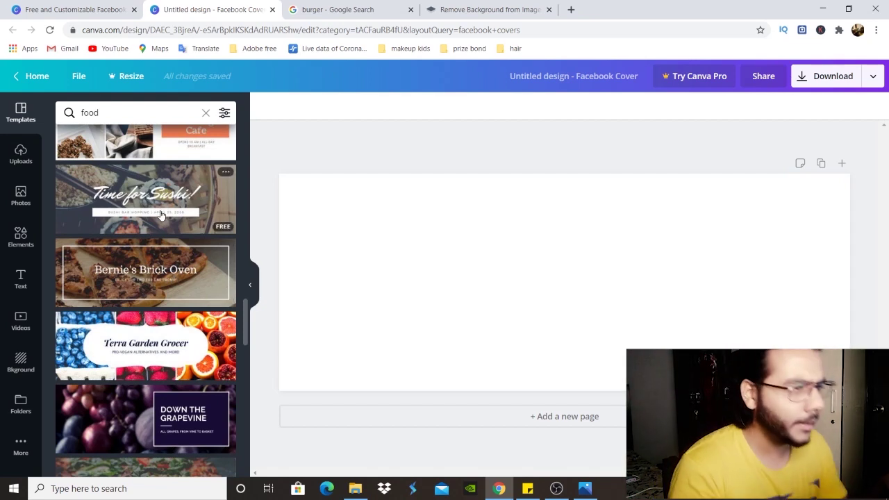
left_click(160, 265)
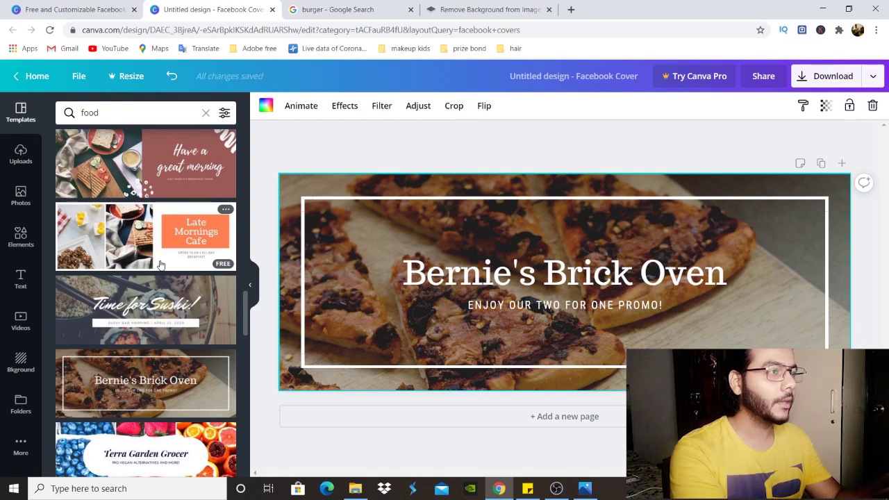
left_click(326, 8)
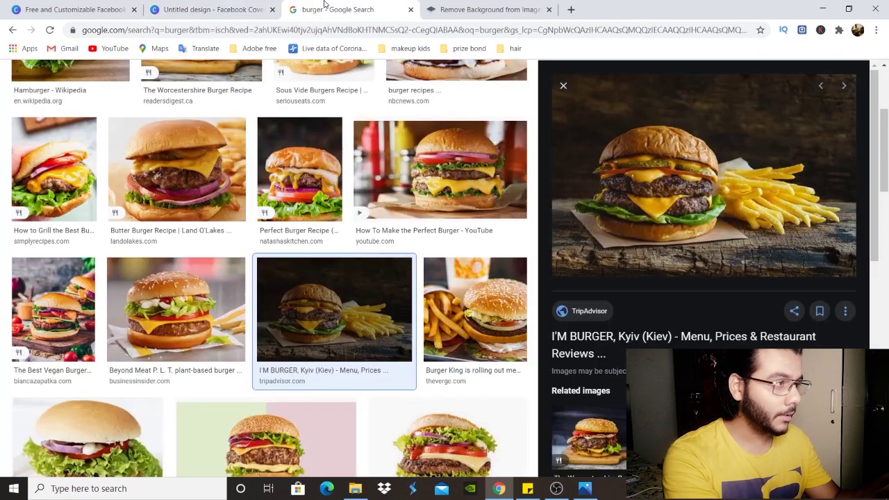
right_click(635, 193)
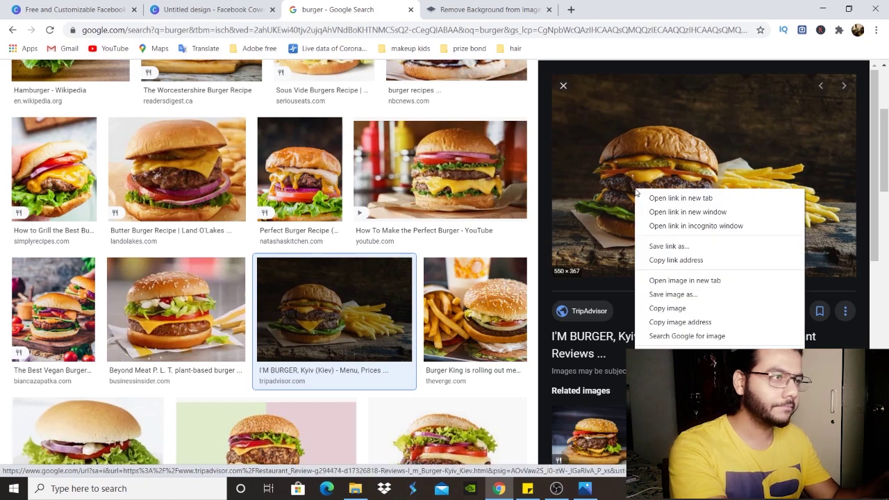
left_click(207, 3)
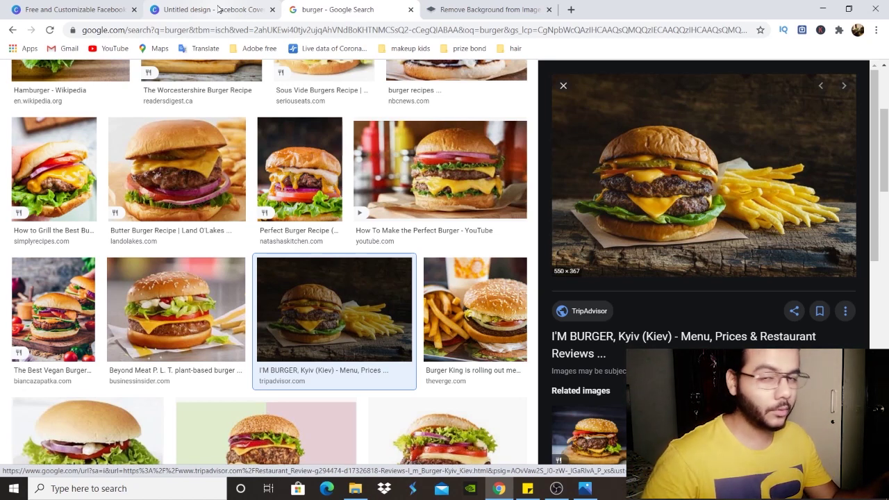
left_click(218, 8)
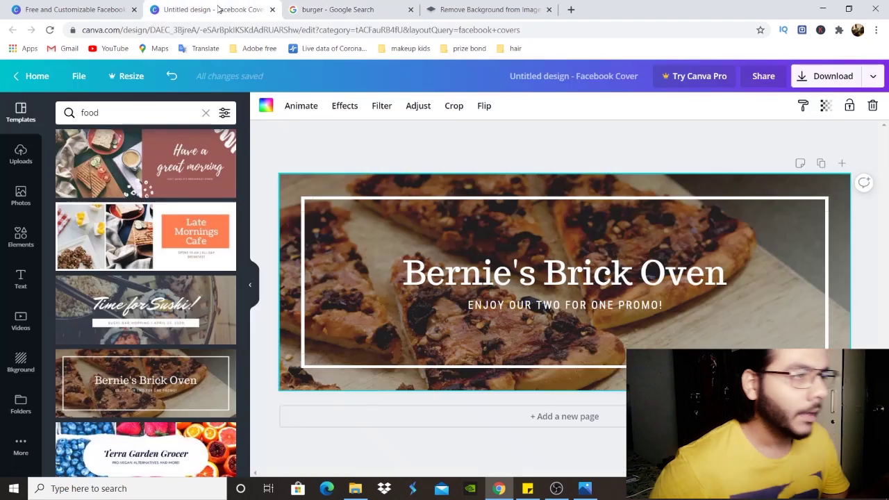
- Replace the cover's pizza background with the previously uploaded burger and fries photo
left_click(21, 167)
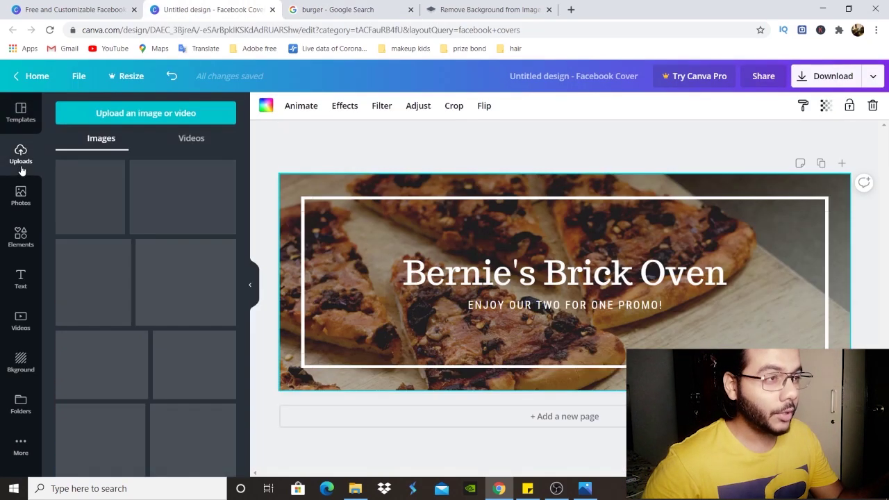
left_click(104, 117)
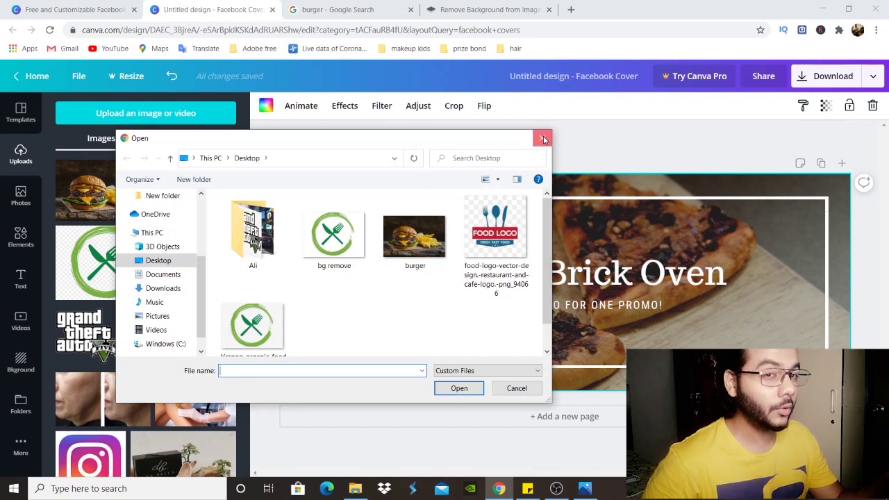
left_click(546, 138)
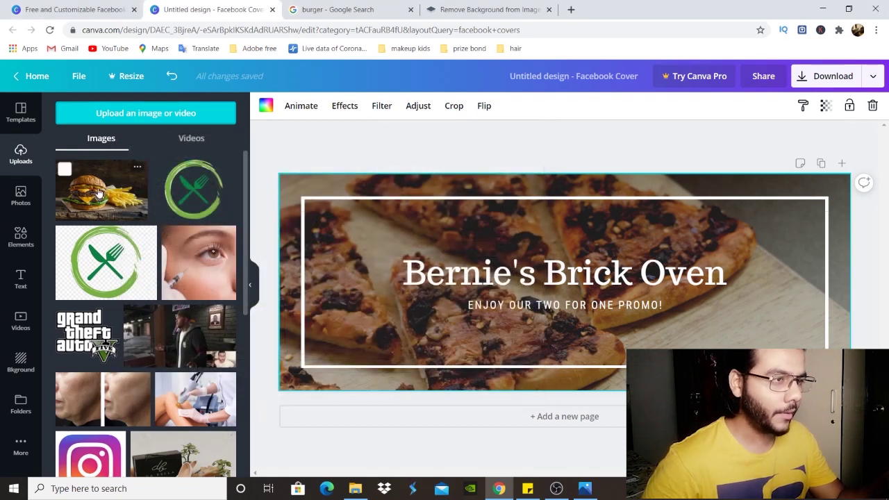
left_click_drag(98, 193, 352, 189)
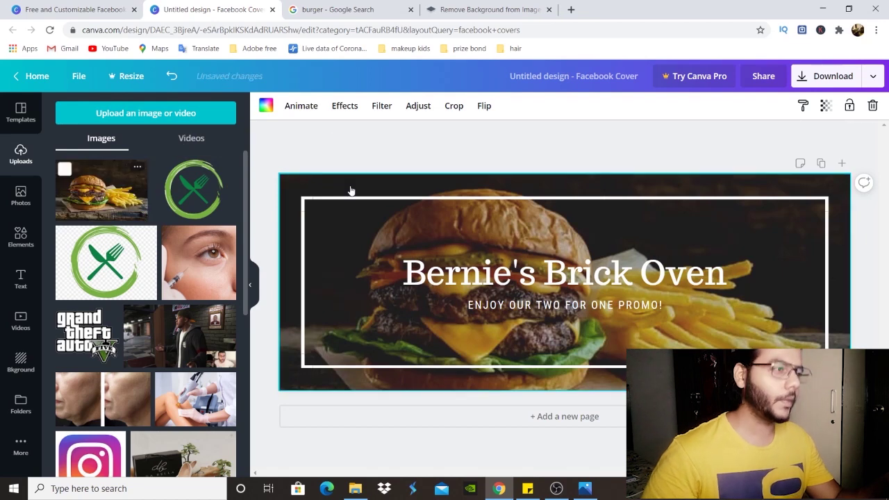
- Replace the cover's heading "Bernie's Brick Oven" with "Food Inn"
left_click(357, 141)
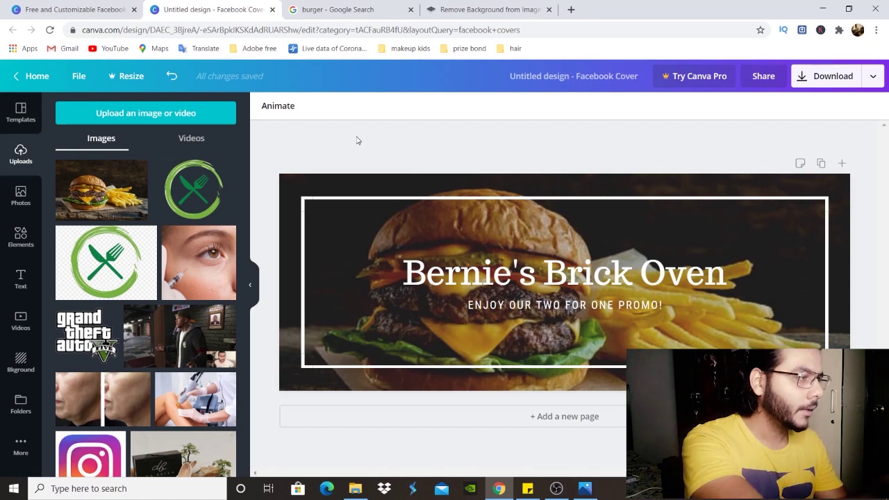
double_click(565, 272)
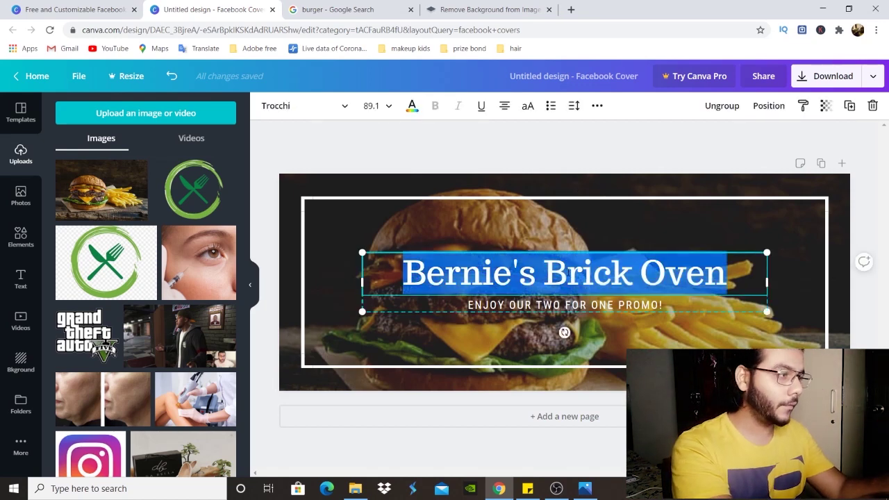
type("Fpp")
key("BackSpace")
key("BackSpace")
type("ood's")
key("BackSpace")
type("Inn")
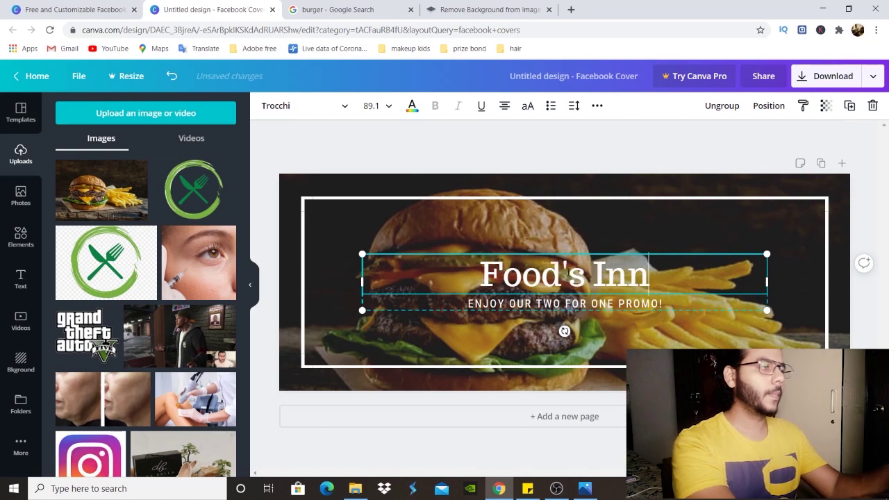
key("BackSpace")
type("n")
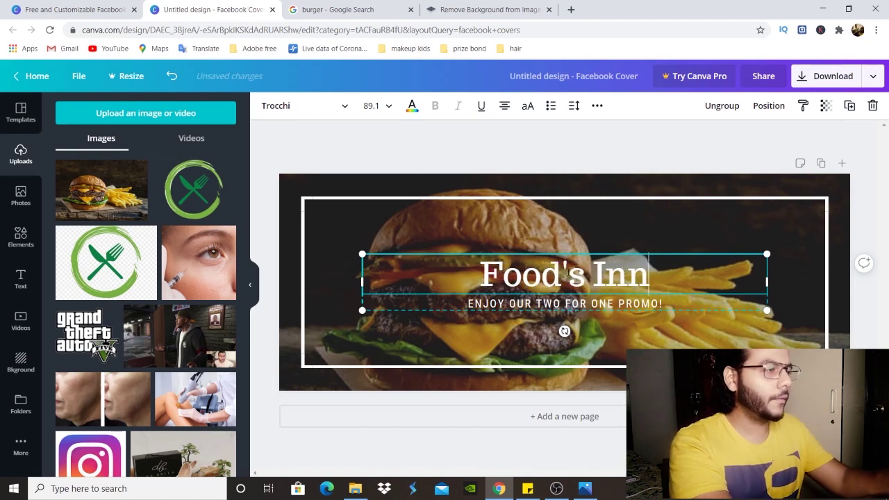
key("BackSpace")
key("BackSpace")
key("BackSpace")
key("BackSpace")
key("BackSpace")
key("BackSpace")
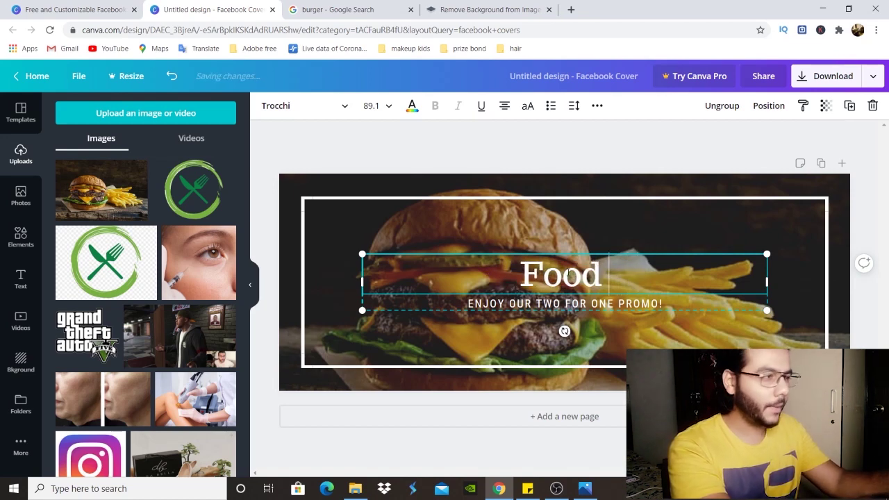
type("Inn")
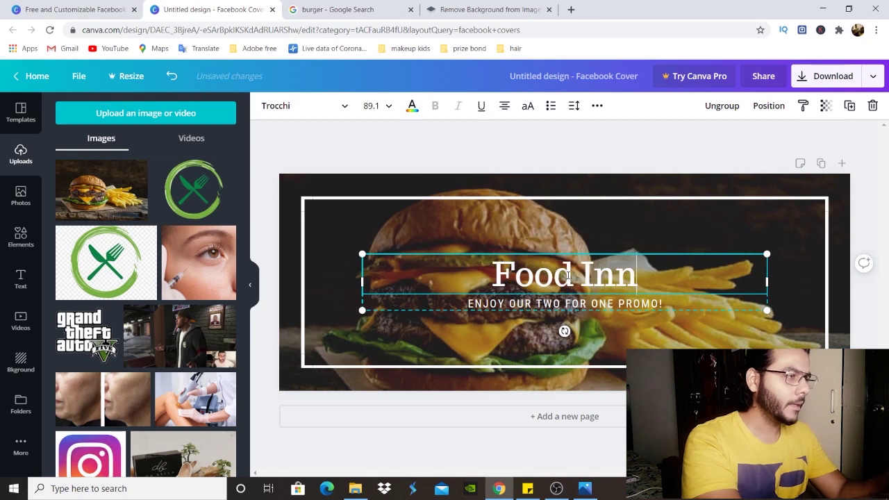
left_click(536, 155)
- Replace the promo line under the heading with "BURGER & FRIES"
left_click(539, 300)
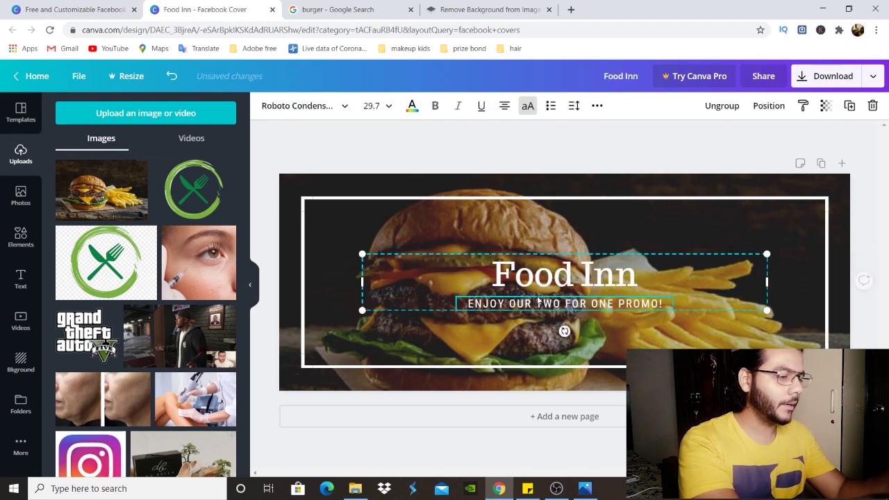
double_click(539, 300)
type("BURGE")
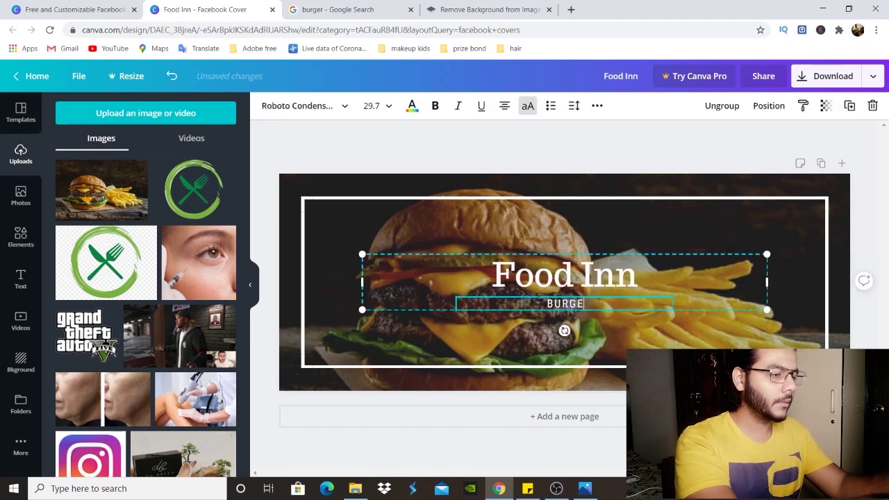
type("R & FRIES")
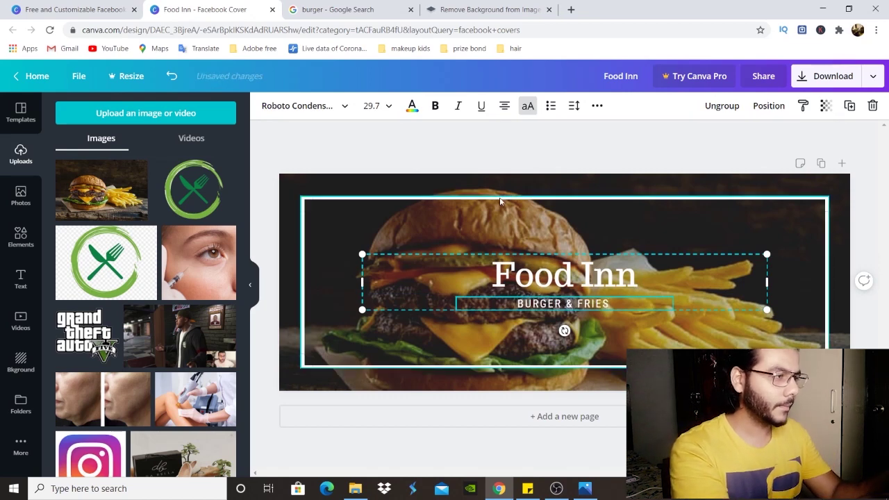
left_click(514, 147)
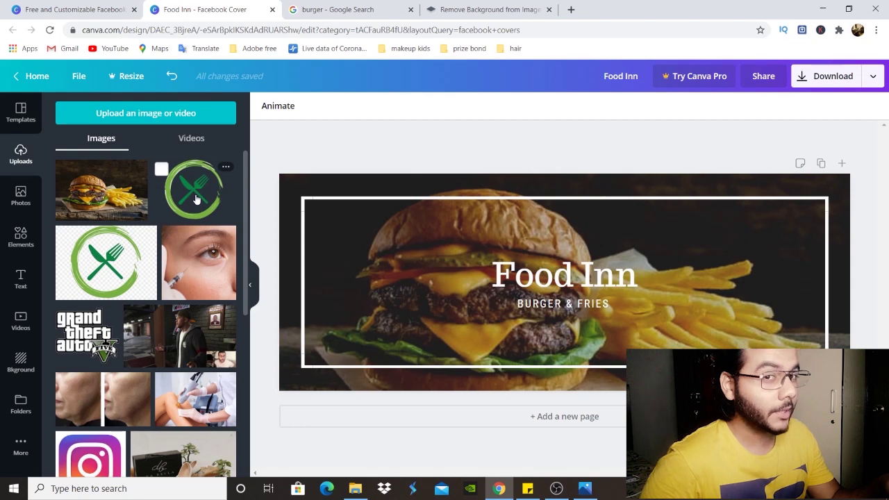
- Add the uploaded transparent fork-and-knife logo as a separate element, shrink it and centre it just above the "Food Inn" heading
left_click_drag(196, 200, 308, 198)
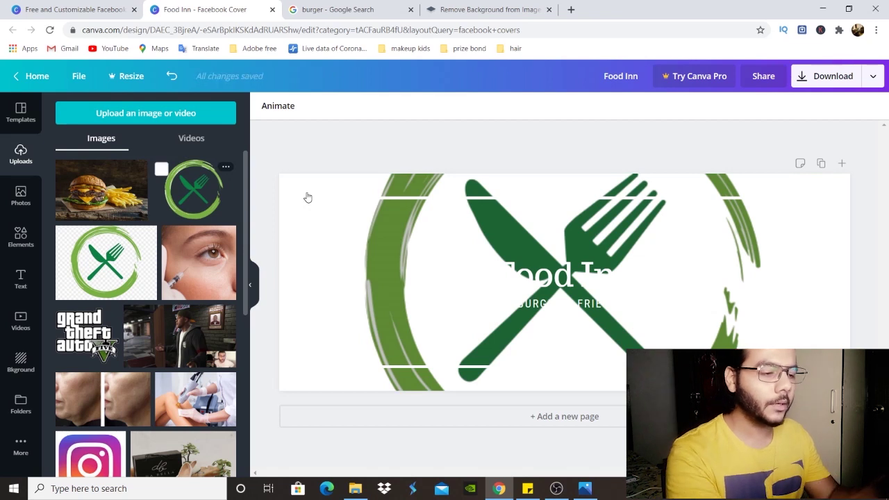
key("ctrl+z")
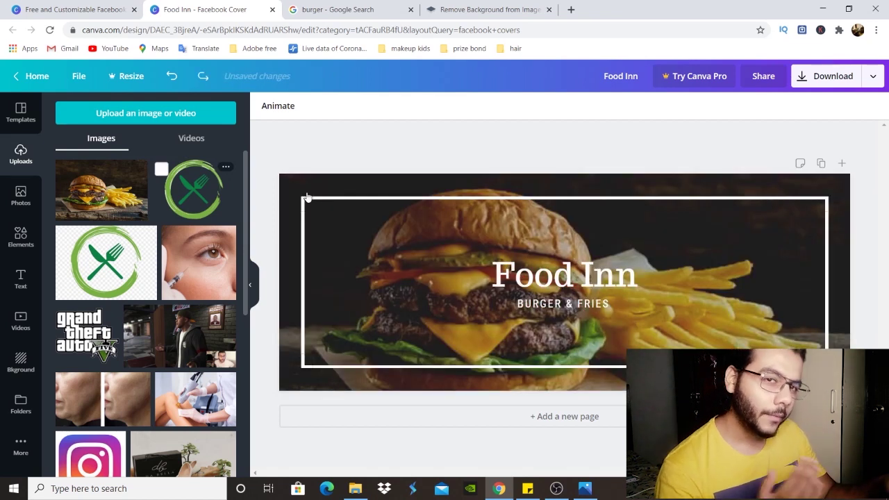
left_click(186, 200)
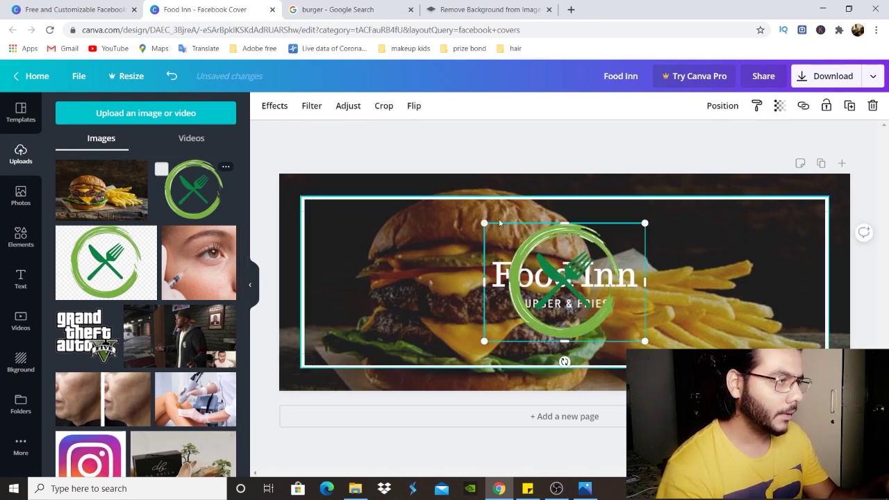
left_click_drag(499, 227, 533, 260)
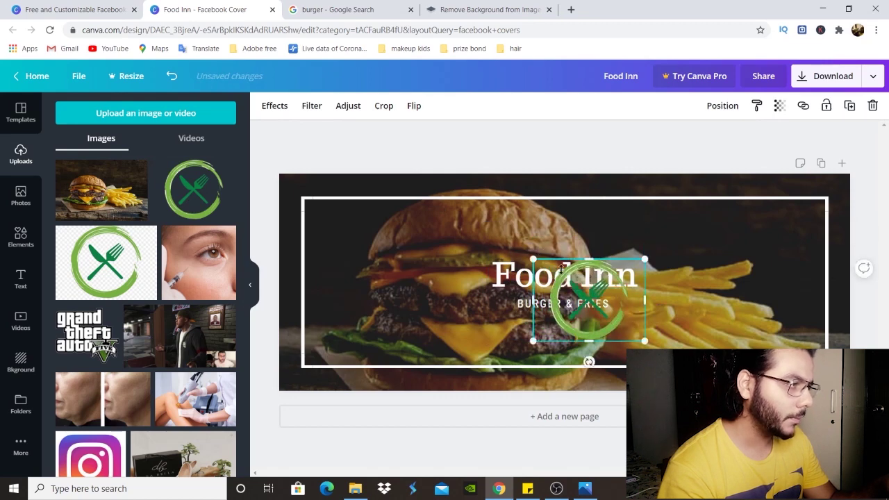
left_click_drag(589, 303, 563, 250)
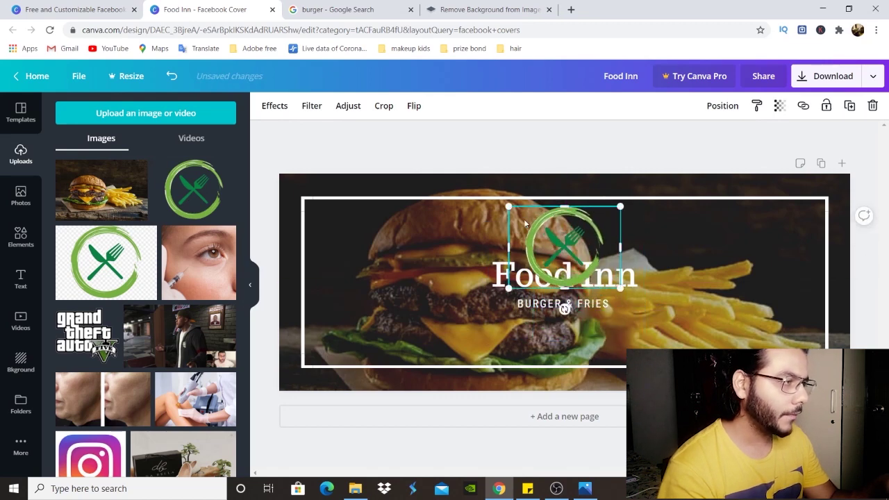
left_click_drag(509, 207, 565, 230)
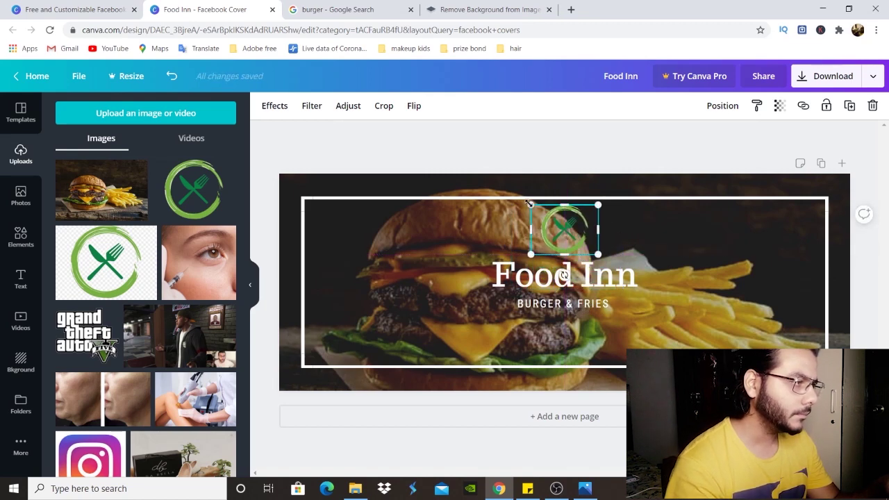
left_click_drag(531, 204, 561, 237)
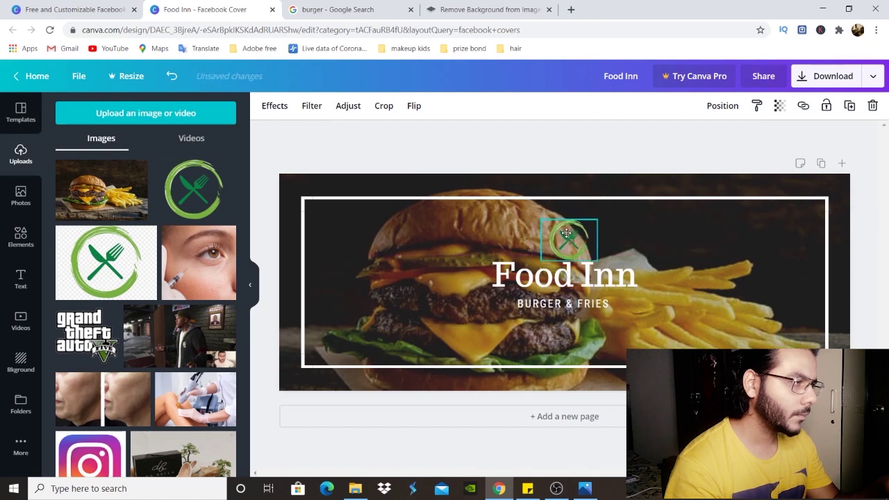
left_click(545, 146)
left_click_drag(565, 249, 565, 243)
left_click(551, 161)
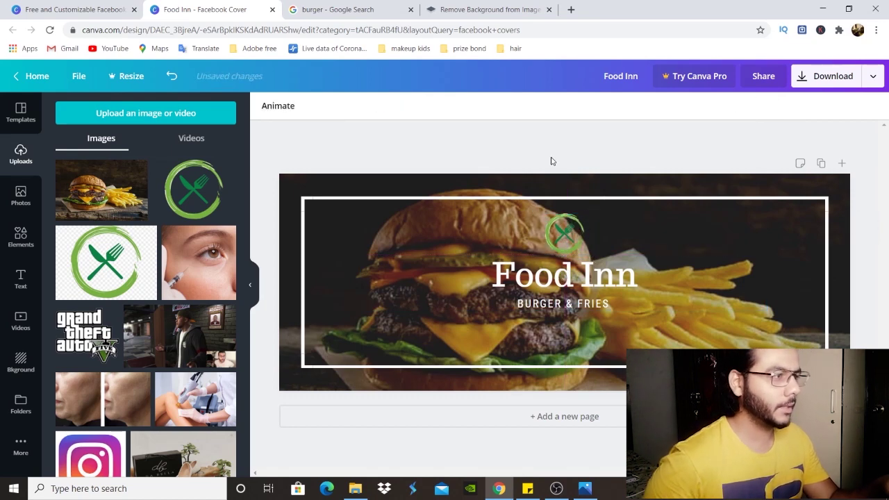
- Name the design "Food Inn facebook cover", download it as a PNG and dismiss the Canva Pro offer
left_click(636, 78)
type("facebook cover")
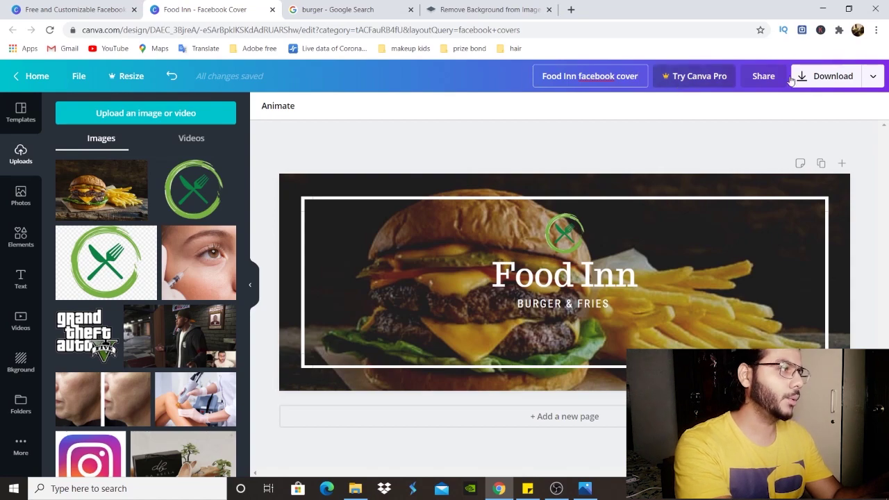
left_click(829, 76)
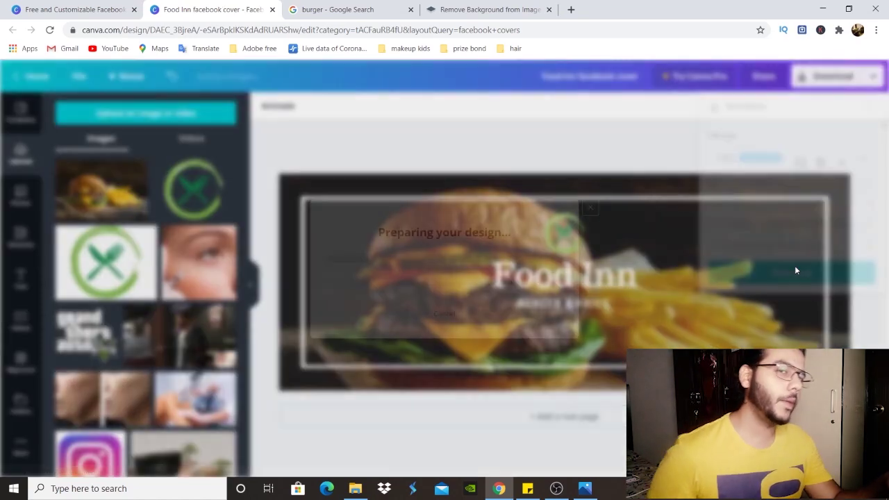
left_click(794, 269)
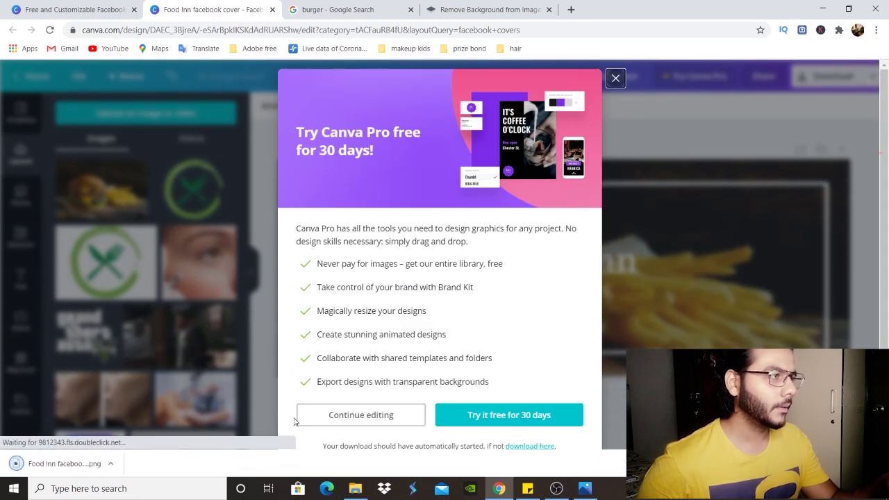
left_click(615, 78)
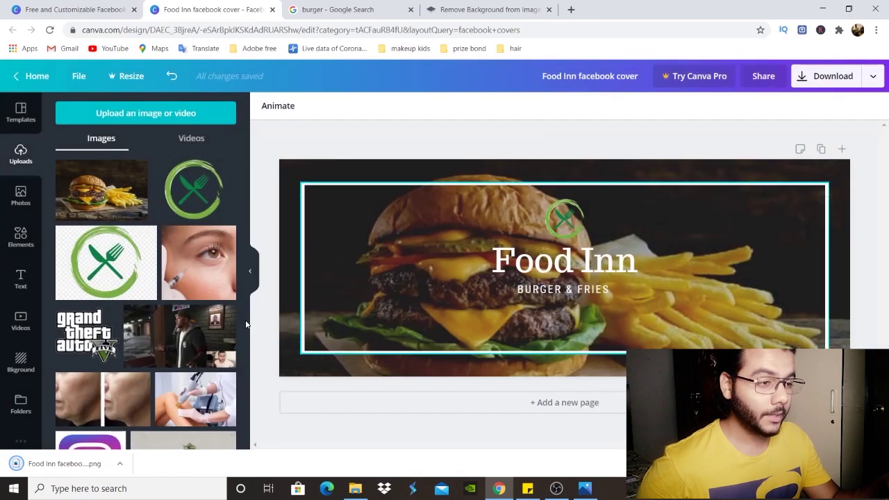
- Check the downloaded cover image in the photo viewer and close the finished cover design
left_click(83, 469)
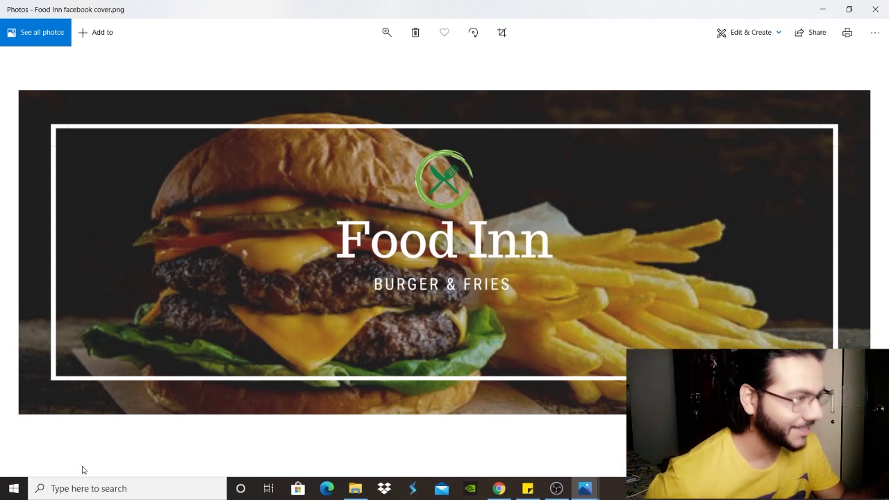
left_click(878, 7)
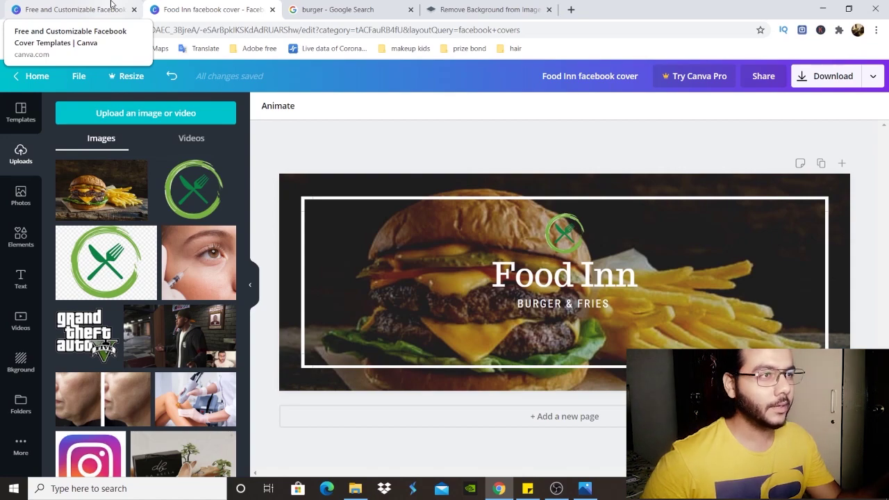
left_click(271, 10)
- Shorten the template search to "facebook" and open the Facebook Posts templates from the suggestions
left_click(95, 7)
mouse_move(143, 76)
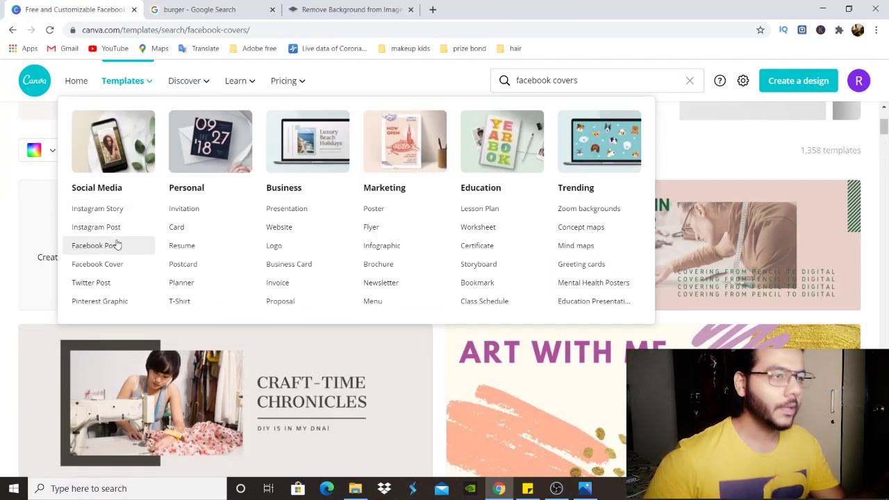
scroll(109, 308, "up", 3)
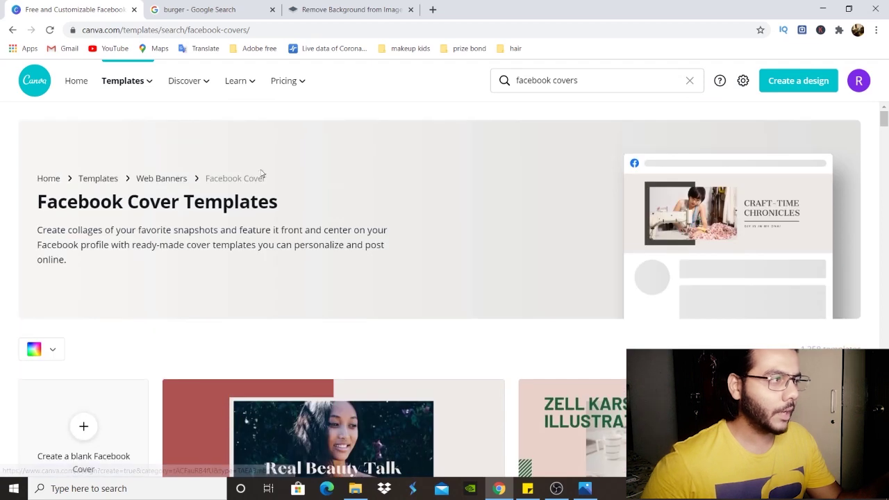
left_click(595, 78)
key("BackSpace")
key("BackSpace")
key("BackSpace")
key("BackSpace")
key("BackSpace")
key("BackSpace")
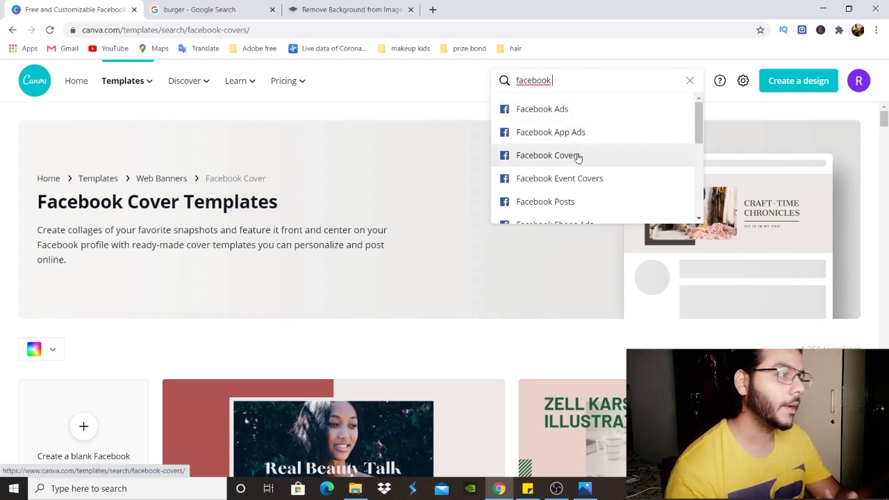
scroll(574, 175, "down", 2)
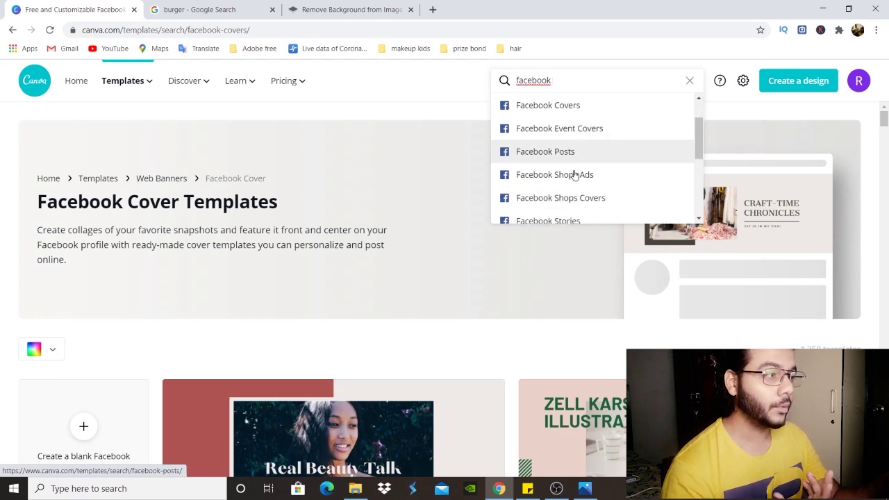
scroll(576, 175, "down", 2)
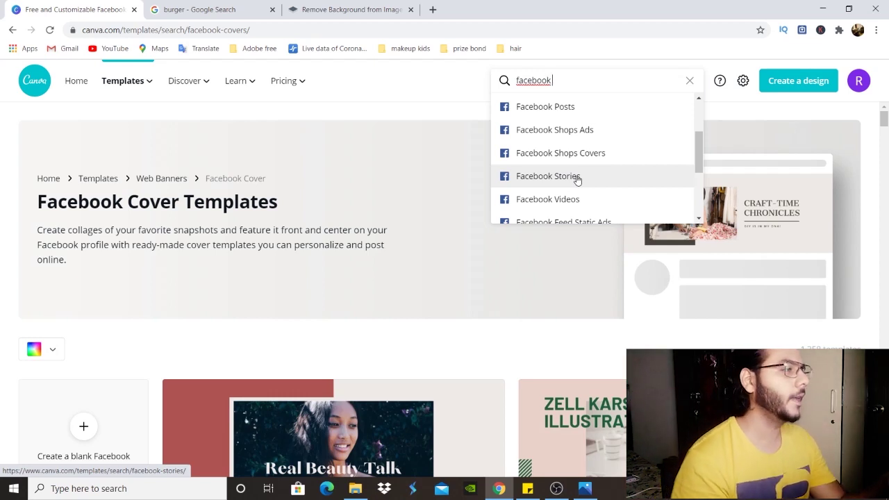
scroll(576, 179, "up", 2)
scroll(576, 179, "down", 1)
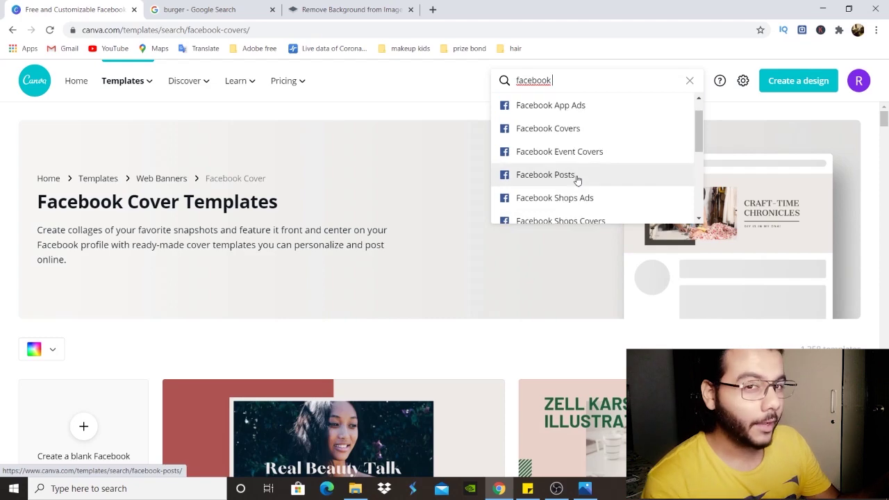
left_click(563, 175)
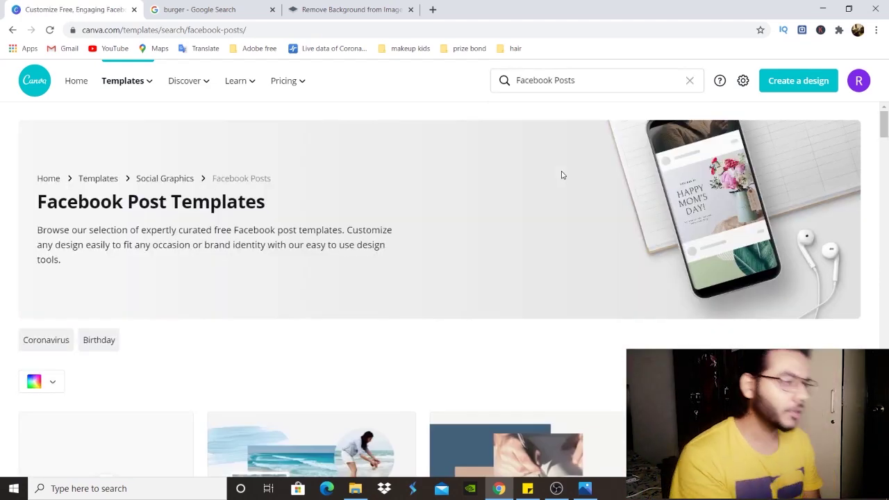
- Create a blank Facebook Post design from the Facebook Post templates page
scroll(562, 175, "down", 3)
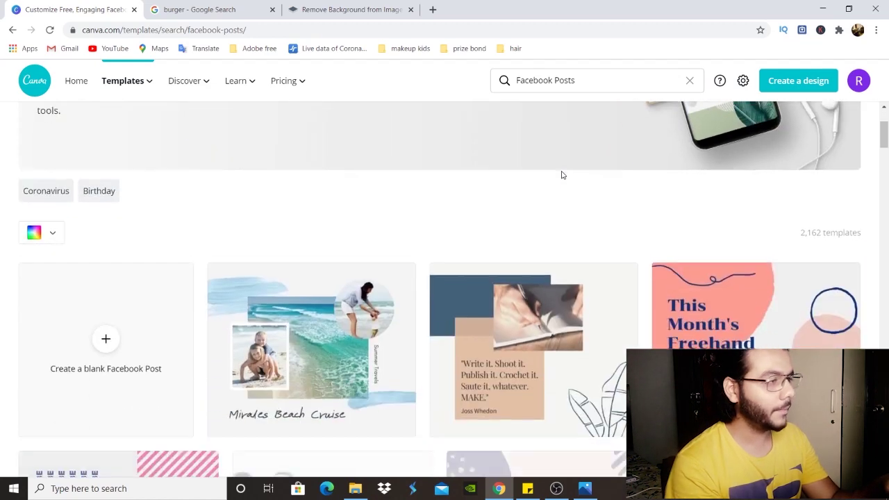
scroll(562, 175, "down", 2)
scroll(472, 287, "up", 2)
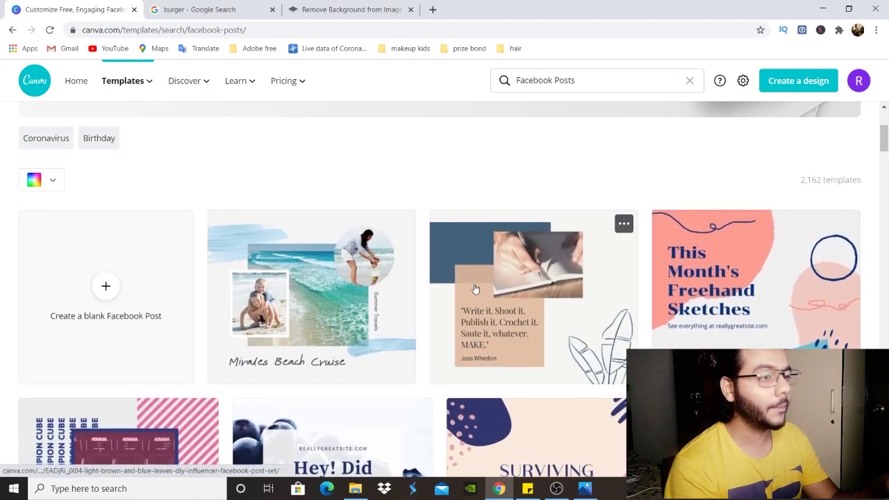
left_click(102, 298)
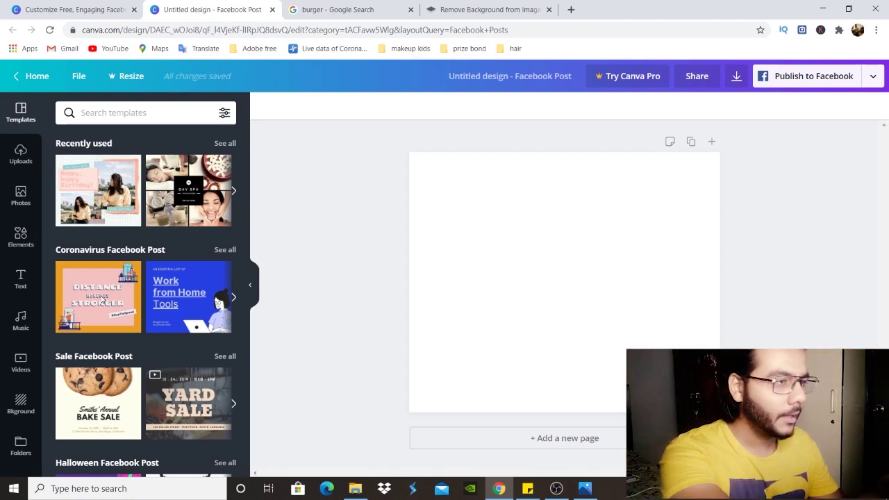
- Look through the Facebook Post template categories for a suitable layout
scroll(207, 231, "down", 1)
scroll(207, 231, "up", 1)
scroll(207, 230, "down", 15)
scroll(206, 225, "up", 12)
scroll(206, 228, "up", 3)
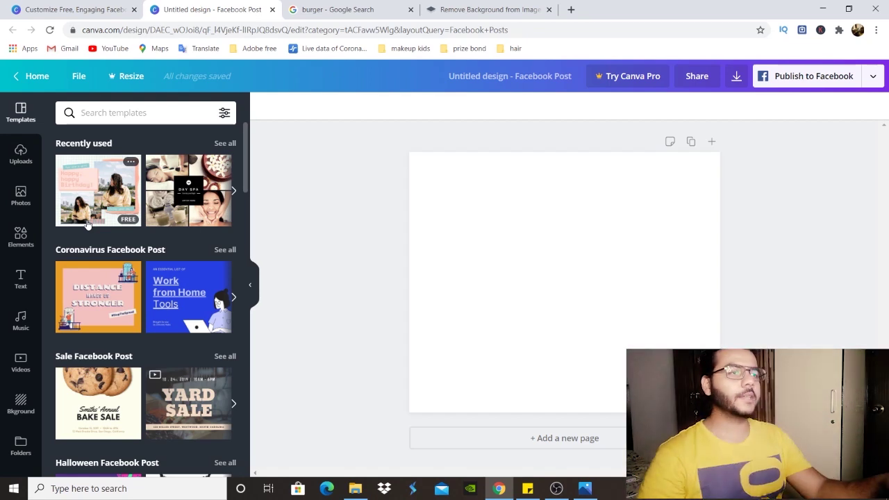
- Apply the recently used "Happy, happy Birthday!" template with two photos to the blank Facebook Post
scroll(174, 278, "down", 1)
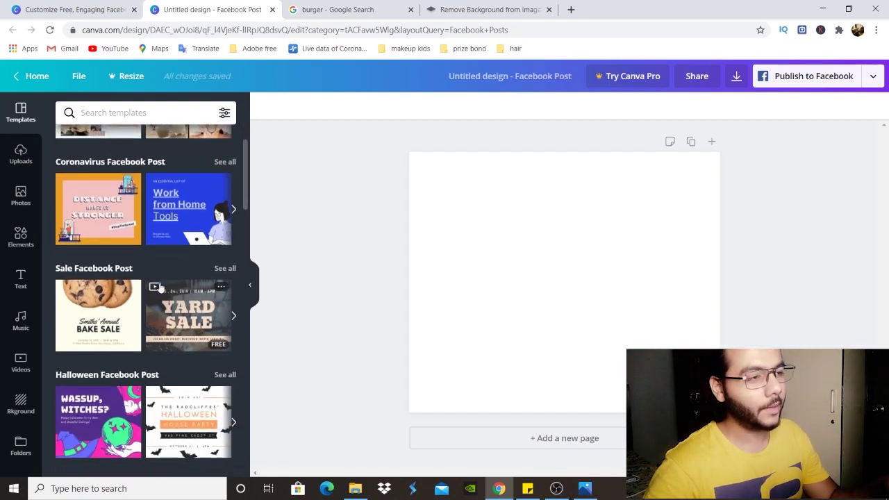
scroll(161, 320, "down", 2)
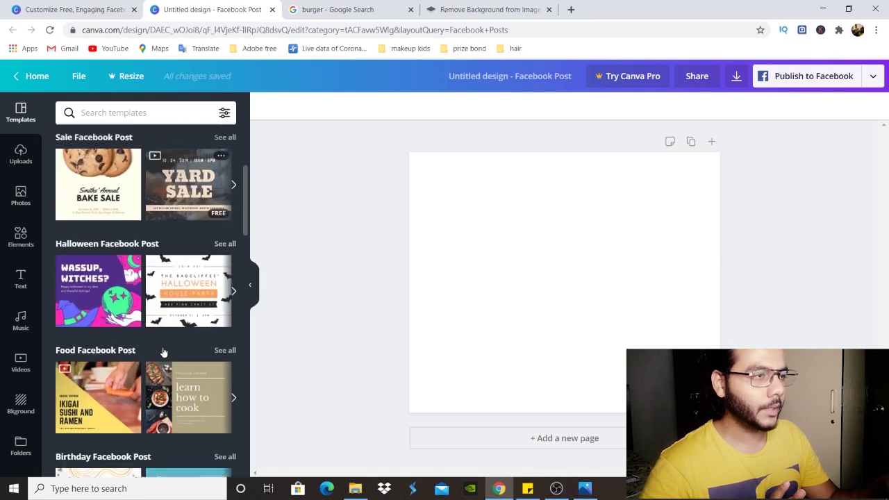
scroll(164, 350, "up", 1)
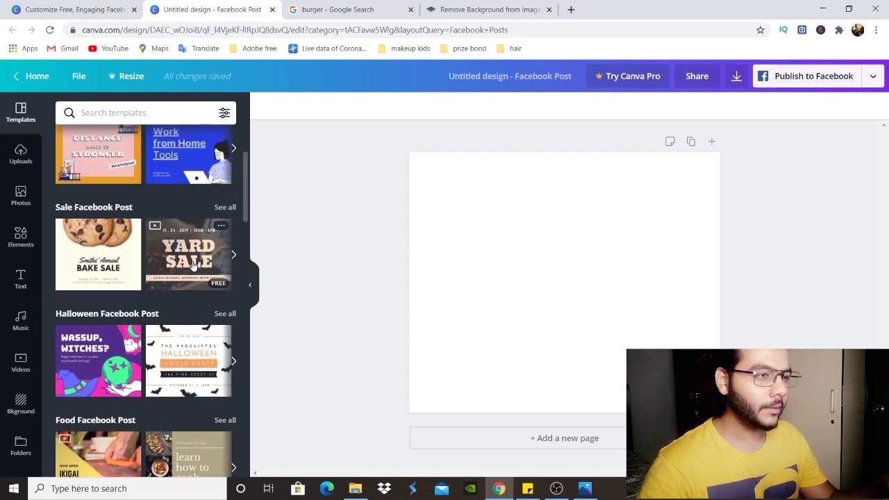
scroll(191, 265, "down", 6)
scroll(172, 357, "up", 9)
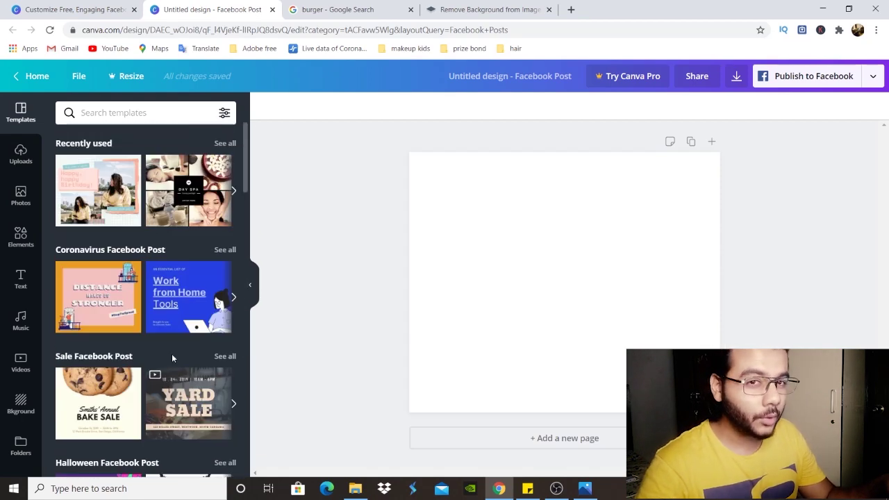
left_click(112, 201)
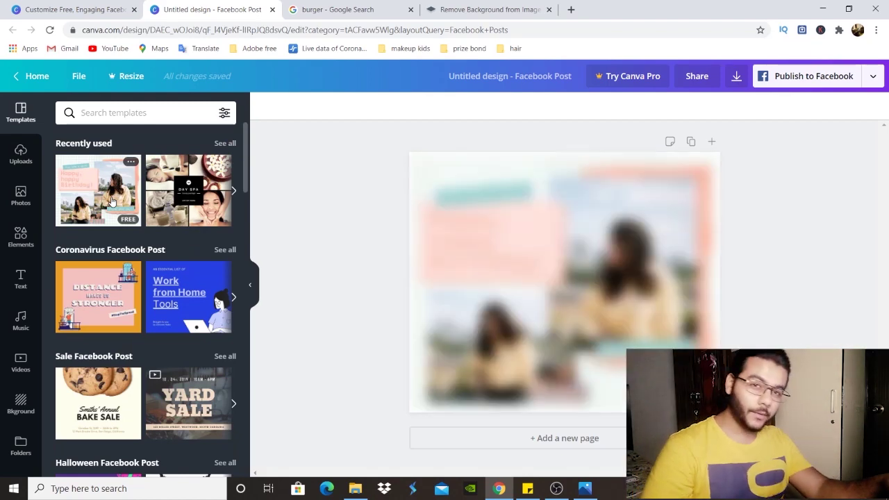
- Check the download options and the premium image charge for the birthday template, leaving without downloading
left_click(416, 325)
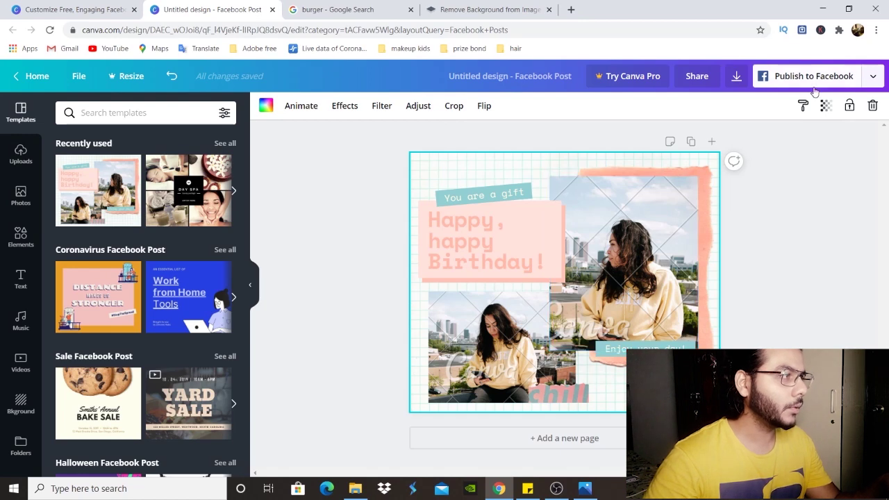
left_click(736, 78)
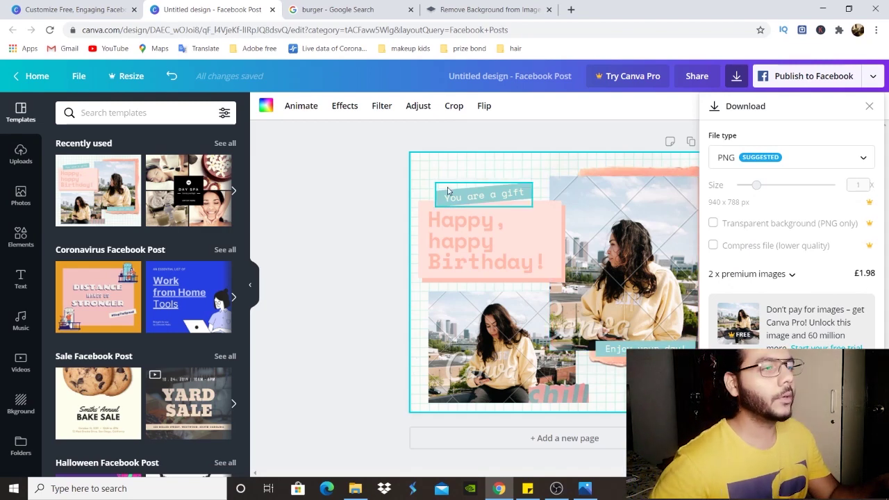
left_click(385, 191)
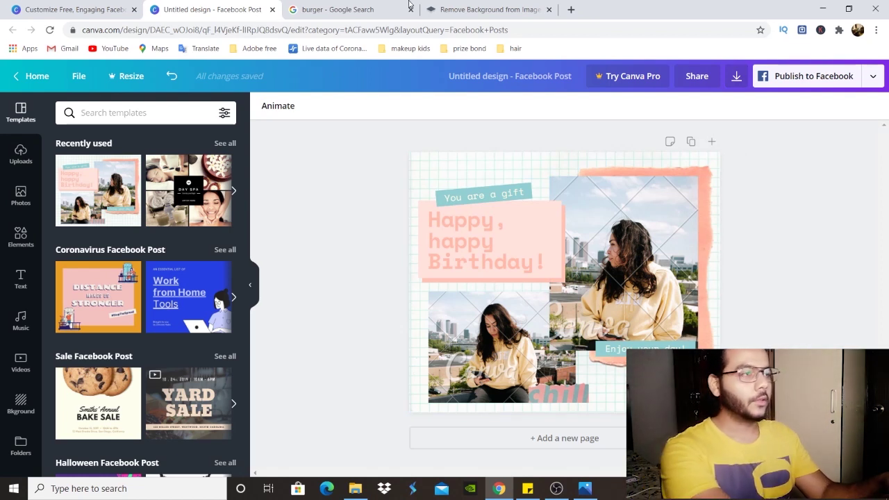
- Save the "How To Make the Perfect Burger" picture from the Google image results to the Desktop as maxresdefault
left_click(349, 7)
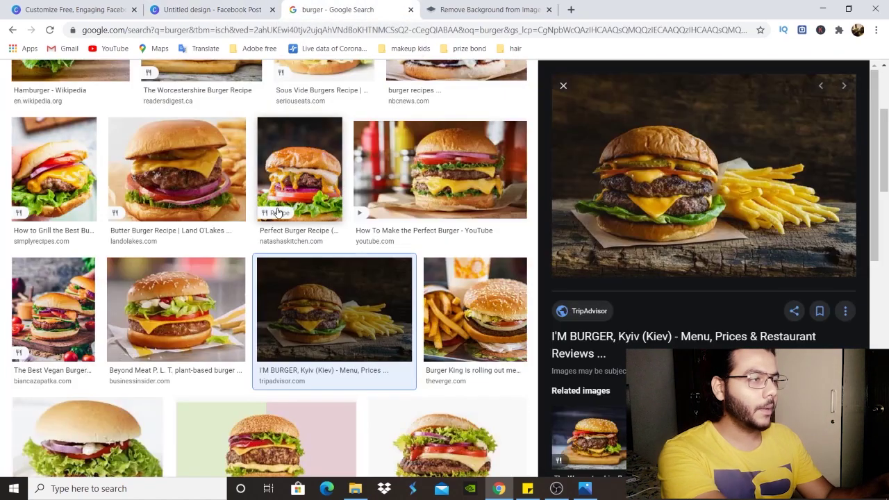
scroll(405, 225, "up", 1)
left_click(430, 230)
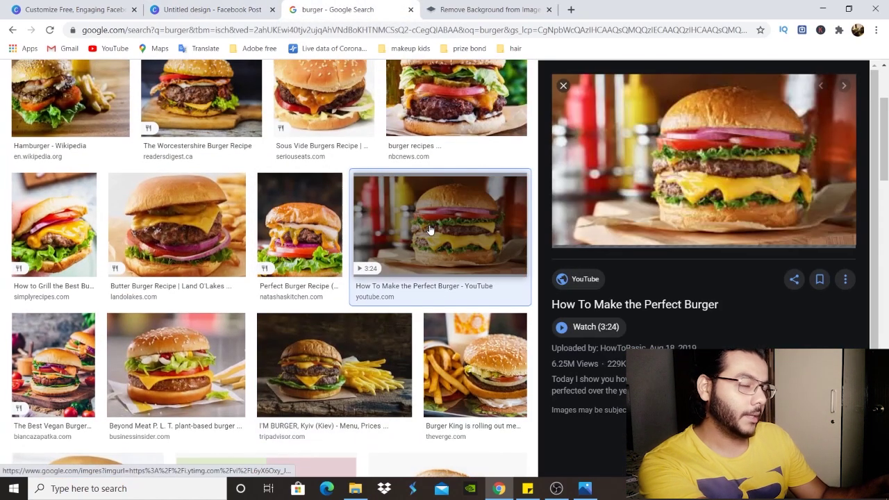
right_click(731, 159)
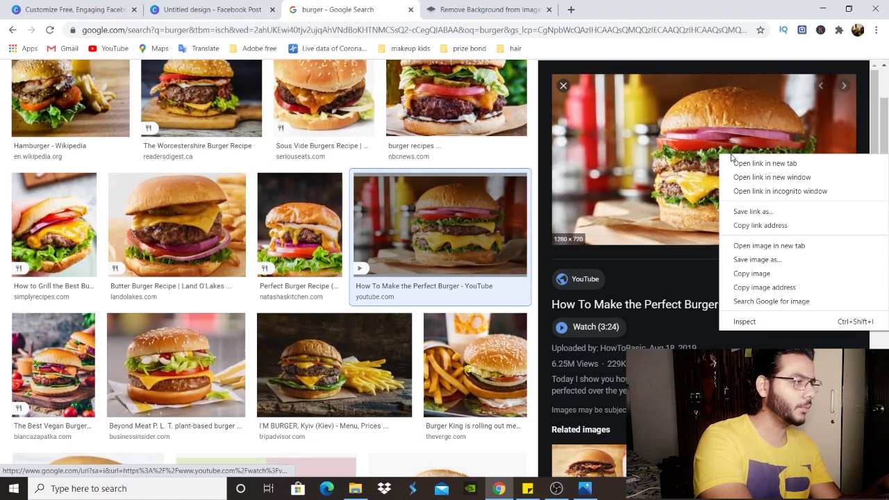
left_click(762, 264)
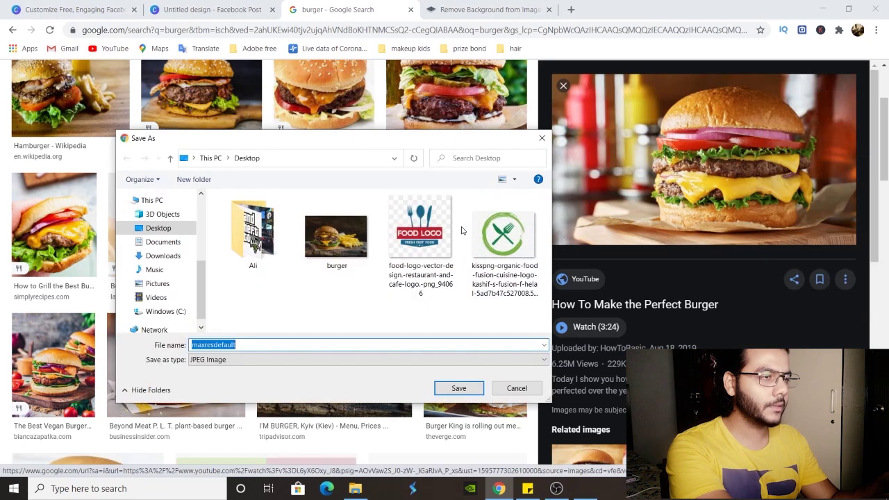
left_click(171, 230)
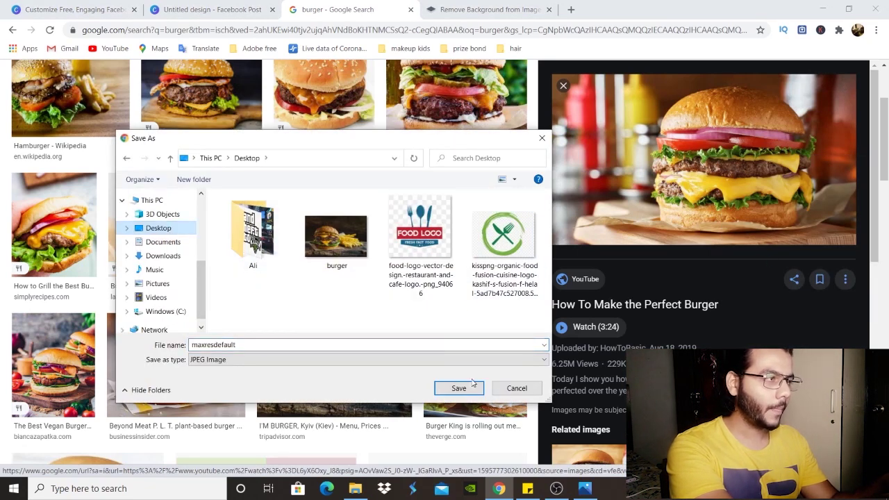
left_click(473, 386)
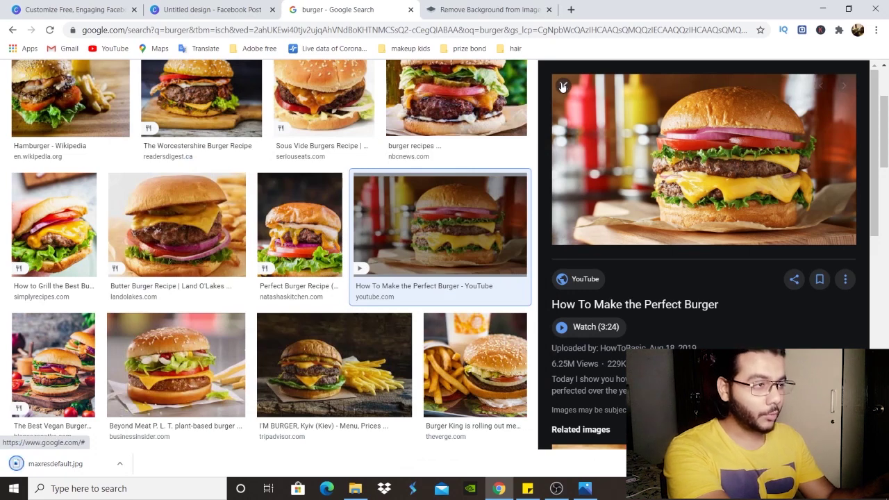
- Close the burger image preview and search Google Images for "fries"
left_click(562, 86)
scroll(198, 111, "up", 3)
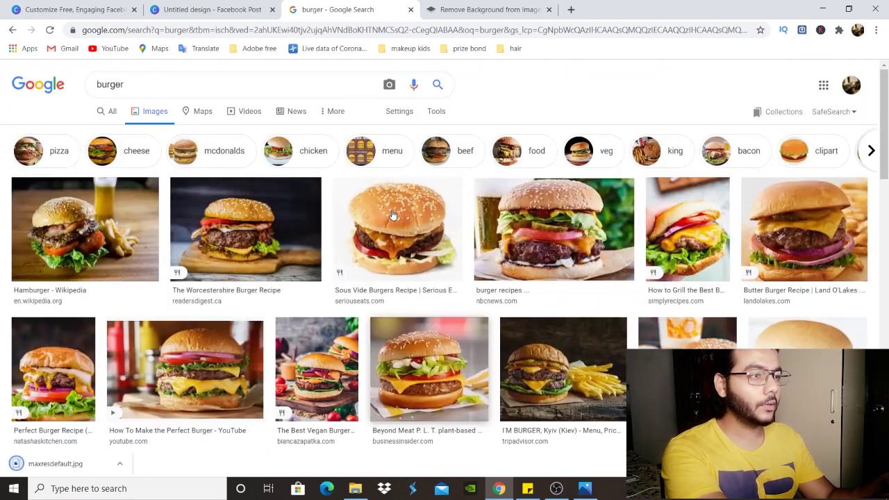
left_click(169, 94)
key("BackSpace")
key("BackSpace")
key("BackSpace")
key("BackSpace")
key("BackSpace")
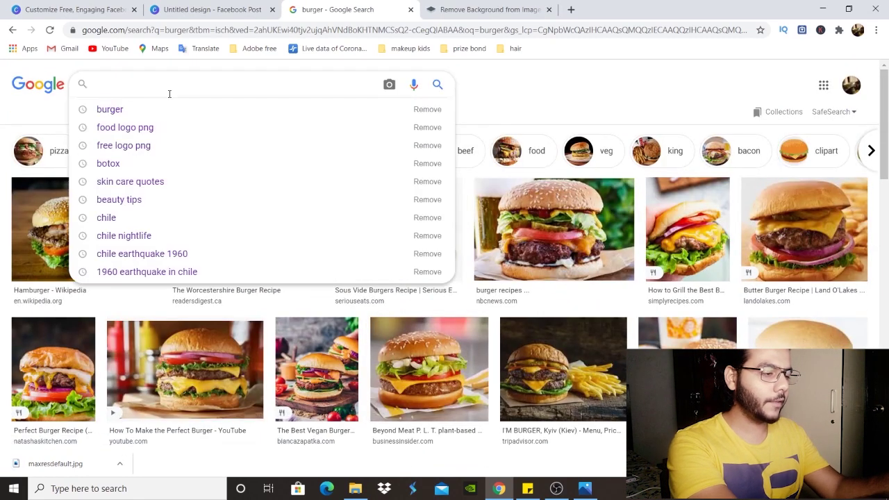
type("fries")
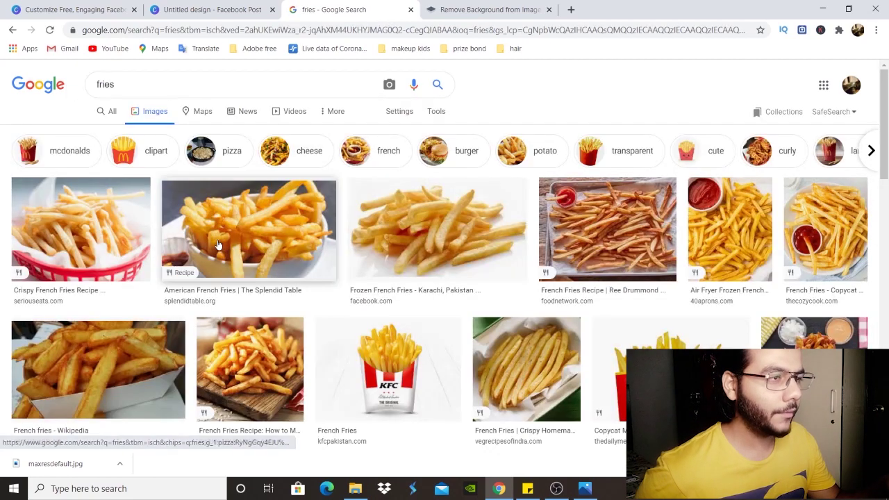
- Save the Instant Pot French Fries picture from corriecooks.com to the Desktop as Instant-Pot-French-Fries-new
scroll(218, 244, "down", 2)
scroll(128, 317, "down", 1)
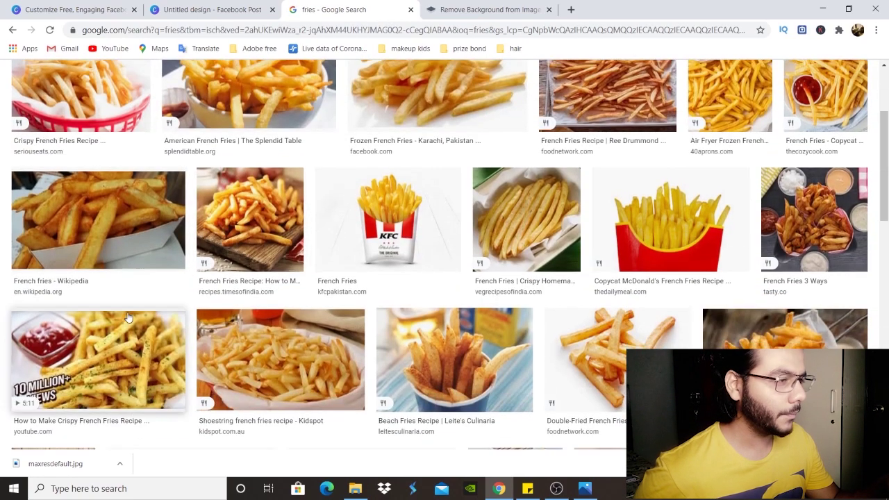
scroll(201, 307, "down", 1)
scroll(303, 318, "up", 2)
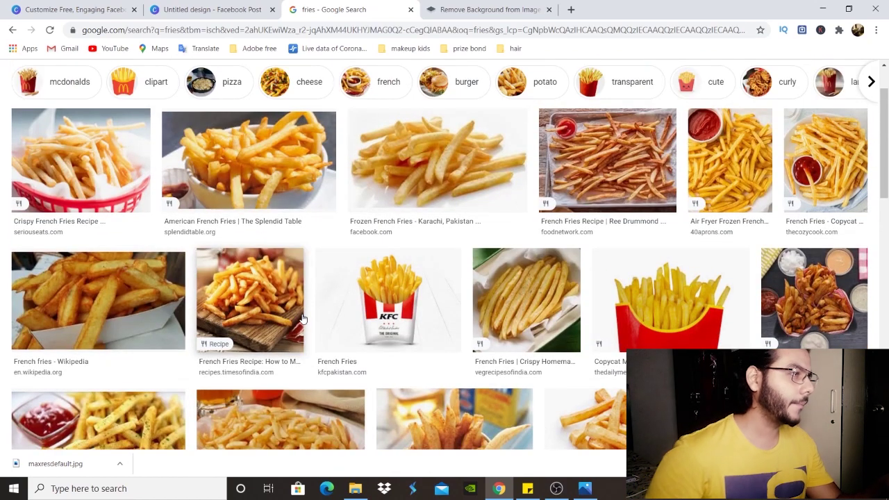
scroll(570, 224, "up", 1)
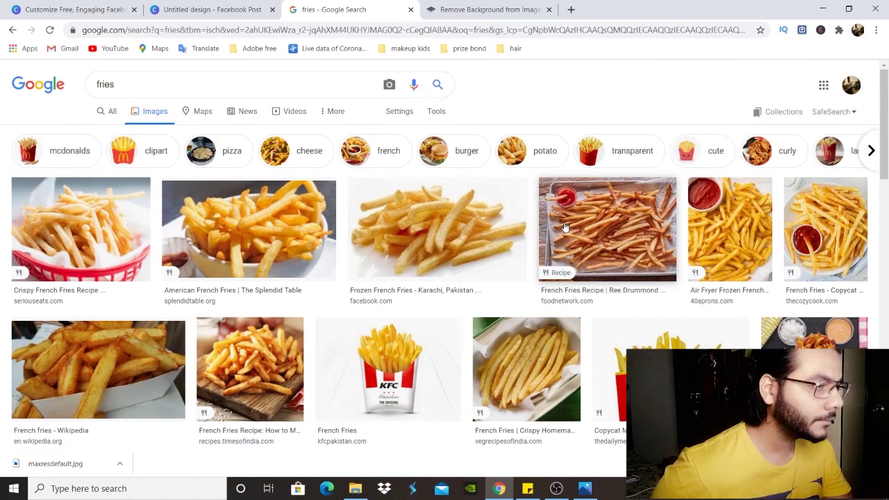
scroll(564, 226, "down", 8)
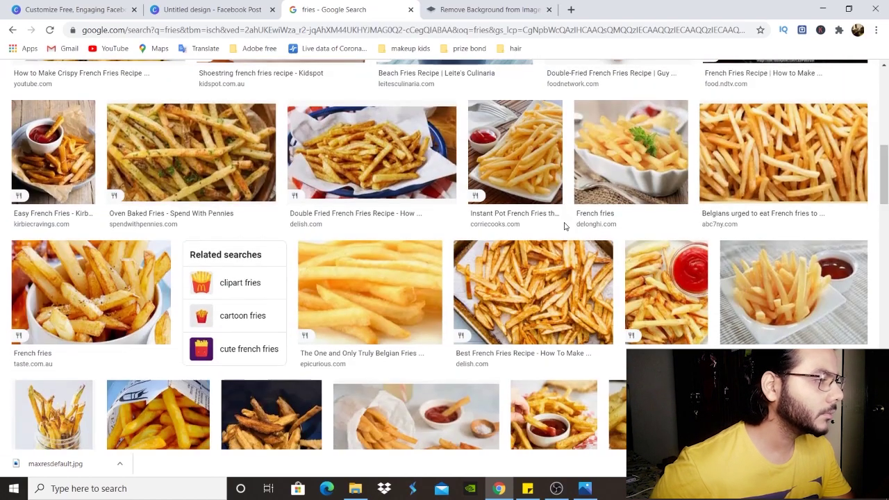
left_click(525, 164)
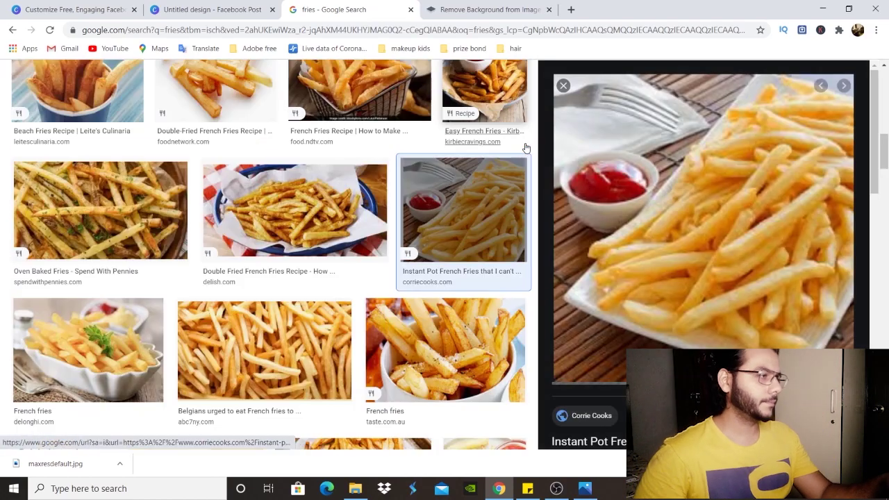
right_click(693, 209)
left_click(737, 311)
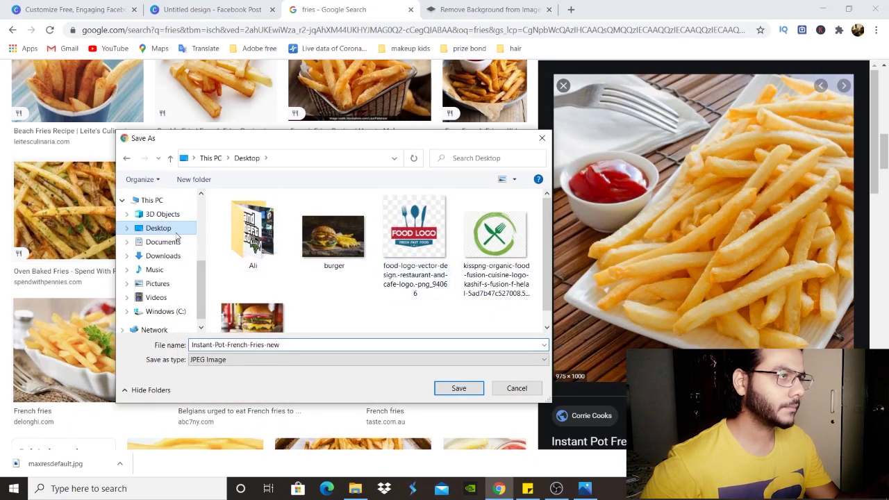
left_click(464, 388)
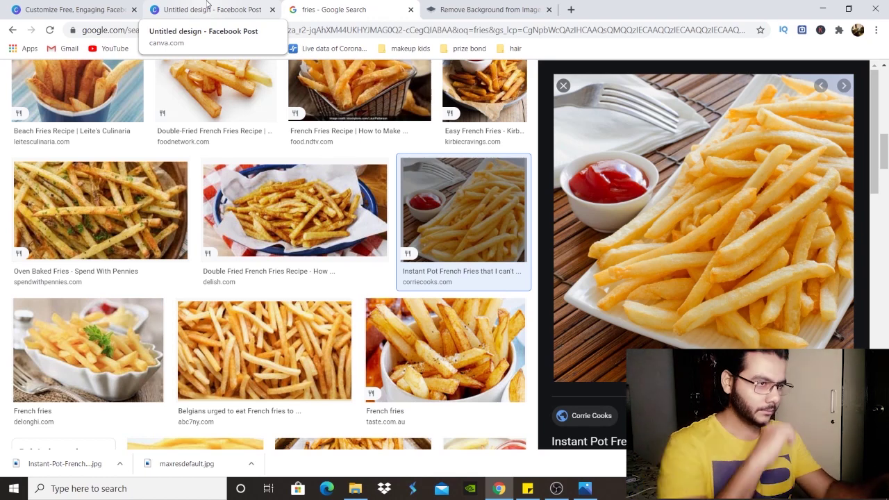
- Return to the Facebook Post design and upload the Instant-Pot-French-Fries-new and maxresdefault images from the Desktop together
left_click(207, 6)
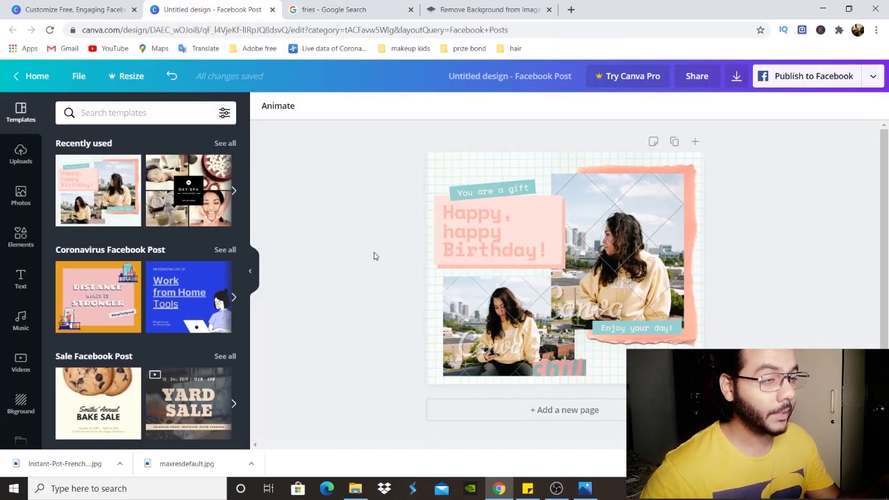
left_click(21, 155)
left_click(141, 114)
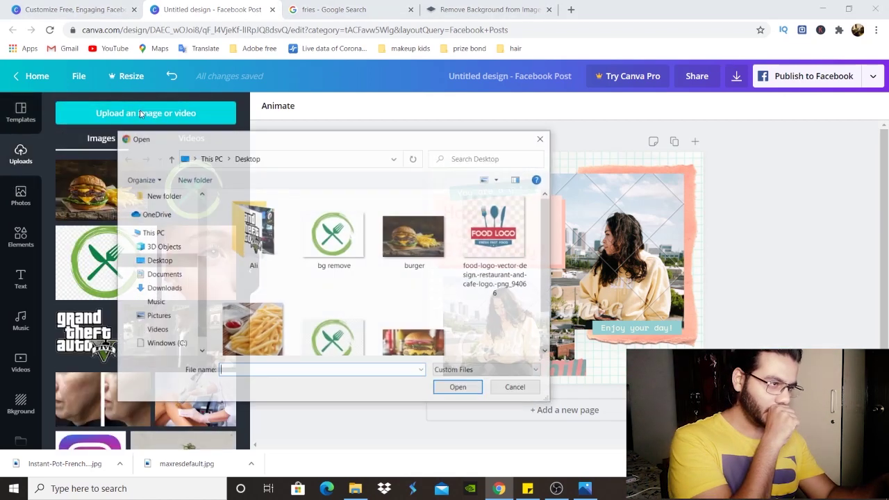
scroll(362, 314, "down", 1)
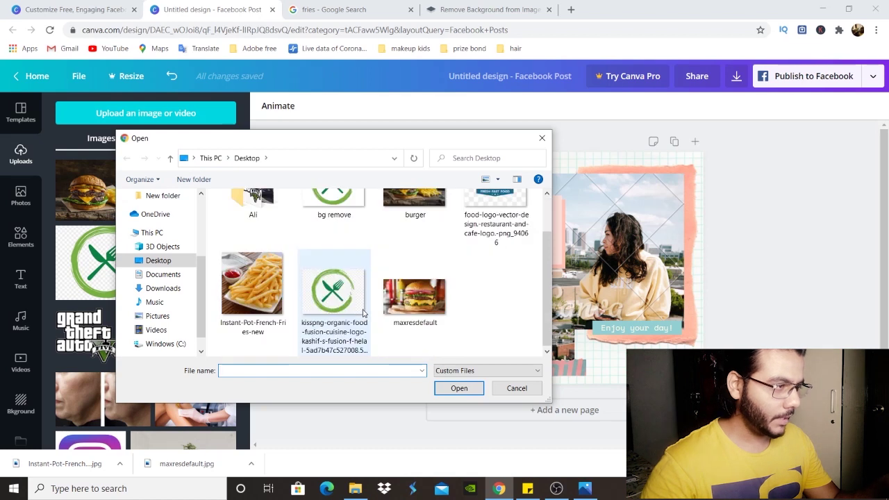
left_click(415, 298)
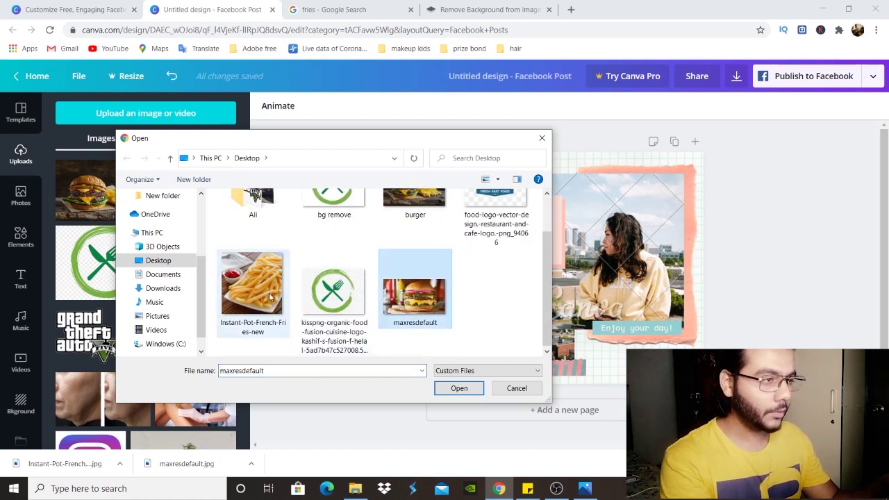
left_click(269, 298)
left_click(404, 297)
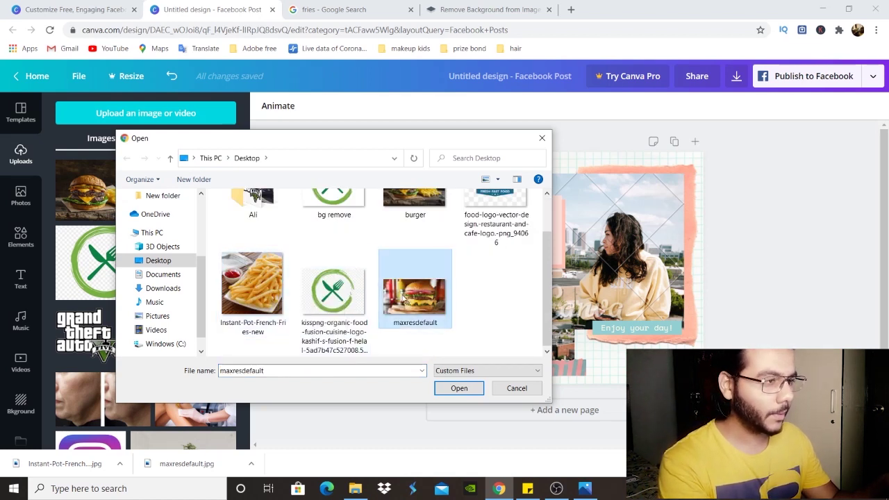
left_click(249, 280, "ctrl")
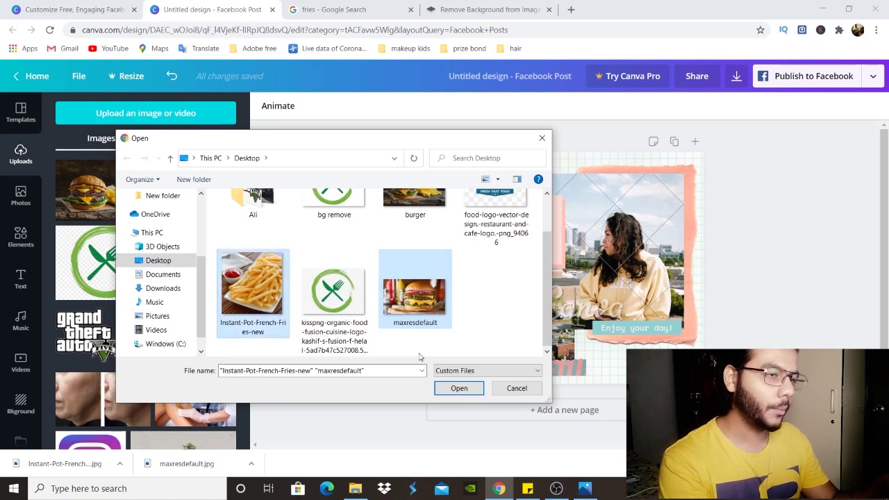
left_click(450, 389)
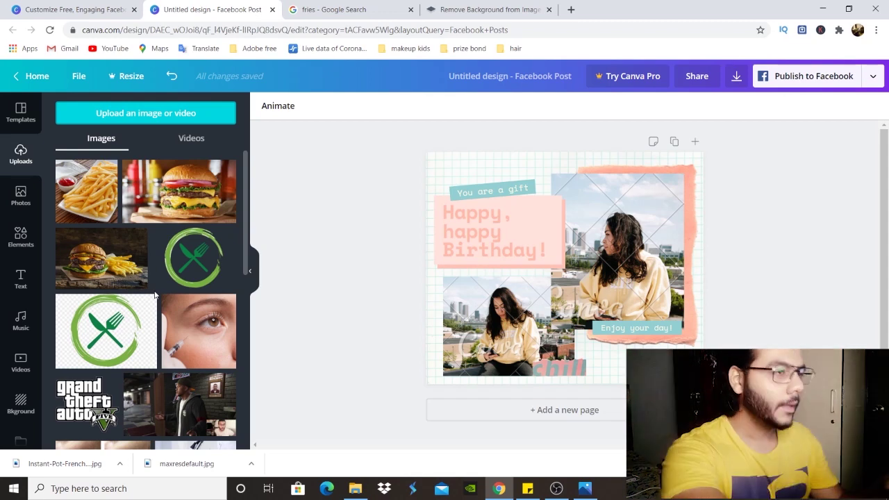
- Replace the template's large photo with the uploaded maxresdefault burger image, fitted inside the photo frame, removing any loose copy
mouse_move(137, 239)
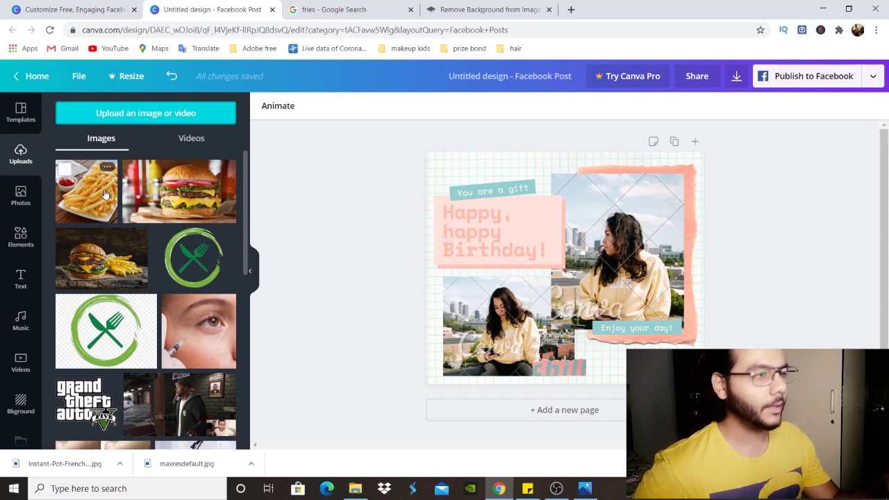
left_click(193, 206)
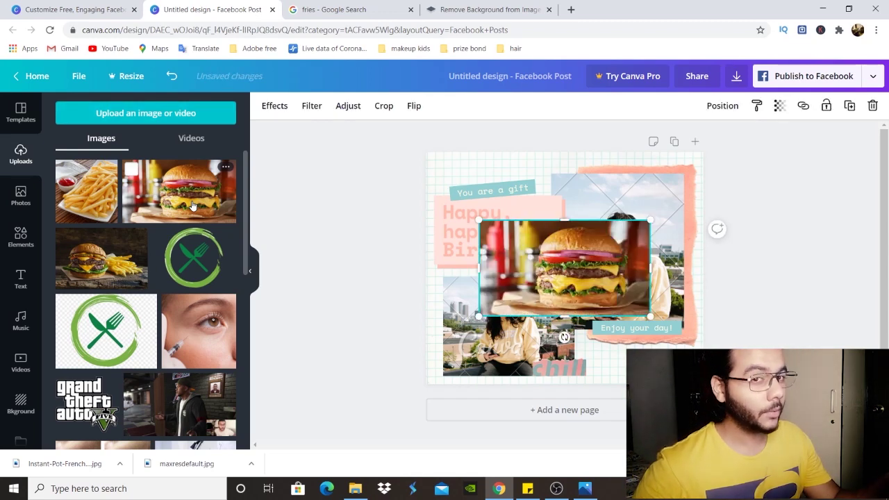
key("Delete")
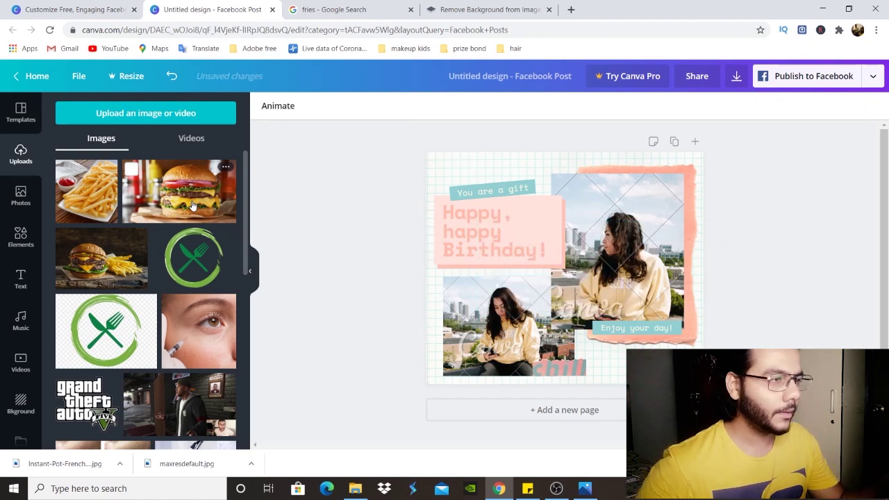
left_click_drag(193, 206, 635, 257)
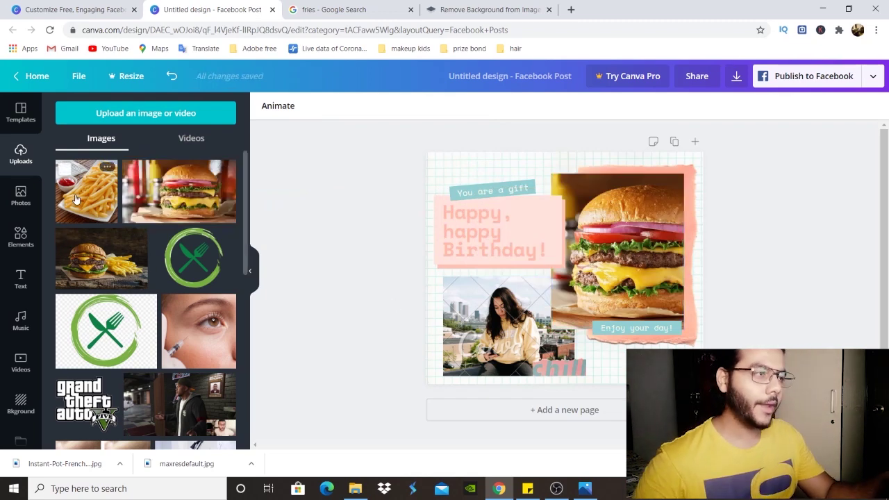
- Replace the woman's photo with the uploaded fries image and change the "Enjoy your day!" caption to "Burger"
left_click_drag(77, 199, 448, 319)
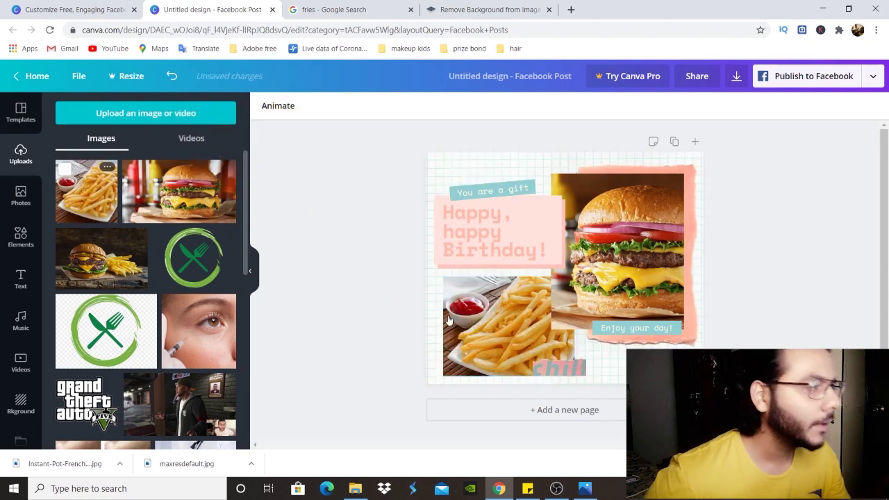
double_click(645, 327)
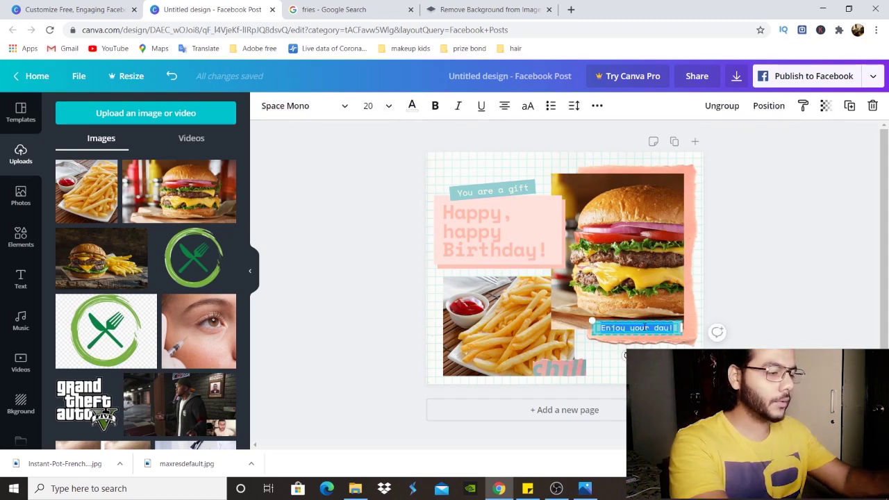
type("Burger")
double_click(548, 372)
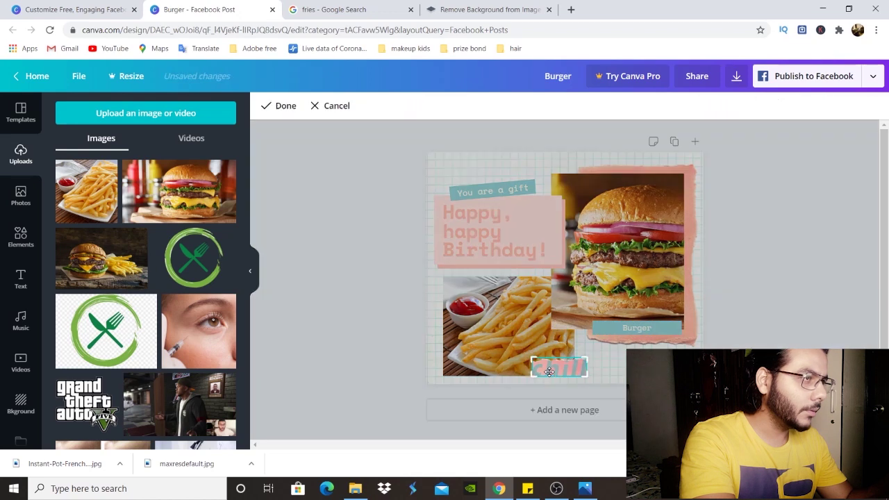
left_click_drag(549, 371, 580, 369)
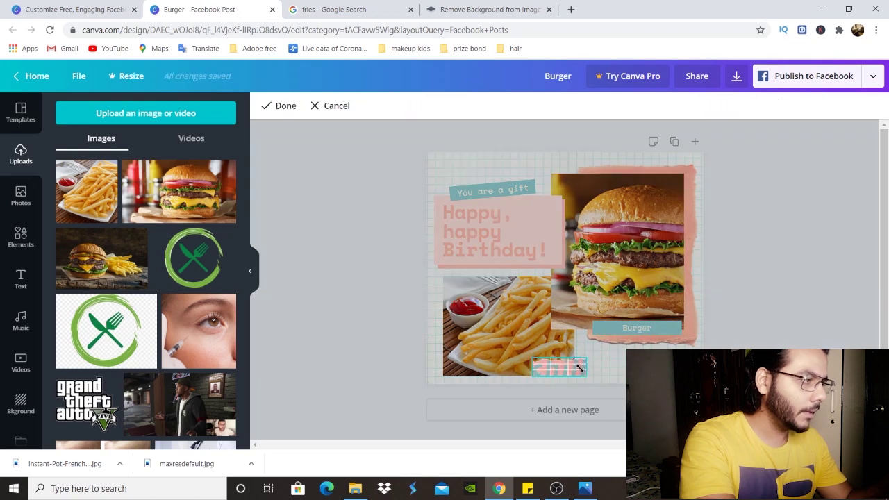
left_click(391, 329)
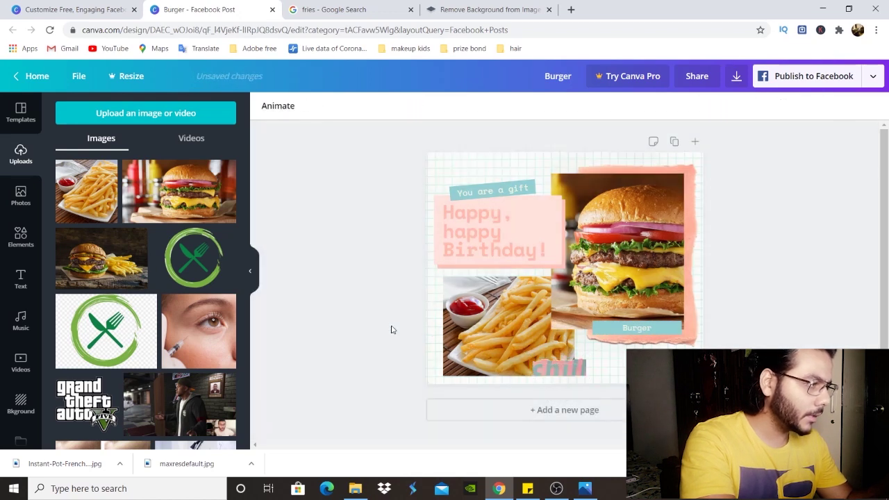
- Delete the "chill" sticker overlapping the lower corner of the fries photo
left_click(552, 366)
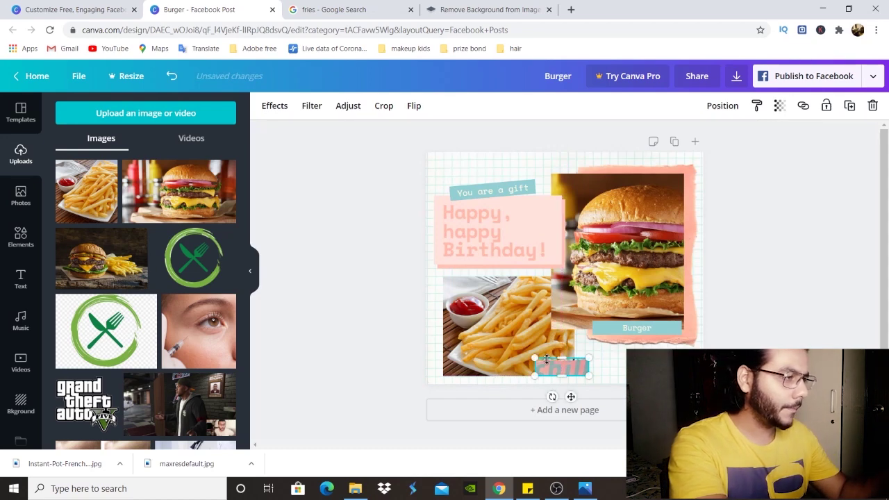
left_click(330, 316)
left_click(563, 371)
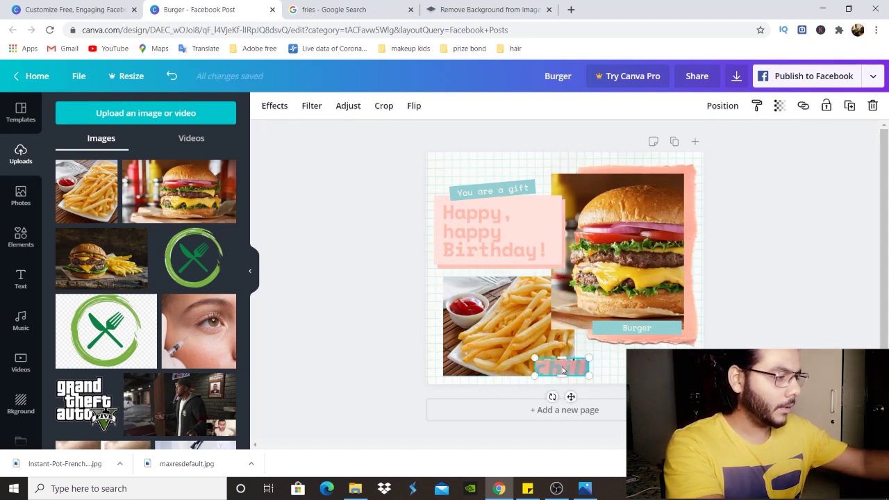
key("Delete")
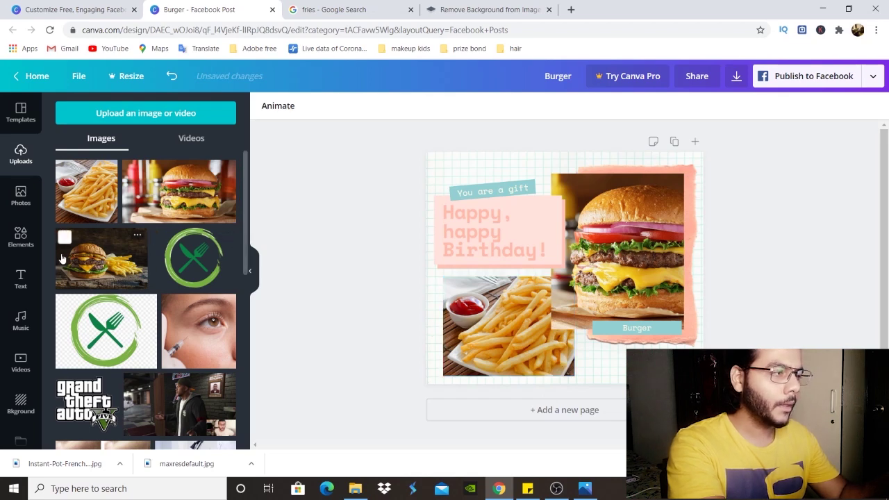
- Add a square shape and flatten it into a thin horizontal bar across the fries photo's lower-right corner
left_click(28, 235)
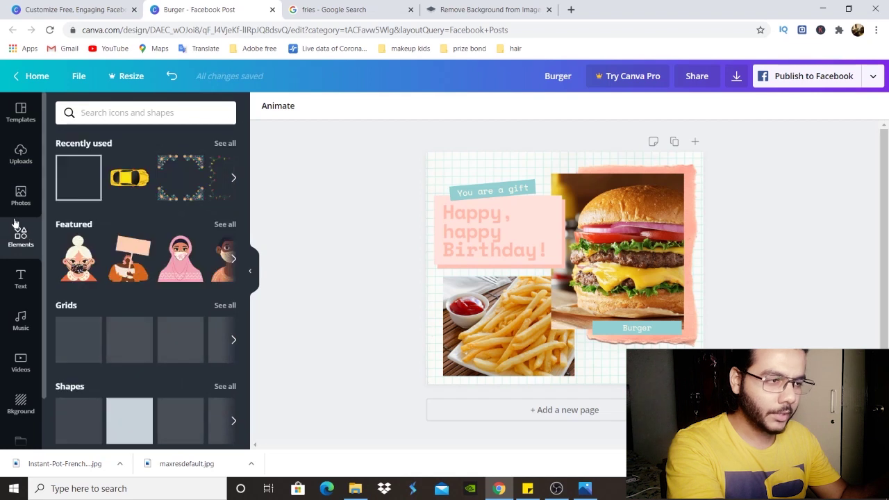
scroll(201, 296, "down", 2)
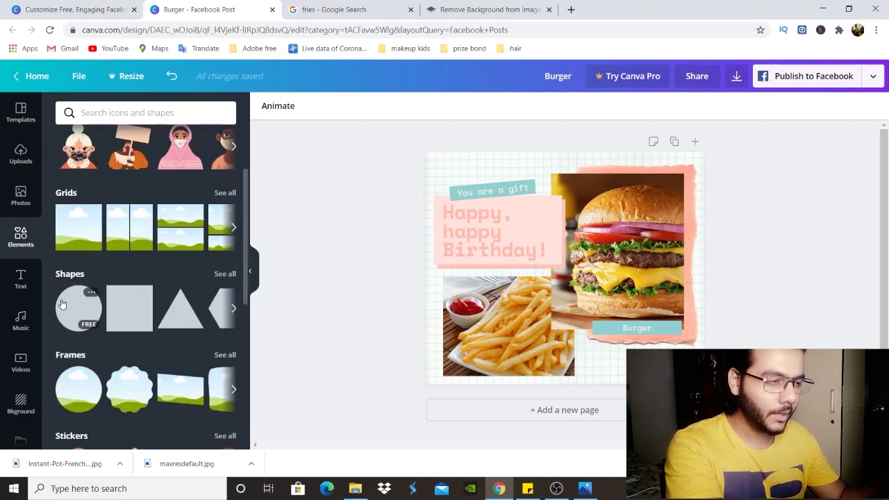
left_click(128, 312)
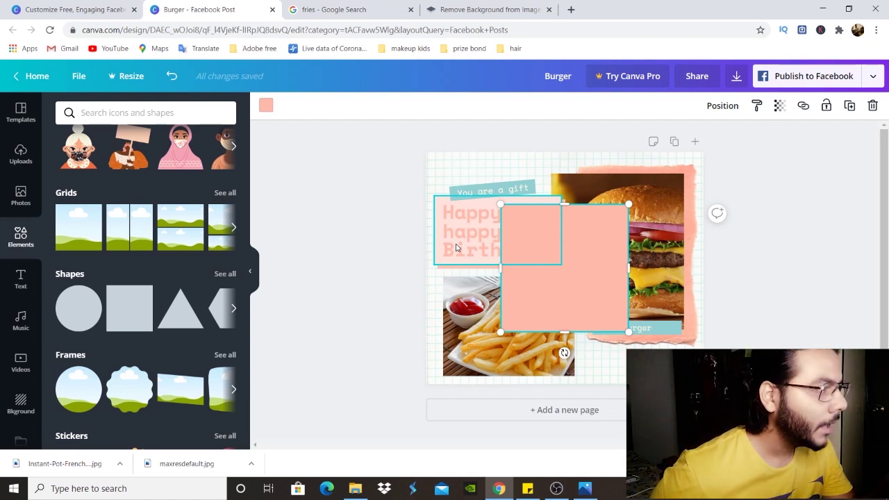
left_click_drag(563, 204, 541, 376)
left_click_drag(639, 381, 605, 376)
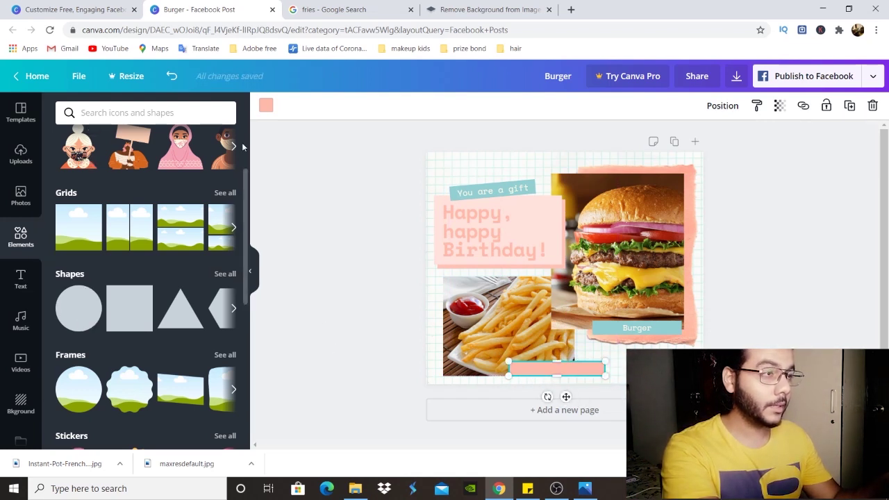
- Recolor the bar on the fries photo to black, trying the dark brown photo color first
left_click(266, 107)
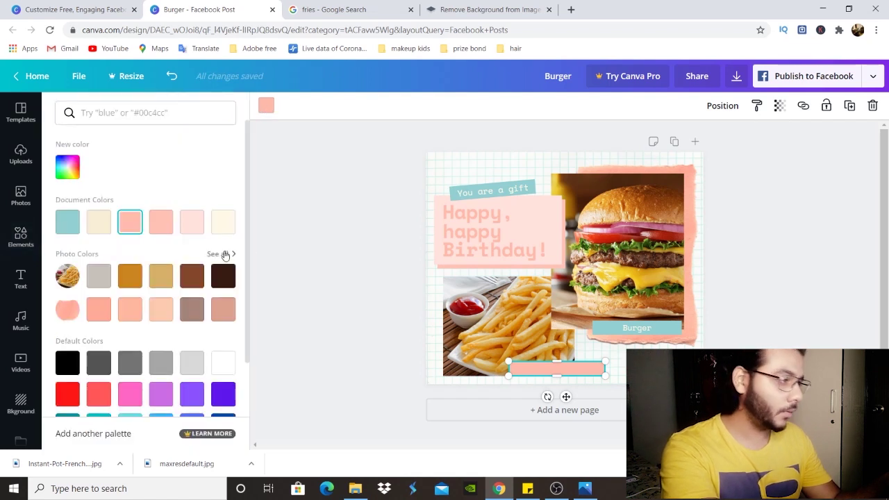
left_click(222, 282)
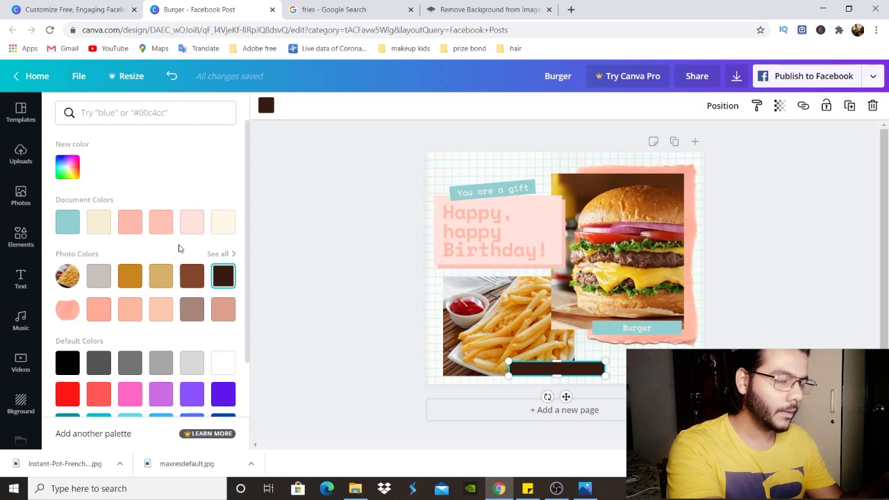
scroll(97, 299, "down", 1)
left_click(68, 314)
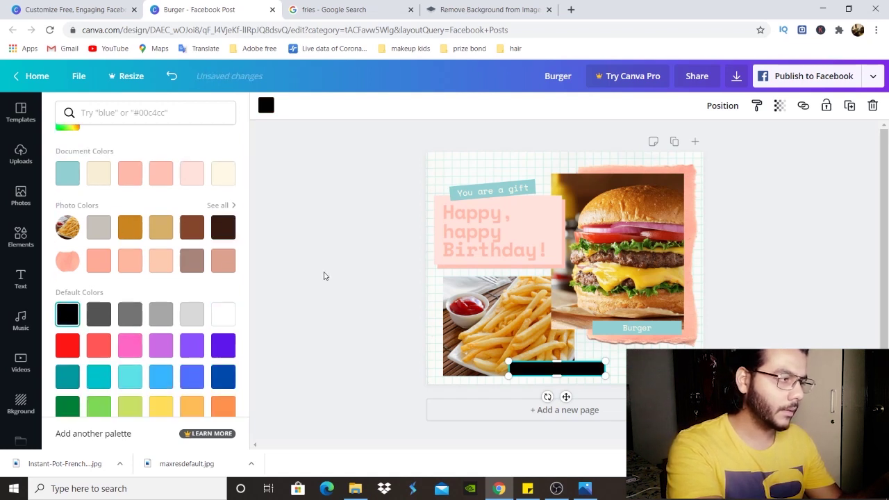
key("Escape")
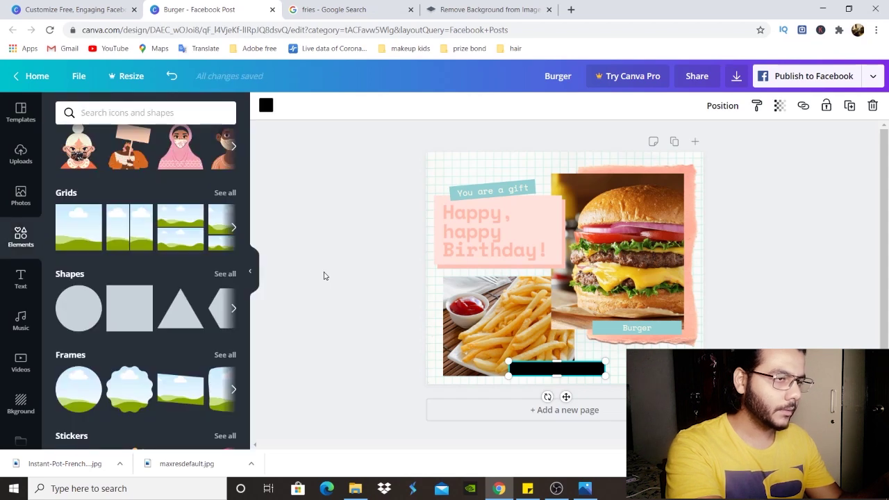
key("Escape")
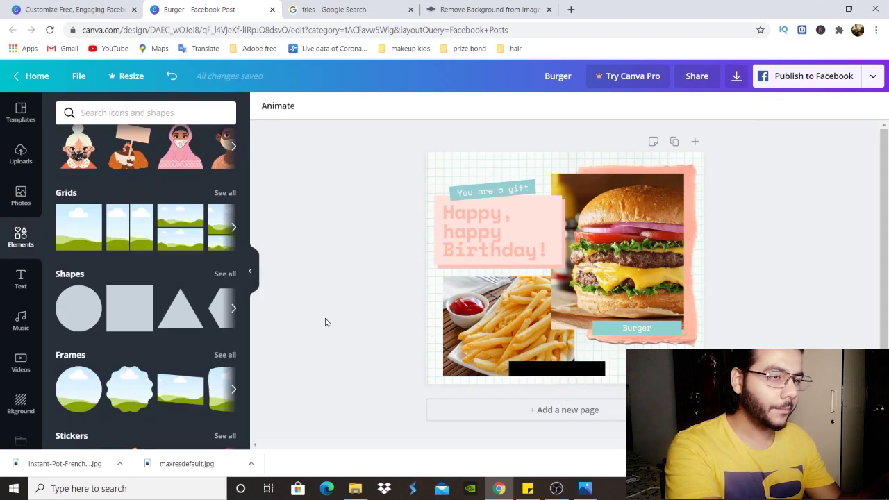
- Add a subheading text element reading "Fries" to the design
left_click(21, 277)
left_click(116, 205)
type("Fre")
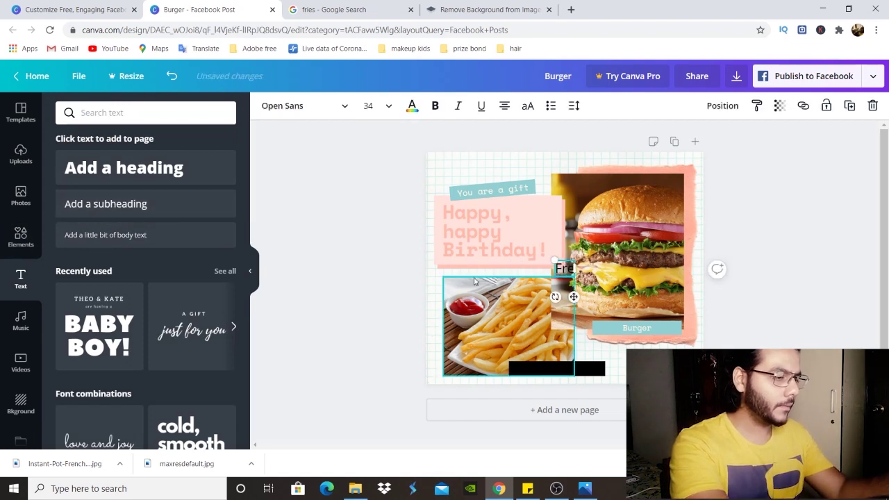
key("BackSpace")
type("iew")
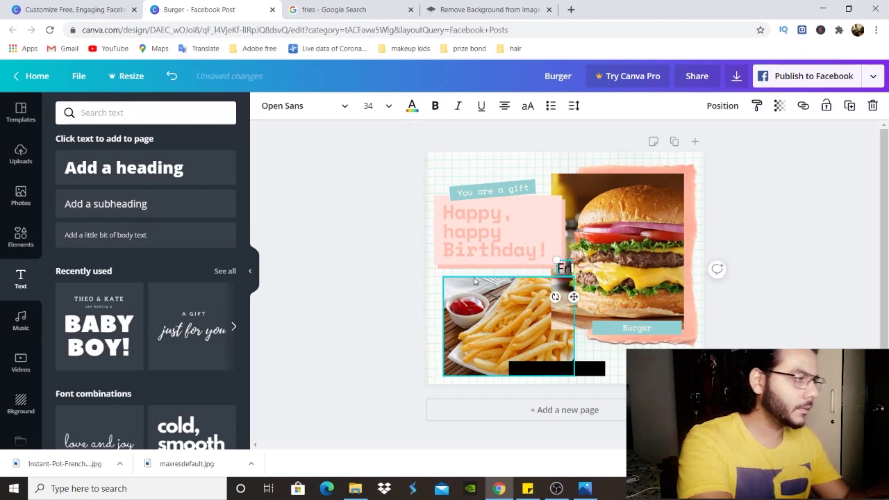
key("BackSpace")
type("s")
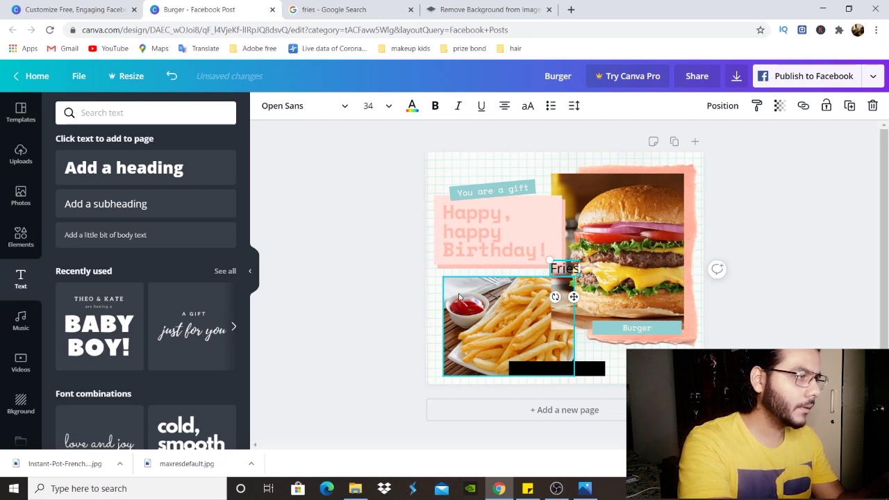
left_click(382, 292)
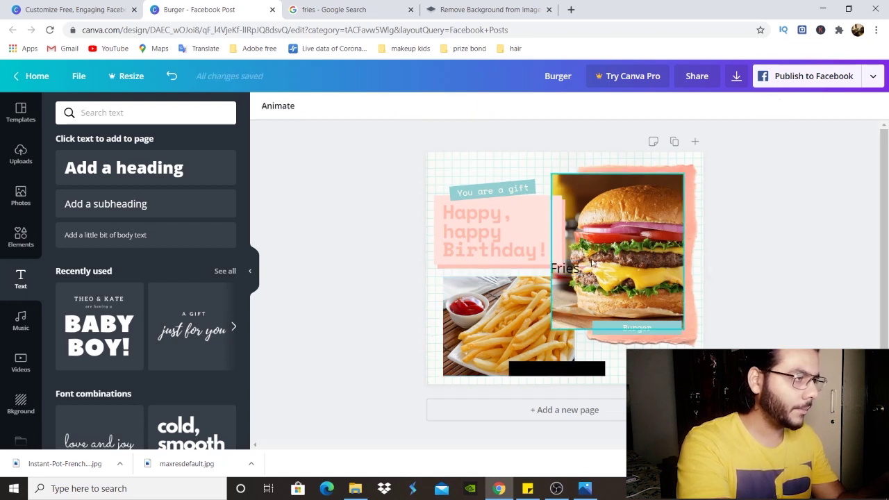
- Shift the "Fries" text slightly away from the burger photo and color it white
left_click_drag(568, 272, 547, 272)
left_click(547, 273)
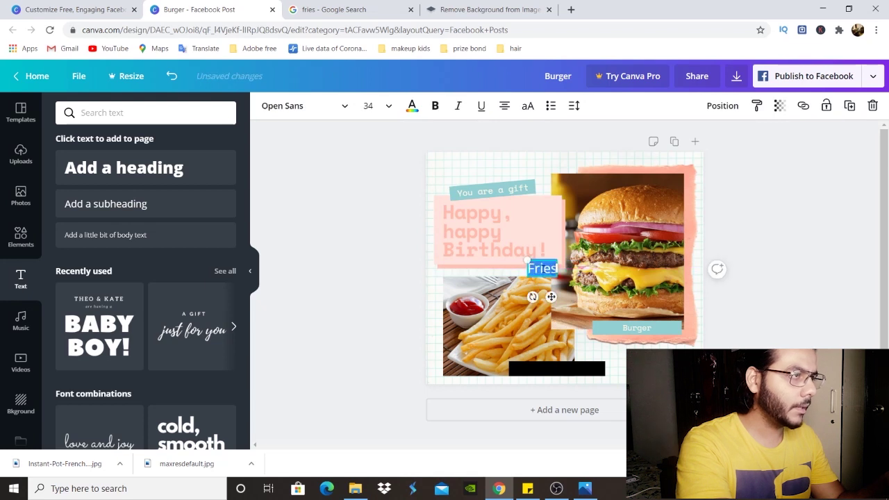
left_click(411, 108)
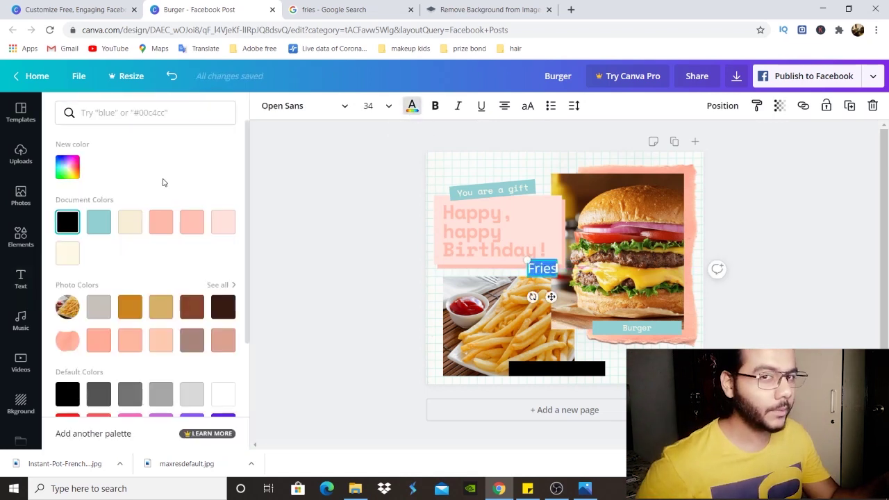
scroll(123, 261, "down", 1)
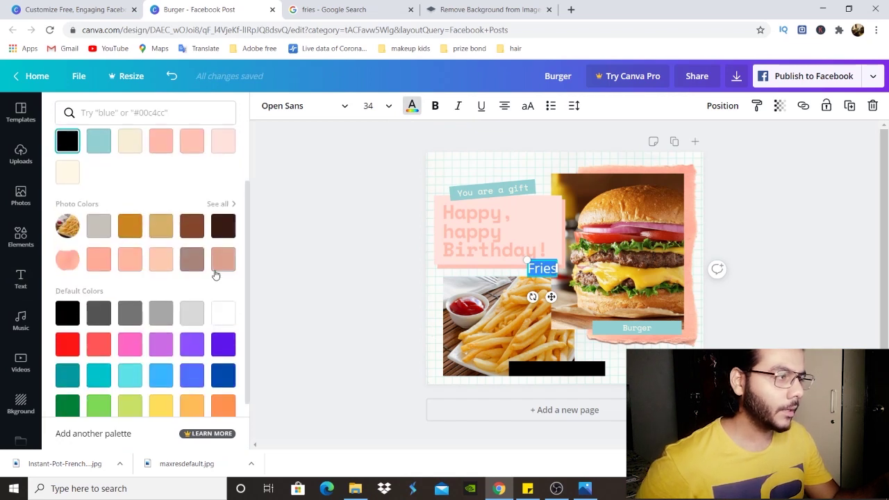
left_click(223, 313)
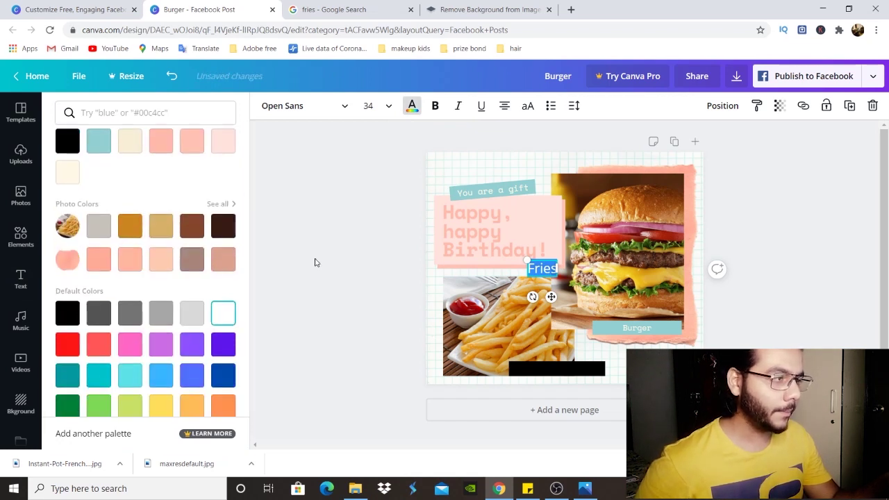
left_click(315, 262)
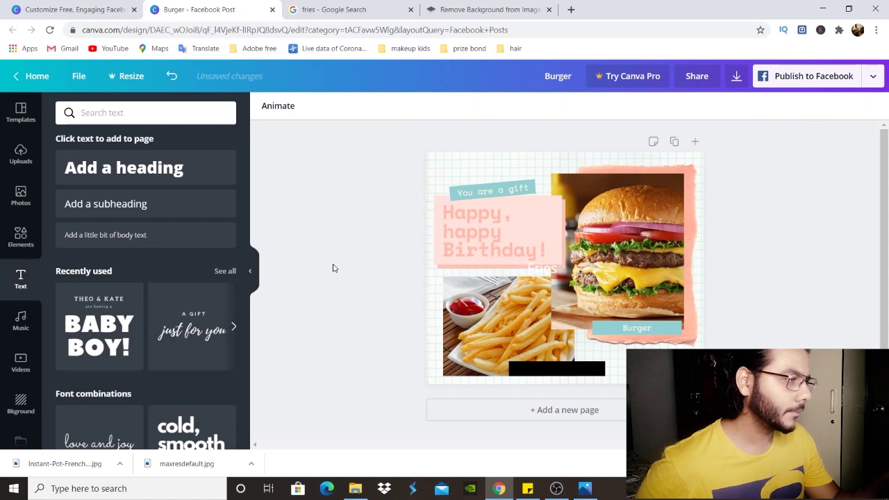
- Place the "Fries" text on the black bar and narrow the bar from both ends to fit the word
left_click_drag(534, 270, 540, 370)
left_click(585, 374)
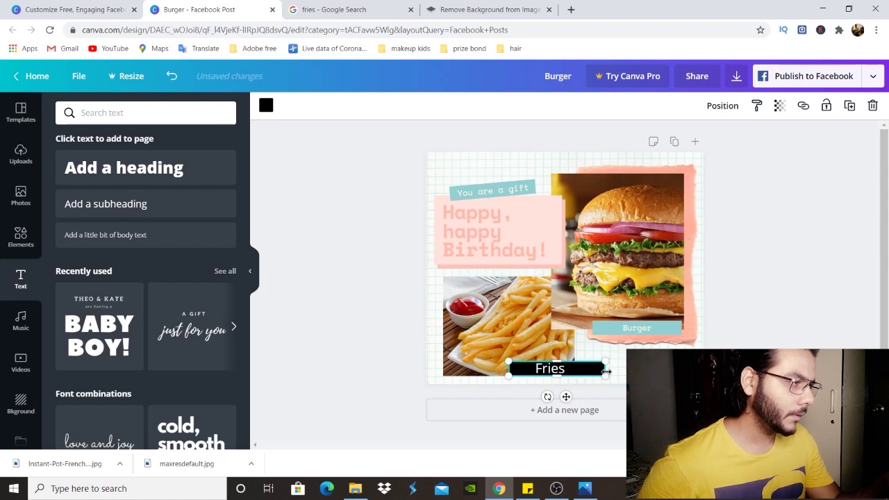
left_click_drag(606, 372, 576, 372)
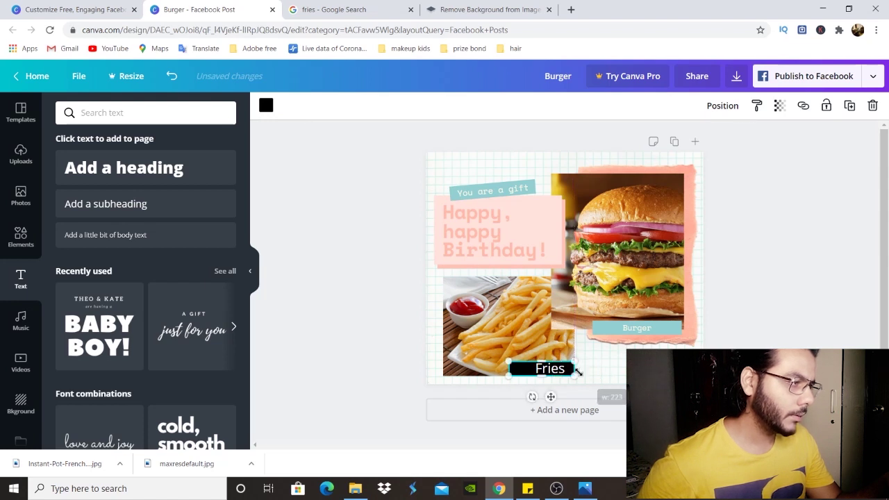
left_click_drag(513, 368, 528, 371)
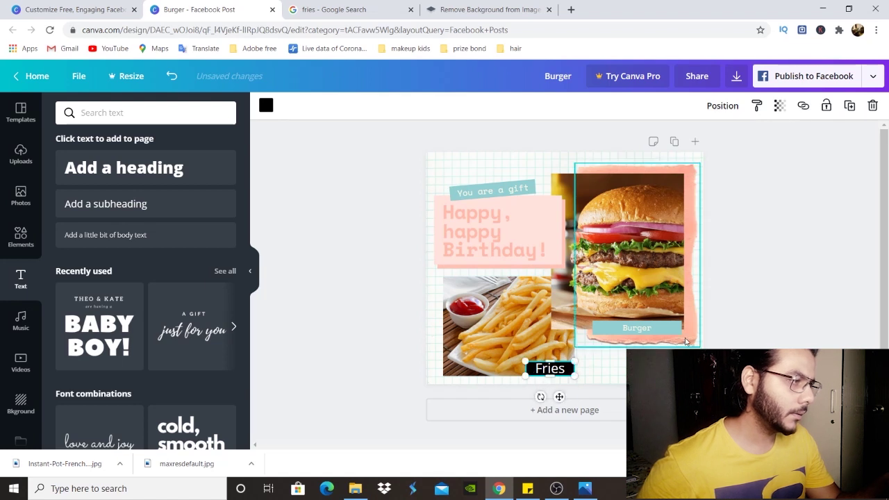
left_click(778, 291)
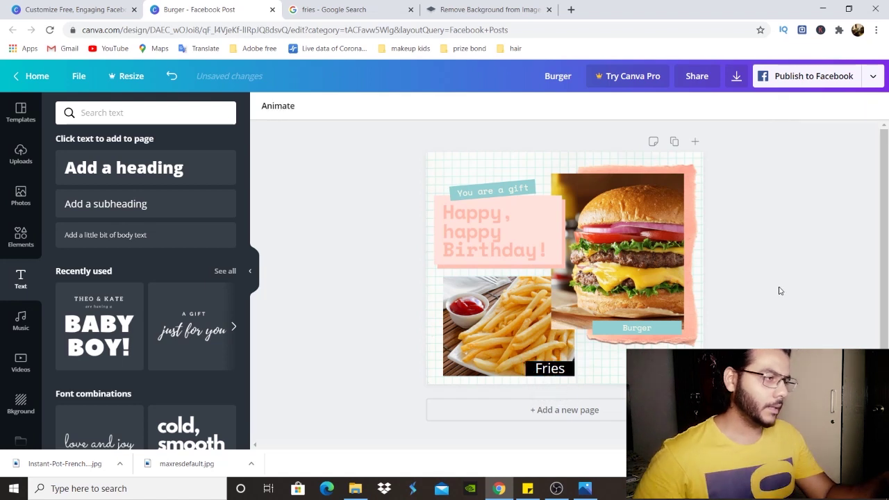
- Lower the black bar and its "Fries" text together so the label straddles the fries photo's bottom edge
left_click(564, 369)
left_click_drag(566, 369, 558, 366)
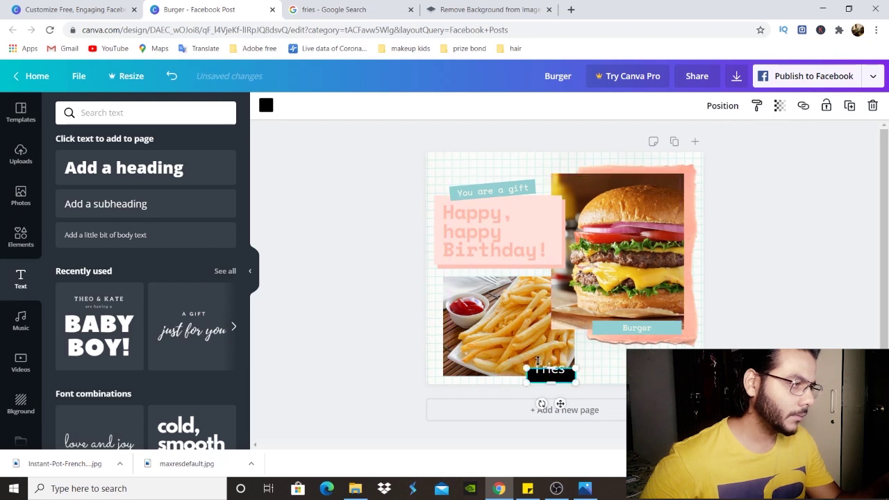
left_click(774, 304)
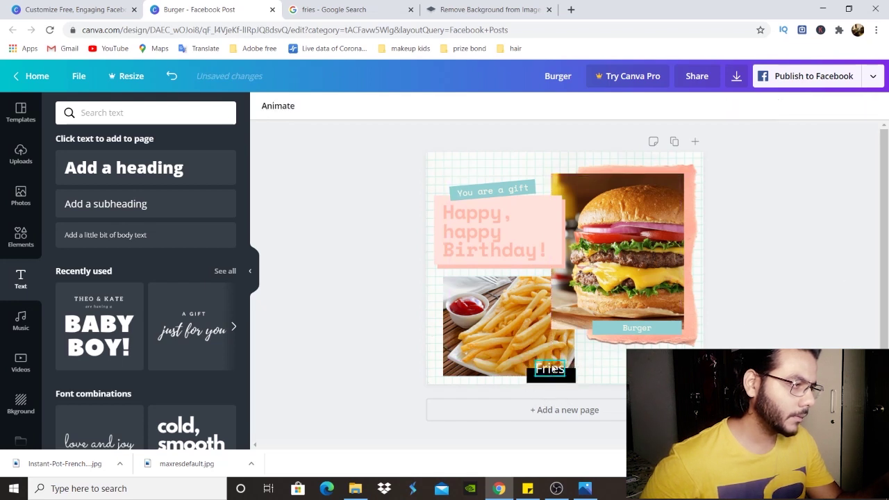
left_click(553, 371)
left_click_drag(554, 370, 553, 376)
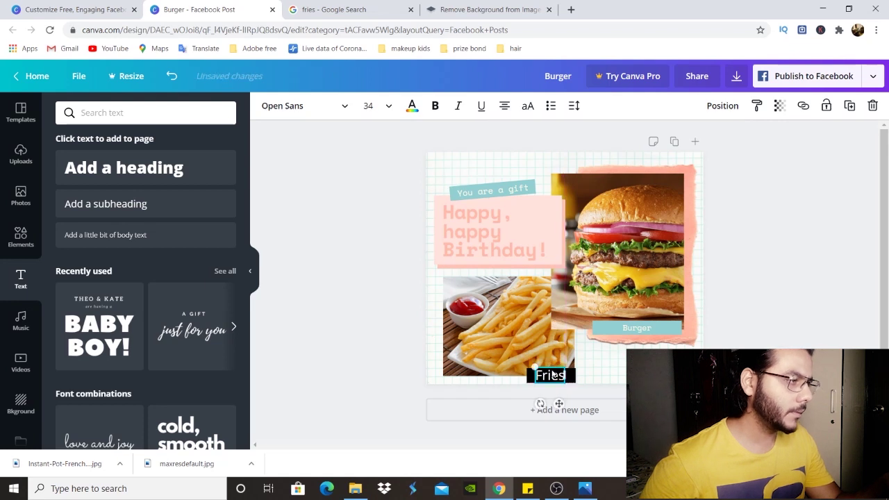
left_click(780, 294)
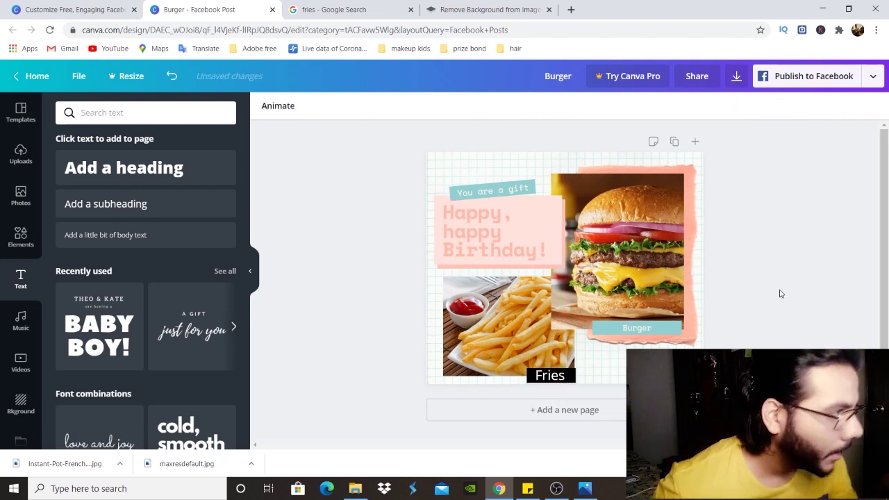
- Replace the "Happy, happy Birthday!" headline with "30% OFF for every new customer"
left_click(465, 228)
triple_click(465, 228)
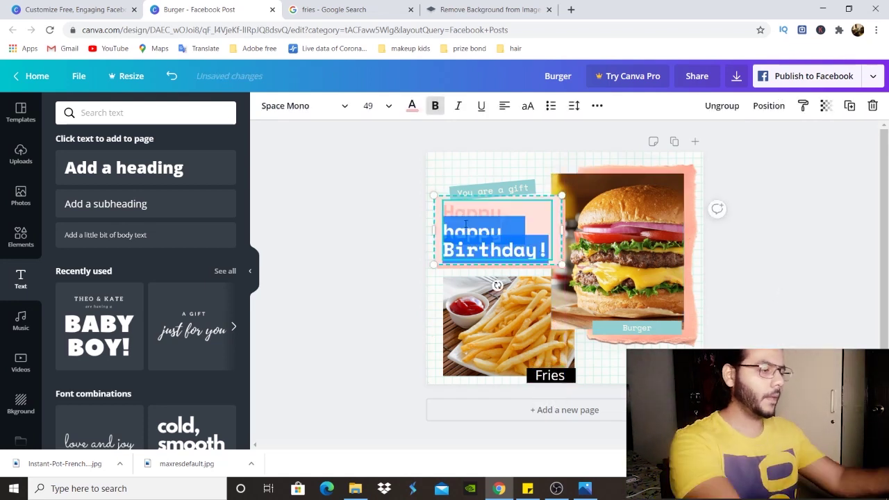
key("BackSpace")
key("BackSpace")
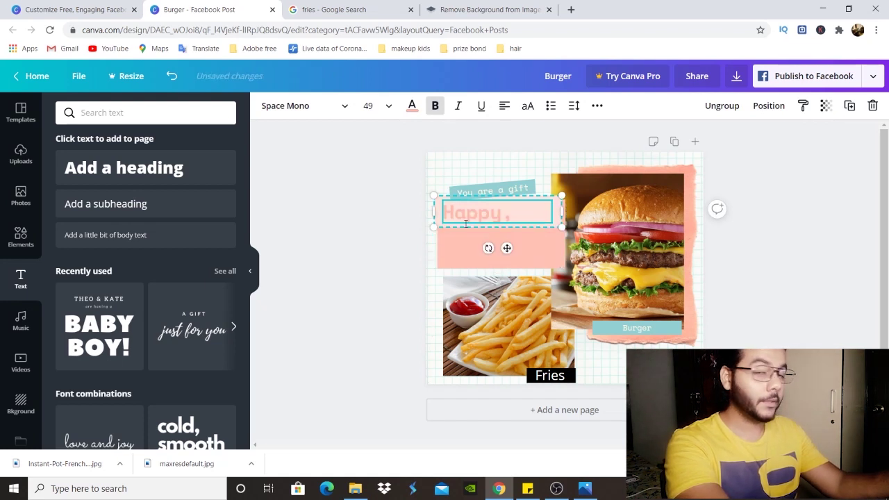
key("BackSpace")
key("BackSpace")
key("BackSpace")
key("BackSpace")
key("BackSpace")
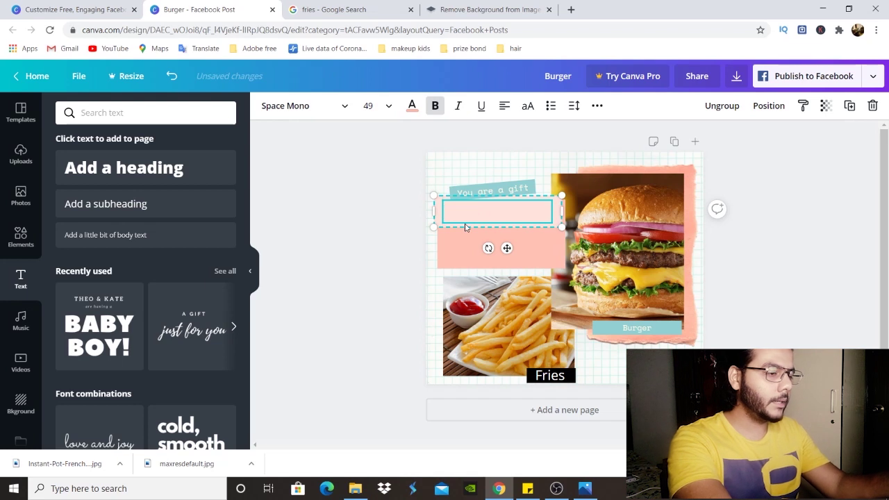
type("30%")
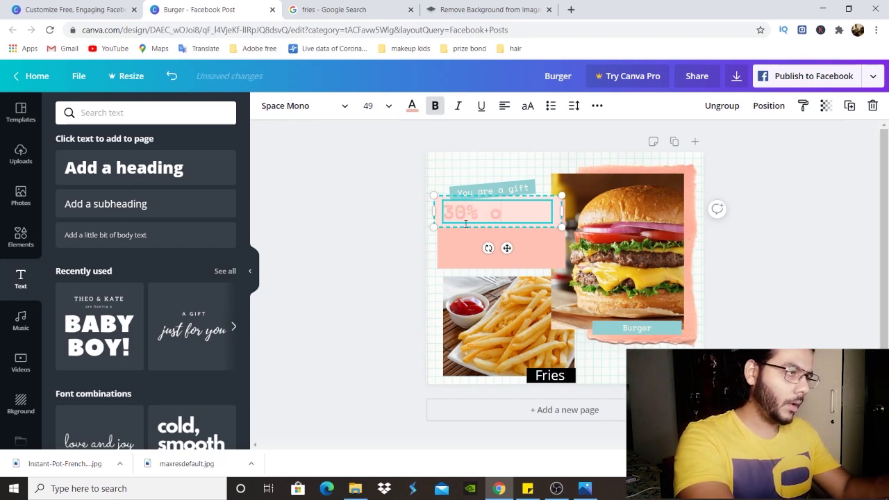
type("OFF")
key("Left")
key("Left")
key("Left")
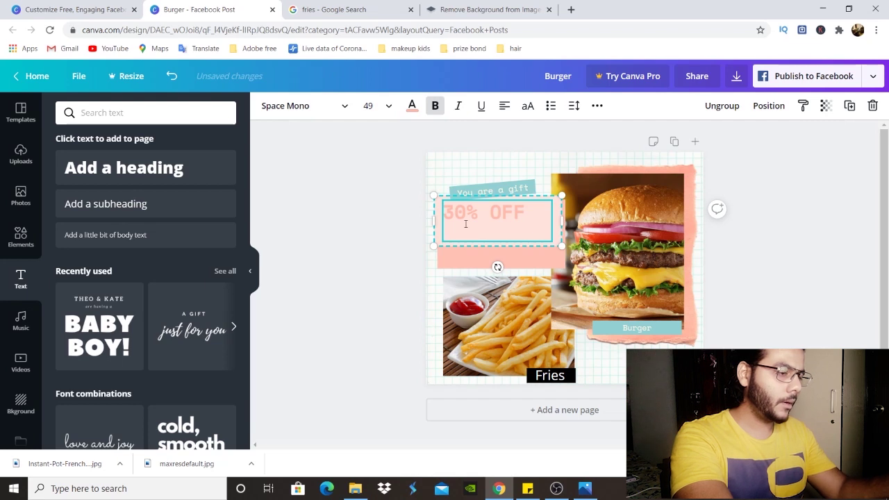
type("every")
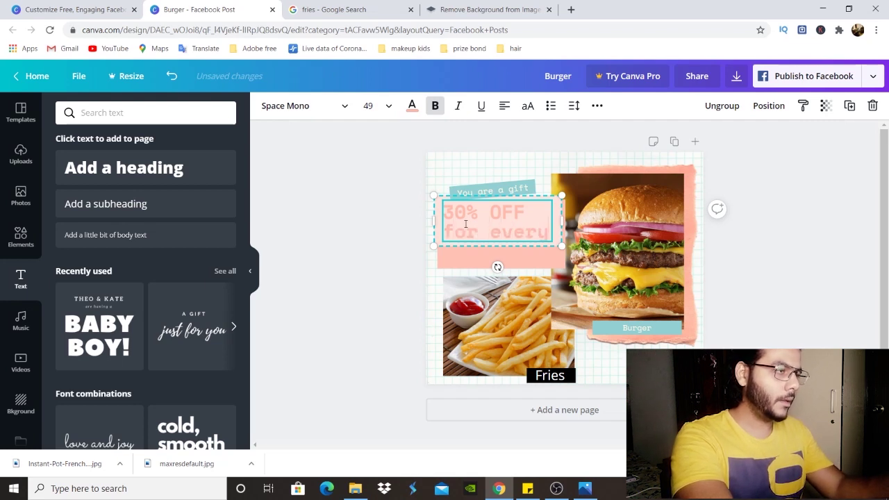
key("Return")
type("new")
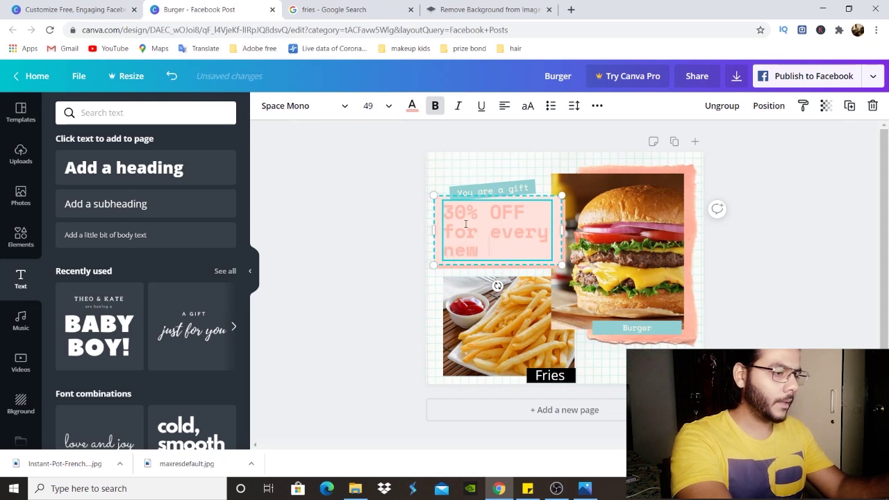
type(" customer")
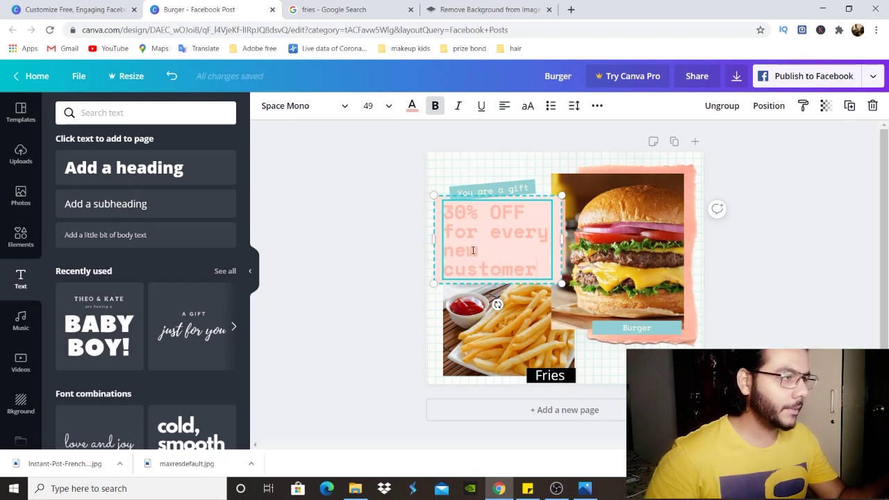
left_click(366, 216)
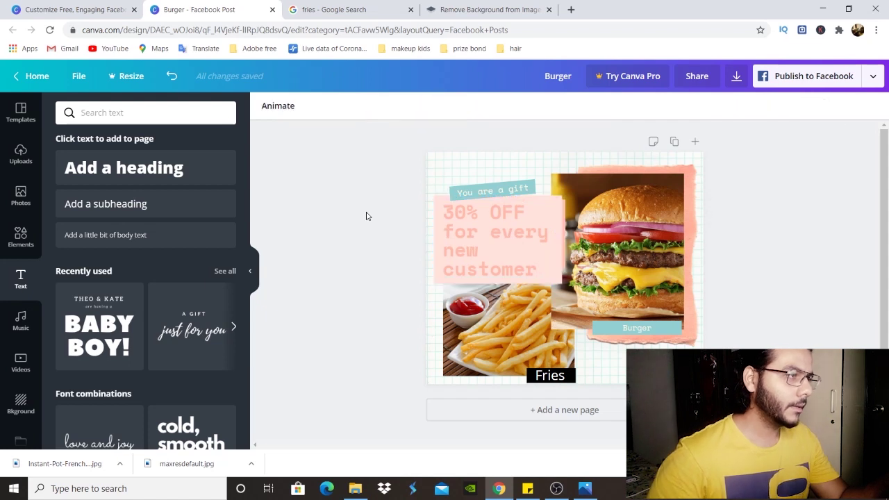
- Replace the "You are a gift" text on the tilted teal label with "food inn"
left_click(494, 190)
left_click(494, 190)
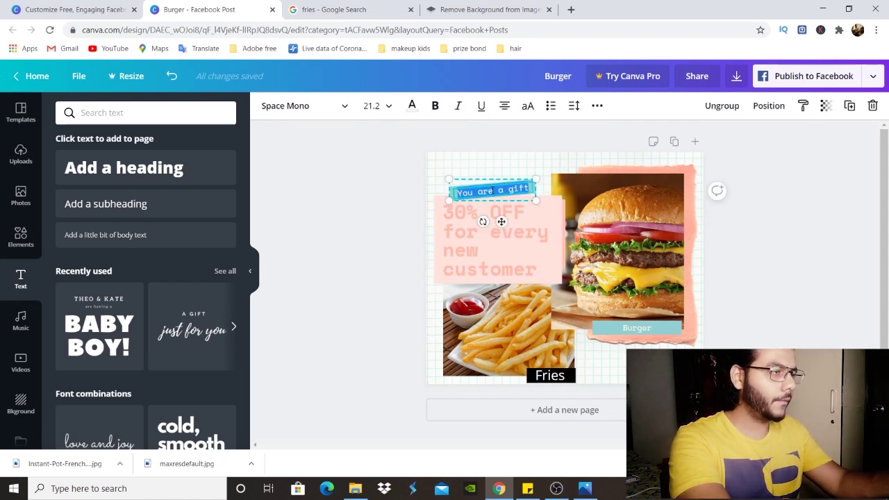
key("BackSpace")
type("food ")
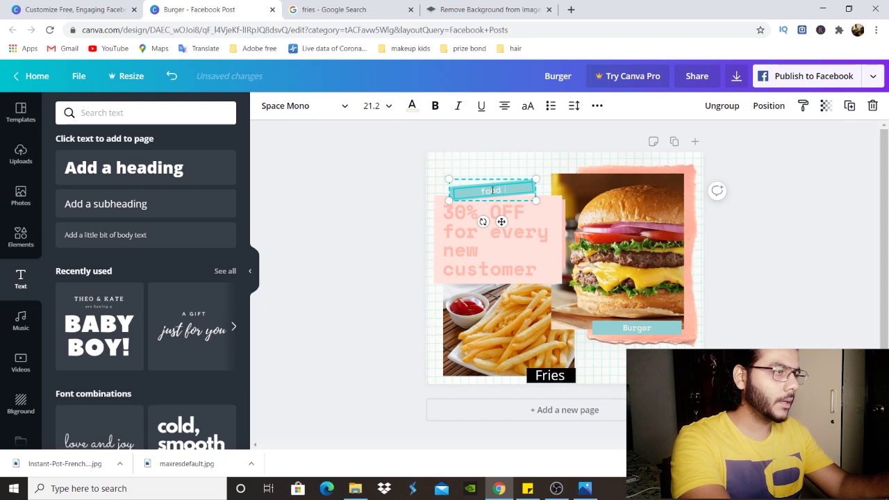
type("inn")
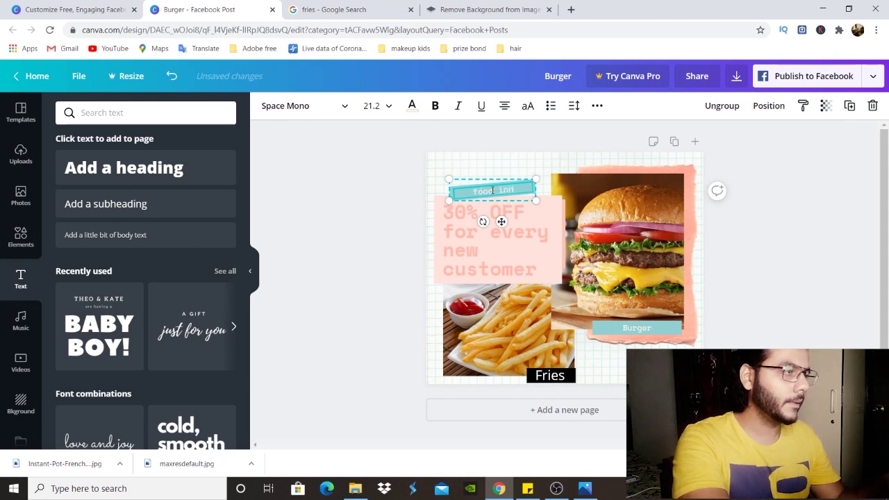
left_click(373, 177)
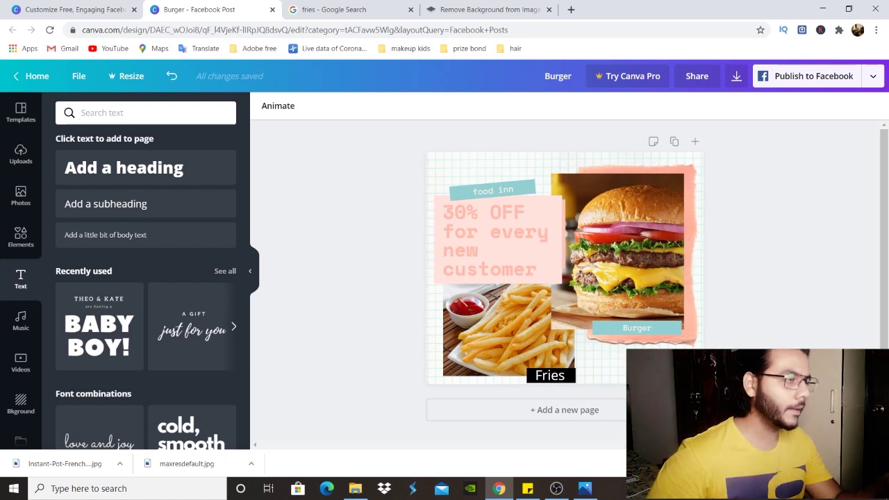
- Remove the grid background image and set the background color to the darkest brown from the fries photo's colors
left_click(698, 161)
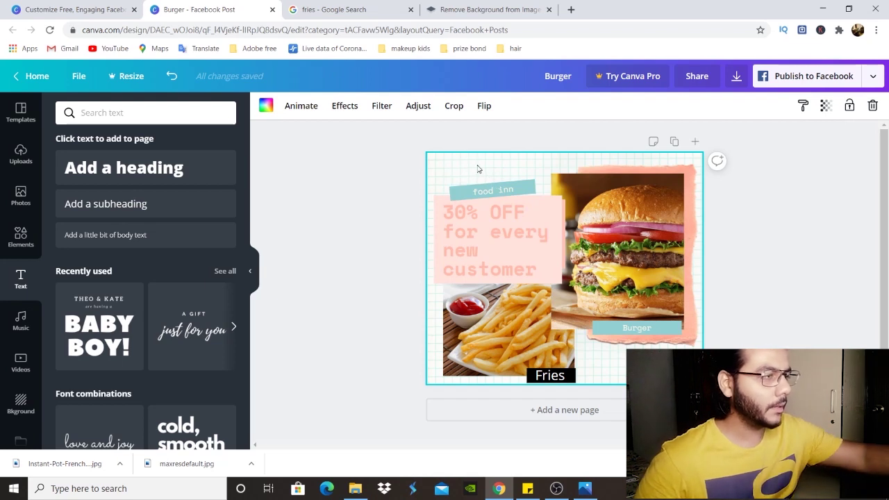
key("Delete")
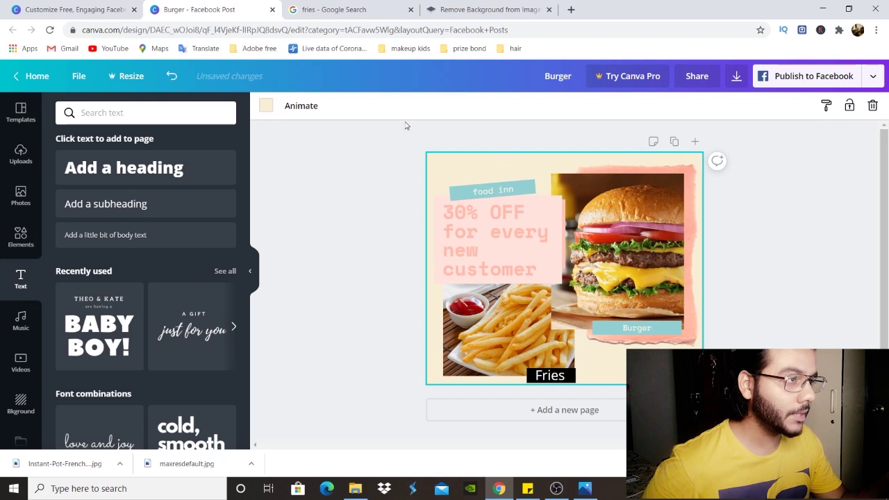
left_click(266, 106)
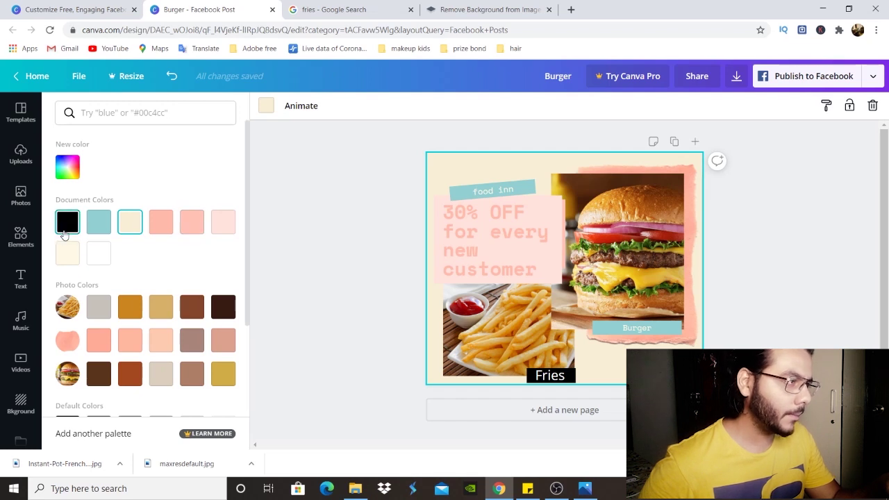
left_click(65, 232)
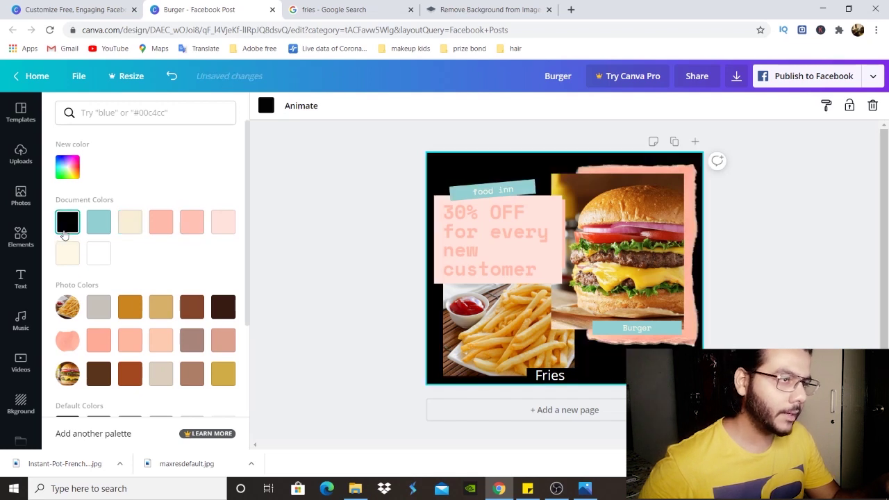
left_click(104, 253)
left_click(67, 222)
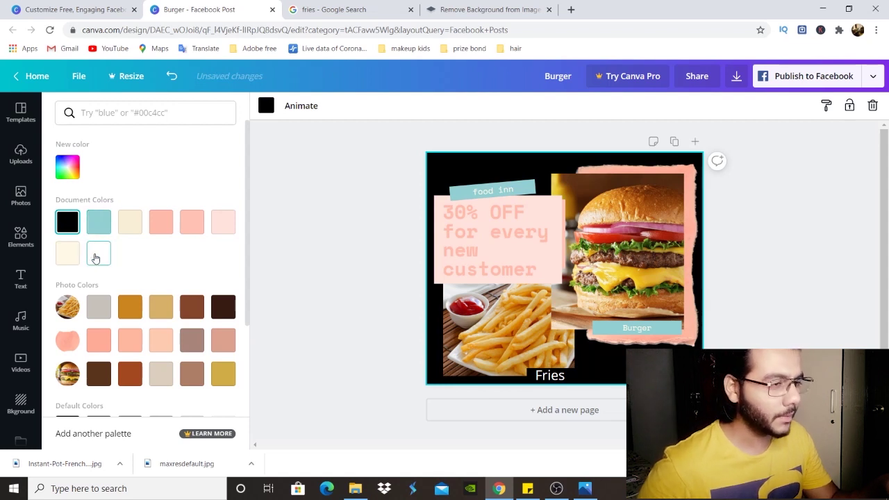
left_click(98, 257)
left_click(192, 306)
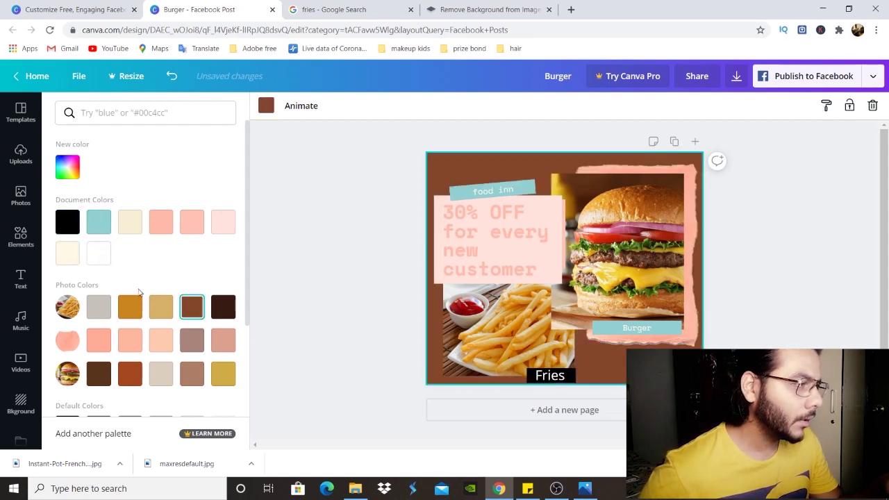
left_click(92, 257)
left_click(192, 307)
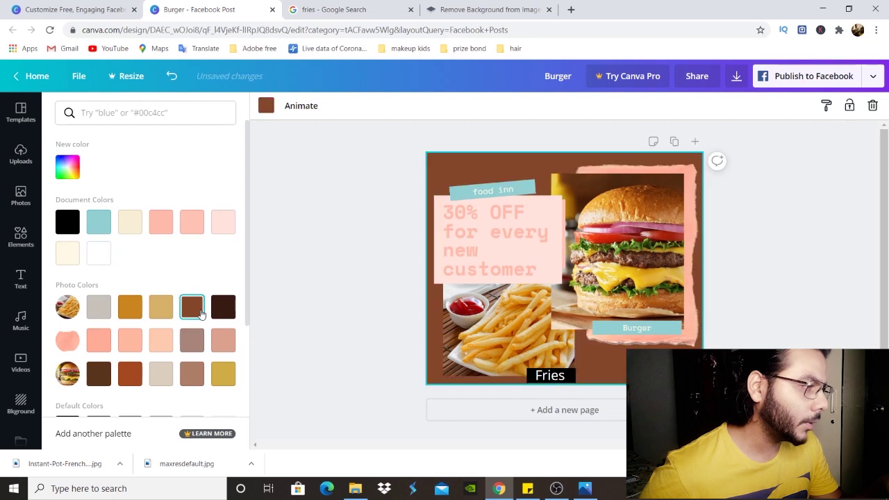
left_click(220, 313)
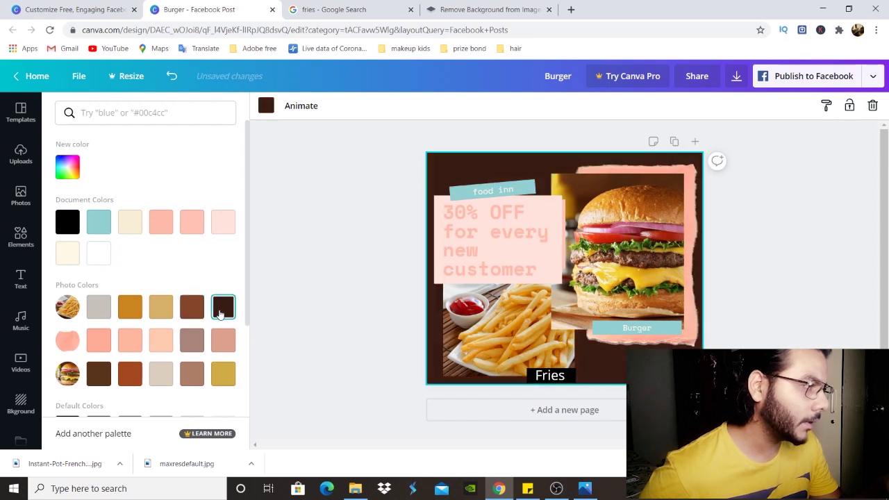
left_click(353, 269)
left_click(353, 269)
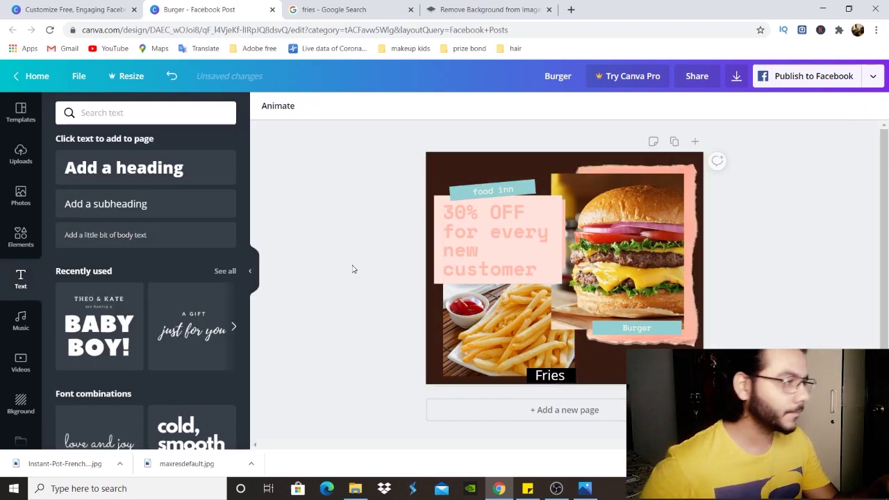
left_click(691, 177)
left_click_drag(691, 177, 657, 181)
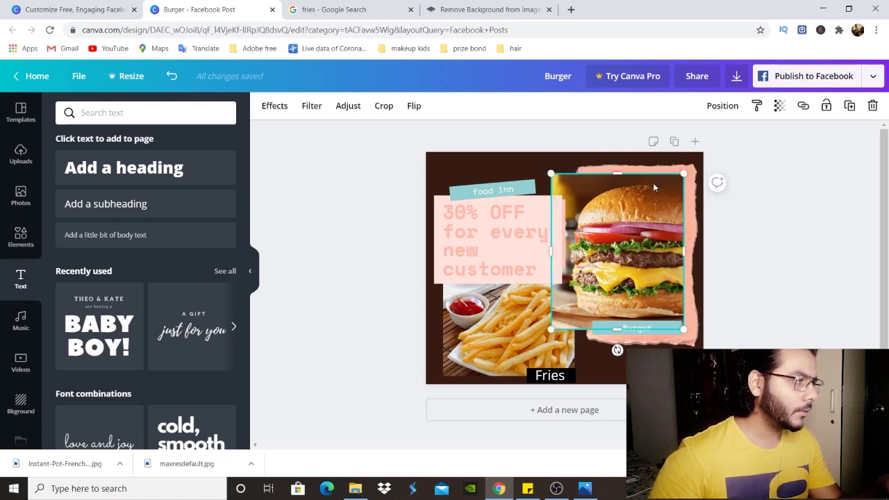
left_click(693, 168)
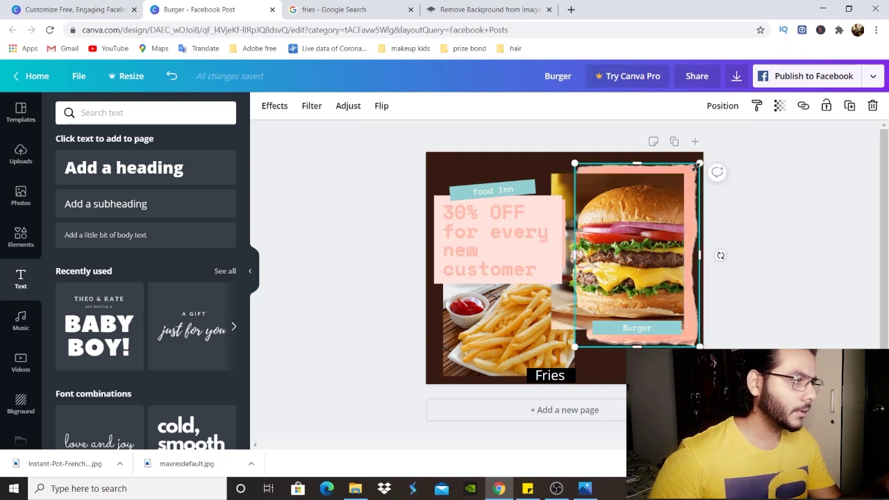
left_click(775, 161)
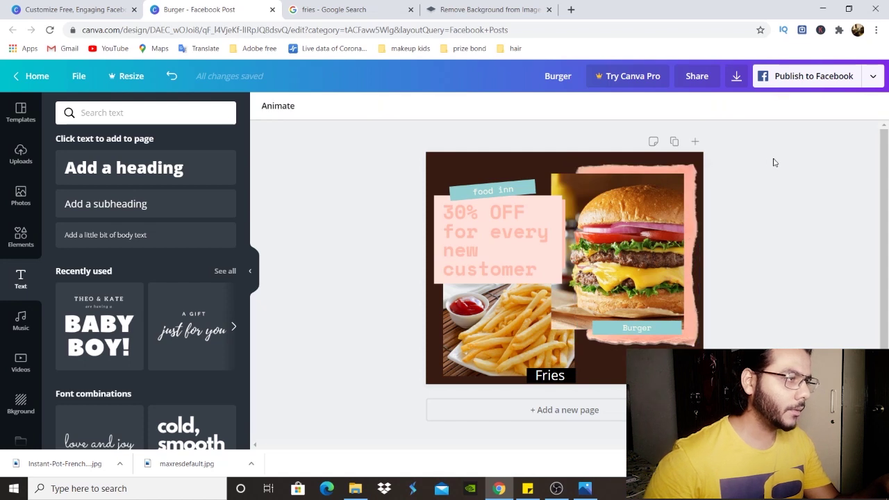
- Color the "30% OFF for every new customer" headline black
left_click(550, 220)
left_click(412, 107)
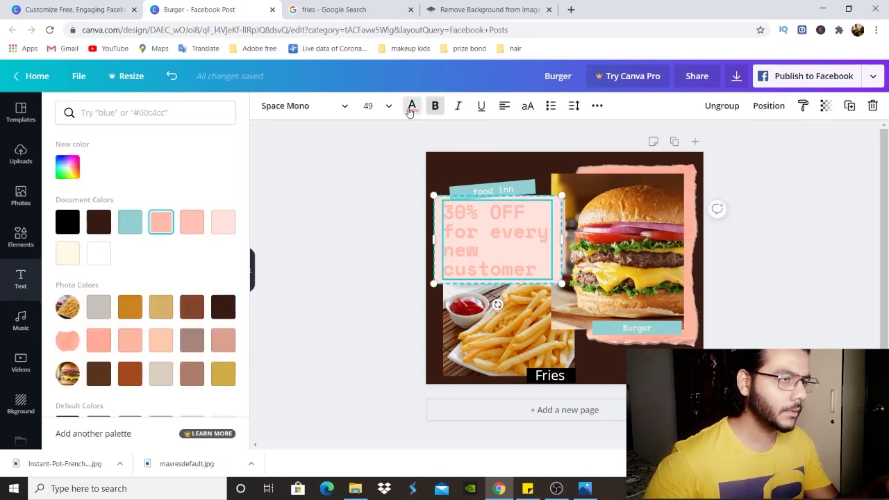
left_click(136, 312)
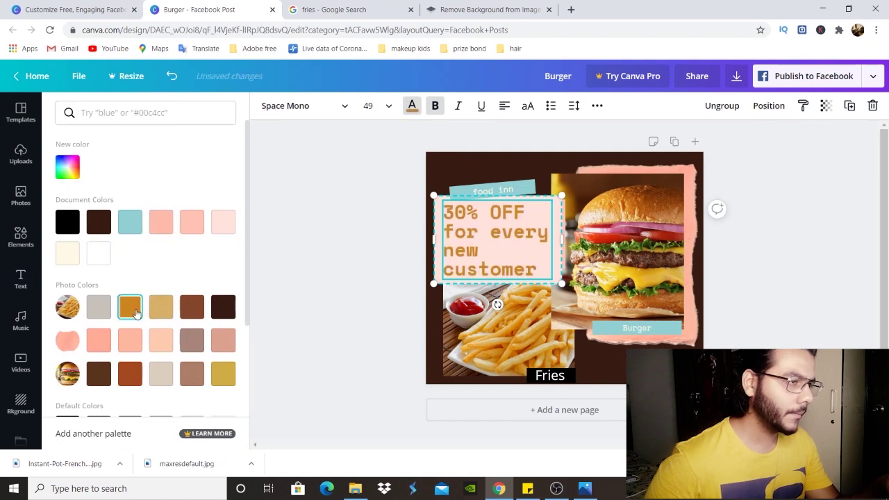
left_click(69, 222)
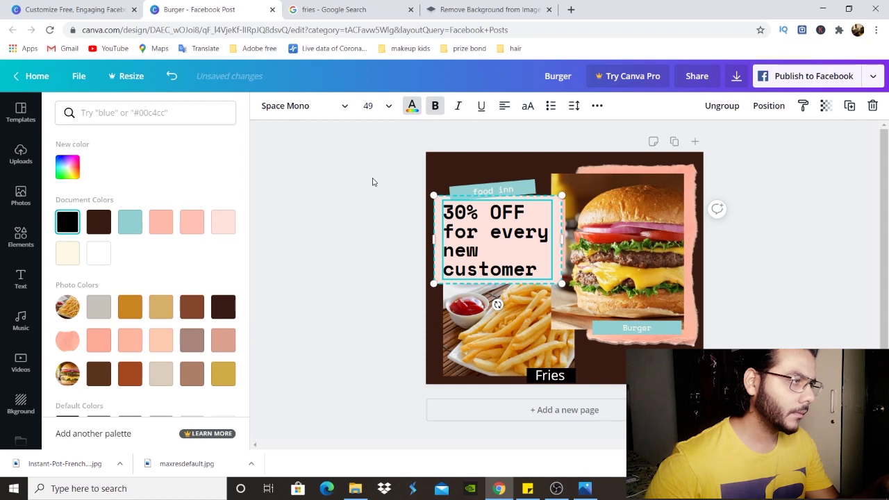
- Scale the headline to font size 40.3 with its box widened to fit three lines, and center it vertically over the darker pink rectangle
key("Escape")
mouse_move(563, 239)
left_mouse_down()
mouse_move(602, 240)
mouse_move(567, 237)
left_mouse_up()
left_click_drag(564, 285, 542, 269)
left_click_drag(543, 237, 574, 239)
left_click(381, 209)
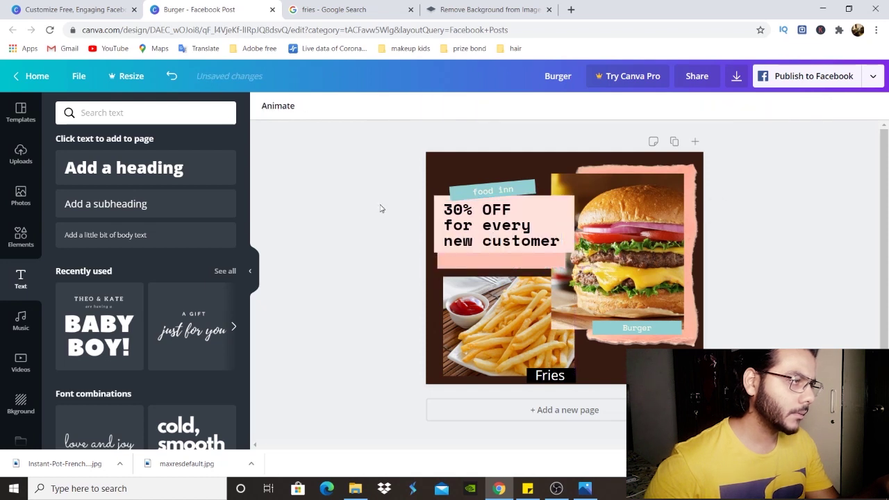
left_click_drag(495, 224, 496, 234)
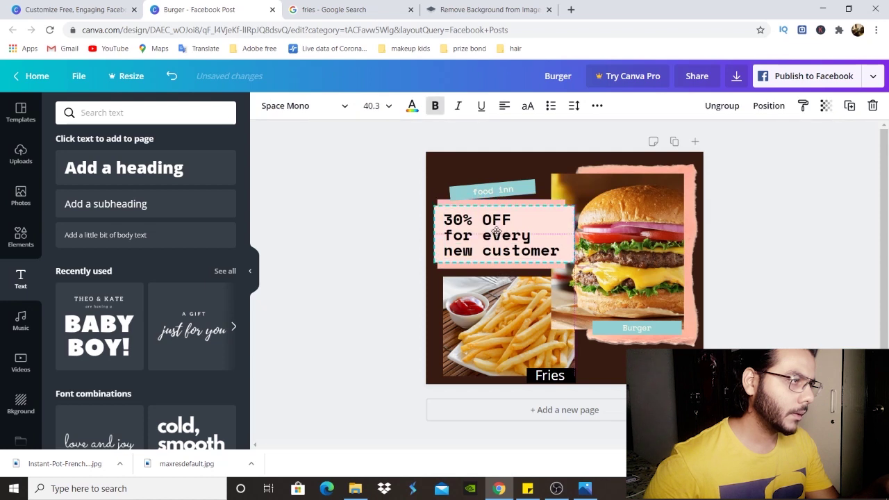
- Enlarge the "food inn" label to font size 27.4 and place it just above the headline box
left_click(477, 193)
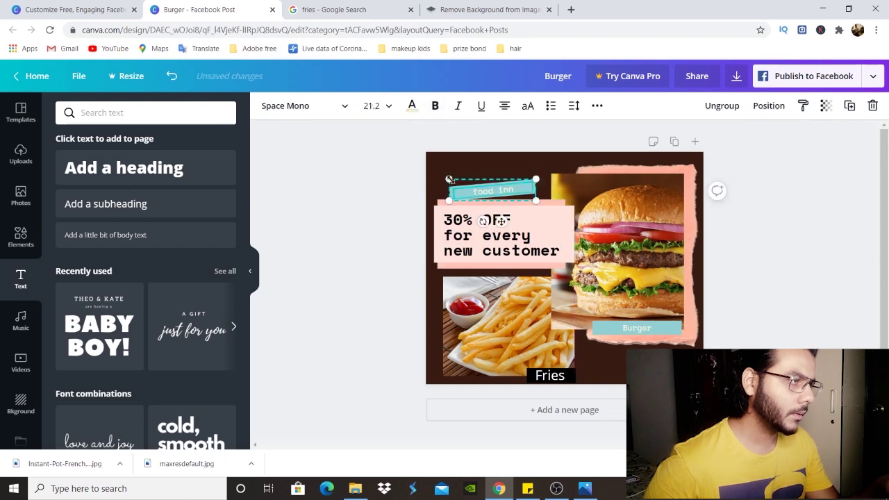
left_click_drag(445, 177, 436, 179)
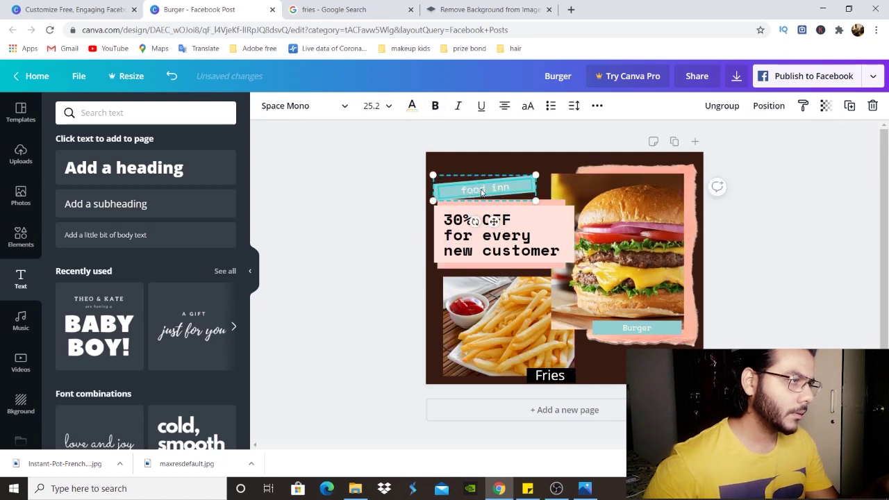
left_click_drag(487, 192, 494, 200)
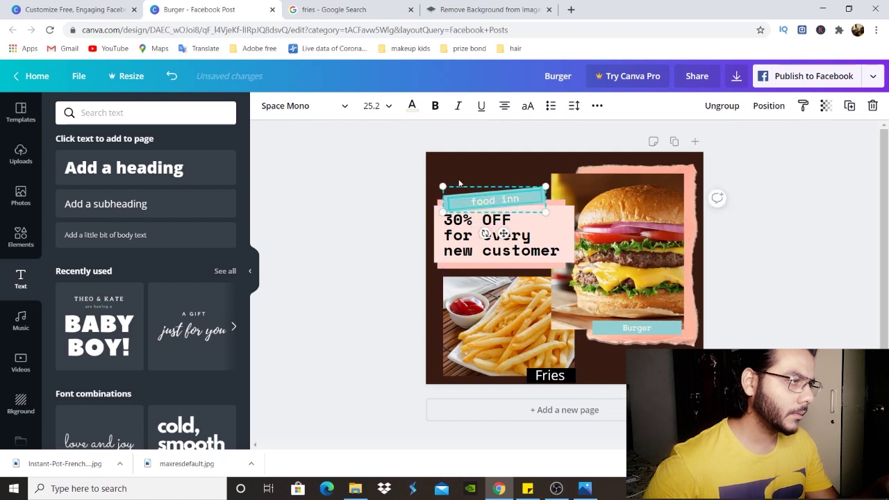
left_click_drag(443, 186, 434, 183)
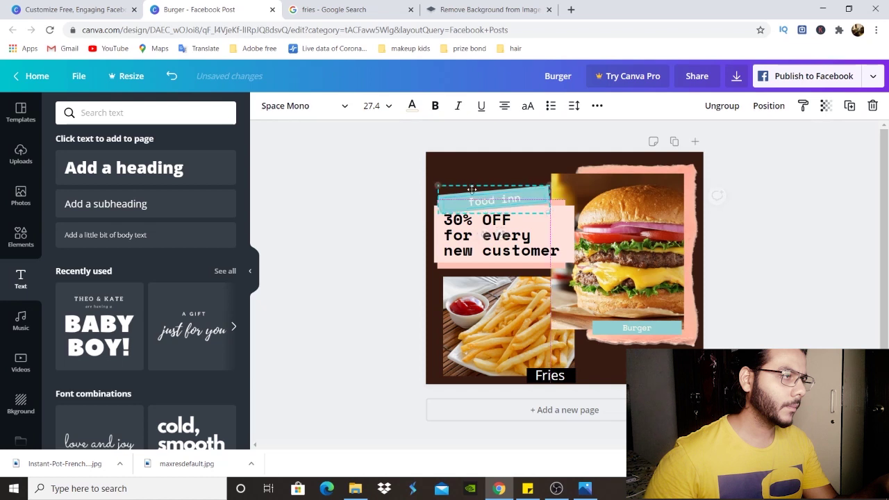
left_click_drag(470, 189, 472, 189)
left_click(335, 149)
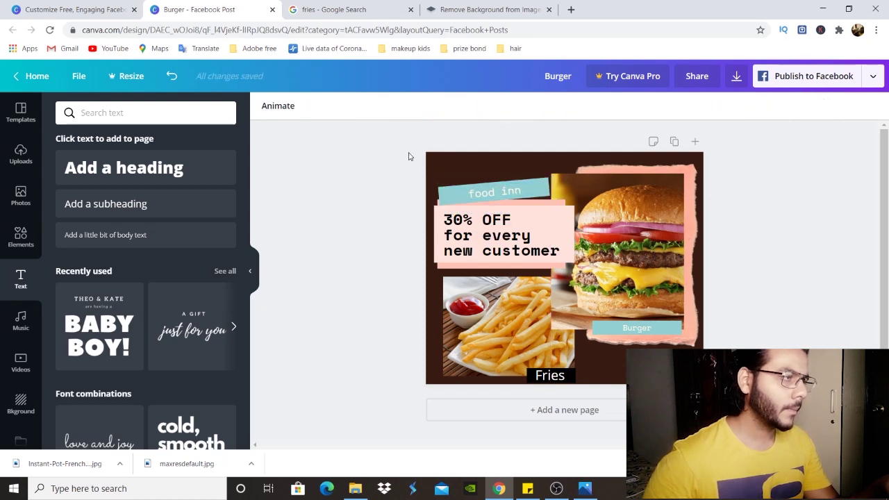
- Color the "food inn" label text with the muted rosy brown from the burger photo's colors and deselect it
left_click(453, 191)
left_click(412, 106)
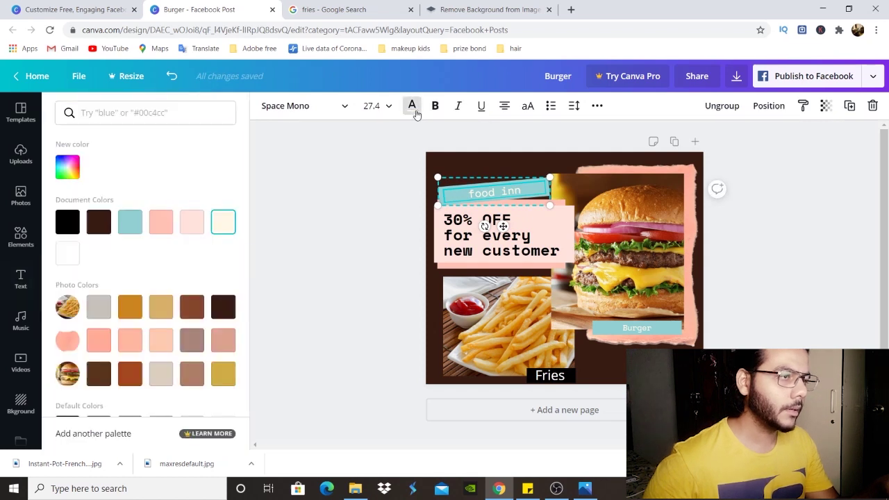
left_click(132, 222)
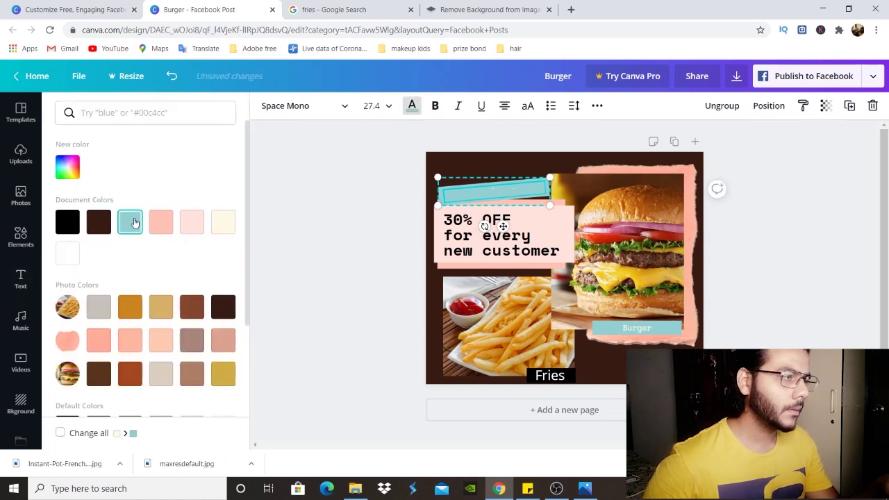
left_click(67, 221)
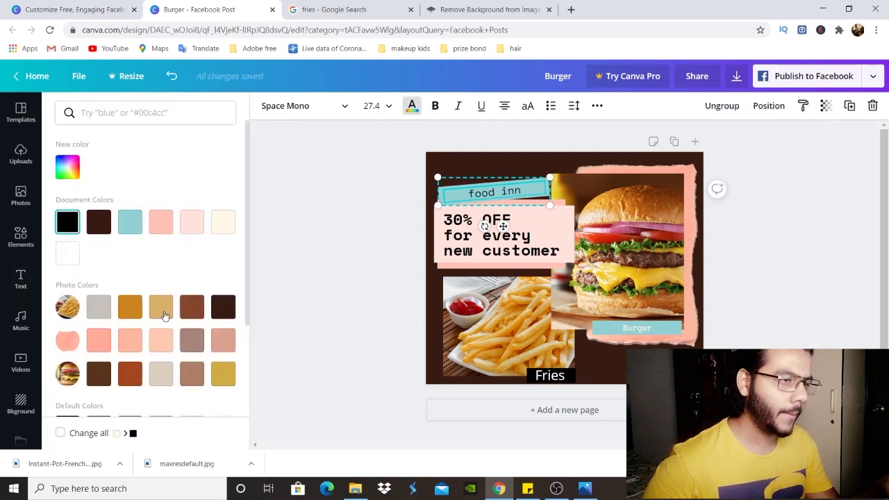
scroll(128, 305, "down", 1)
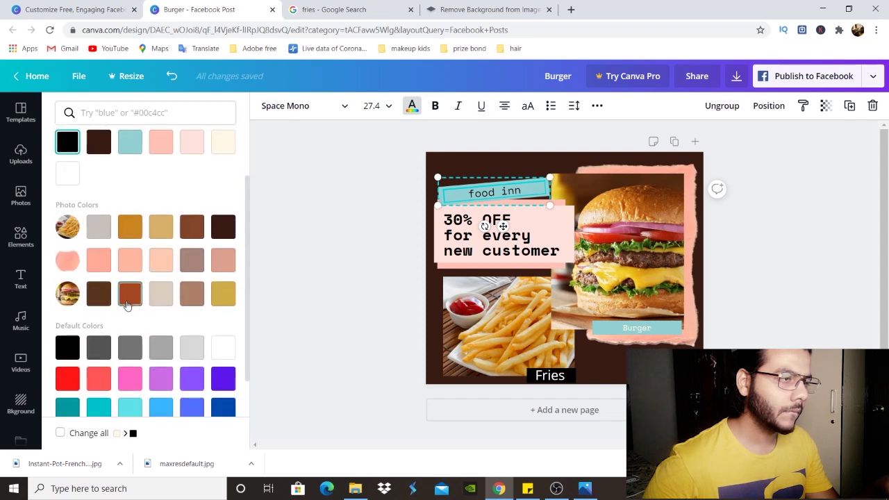
left_click(193, 301)
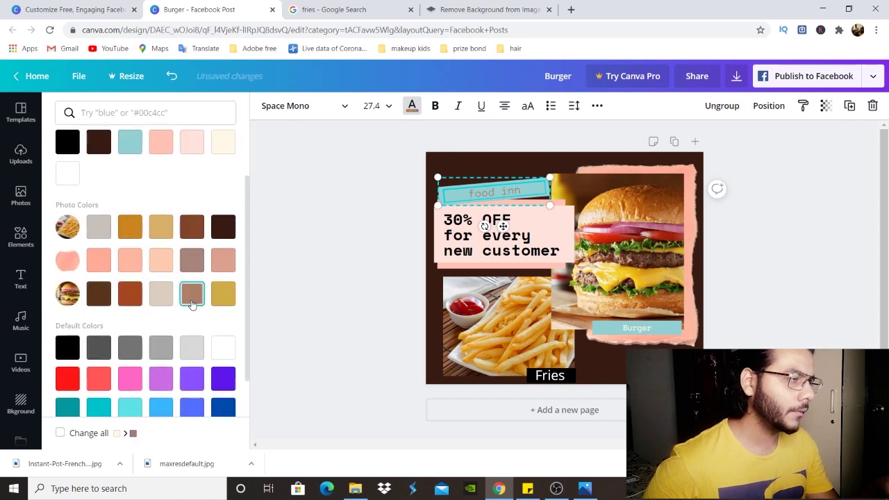
left_click(408, 243)
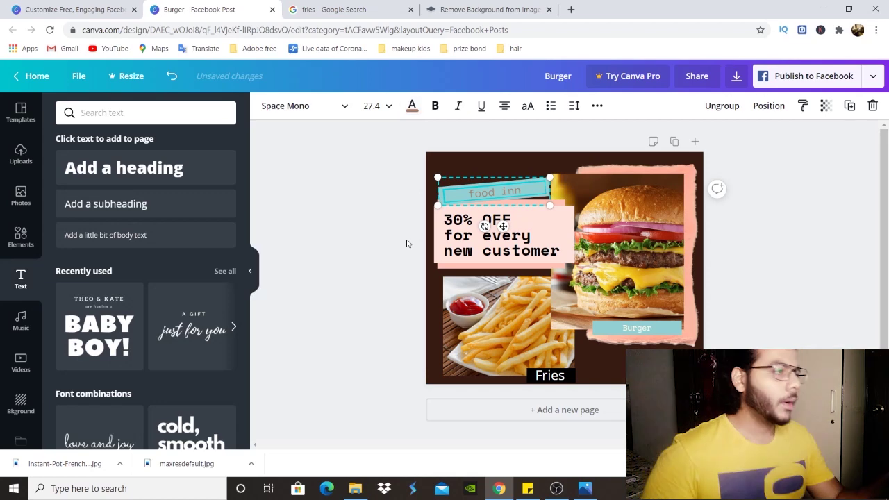
left_click(381, 230)
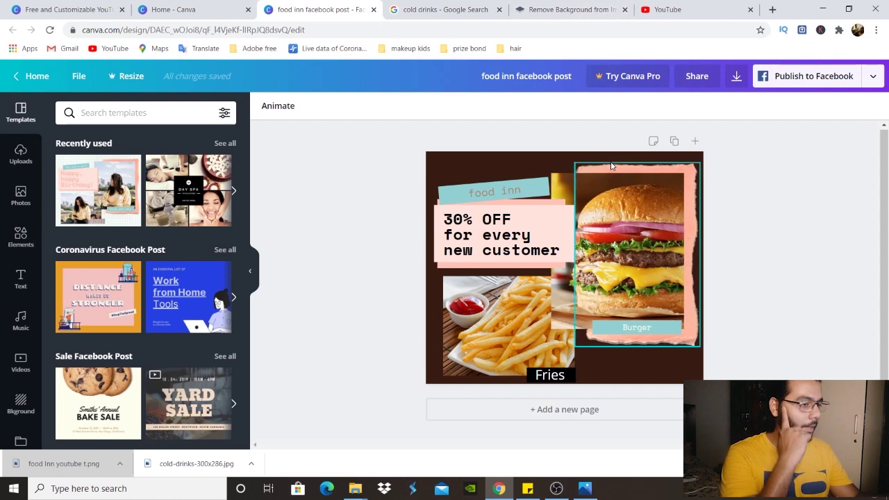
- Download the food inn facebook post as a PNG and dismiss the Canva Pro offer
left_click(737, 75)
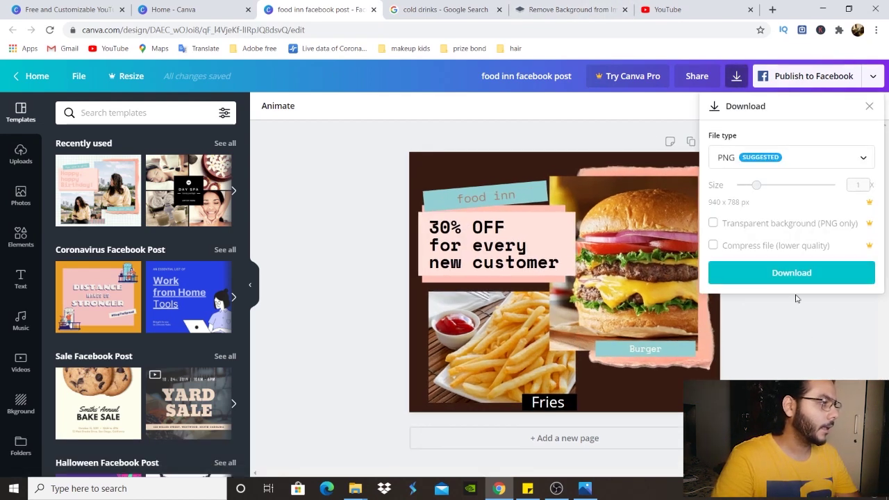
left_click(803, 275)
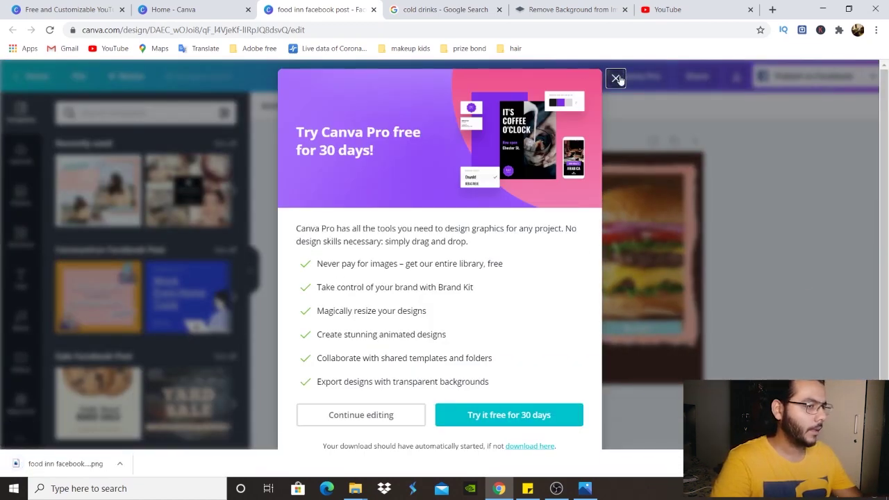
left_click(616, 79)
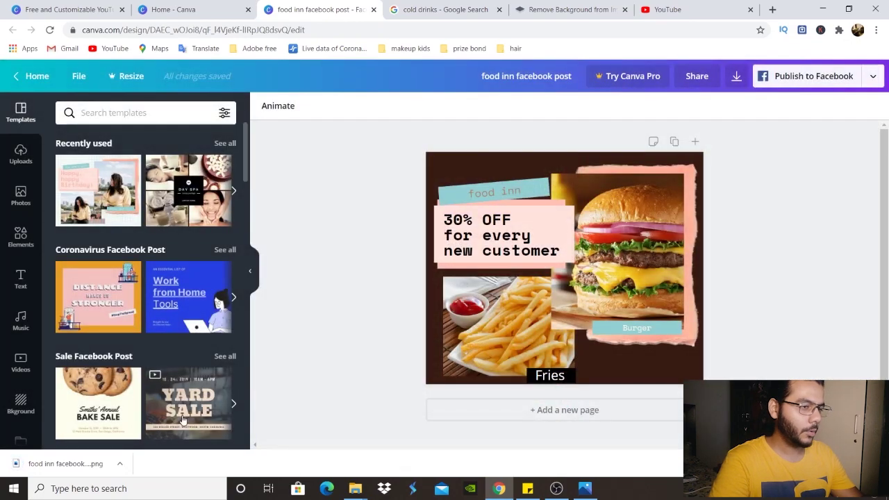
- Open the downloaded food inn facebook post image to check it, and close the viewer
left_click(89, 467)
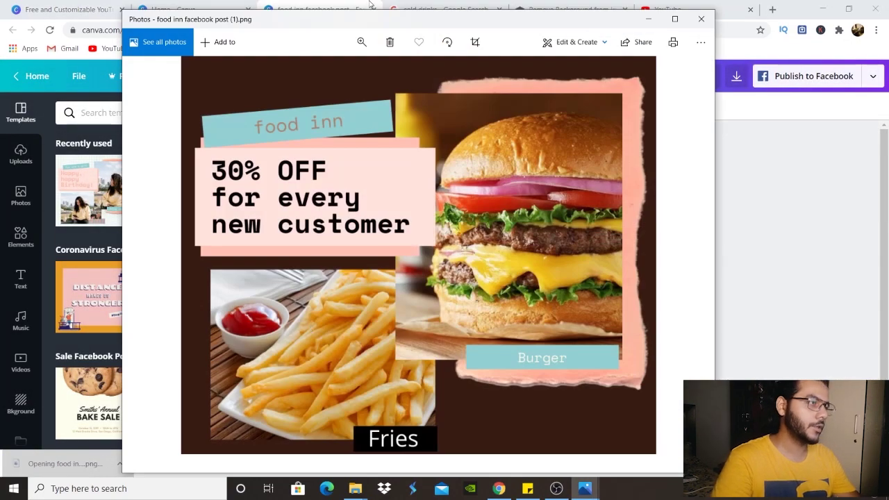
left_click_drag(366, 21, 388, 15)
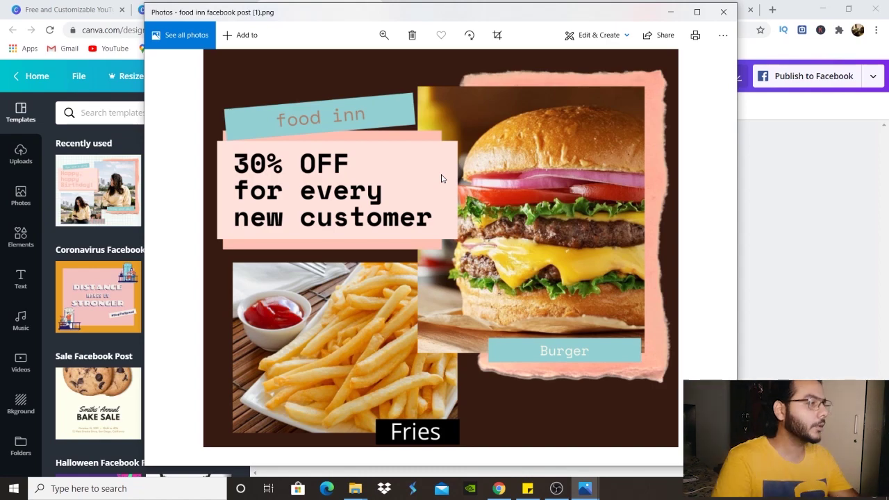
left_click(723, 12)
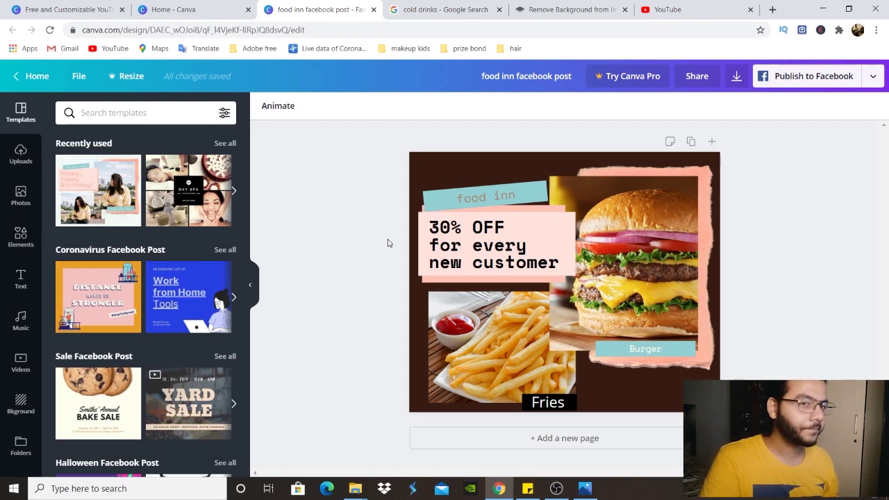
- Switch to YouTube, open the channel page behind the recommended DJI OSMO ACTION video to view its banner, and pause the featured video
left_click(695, 11)
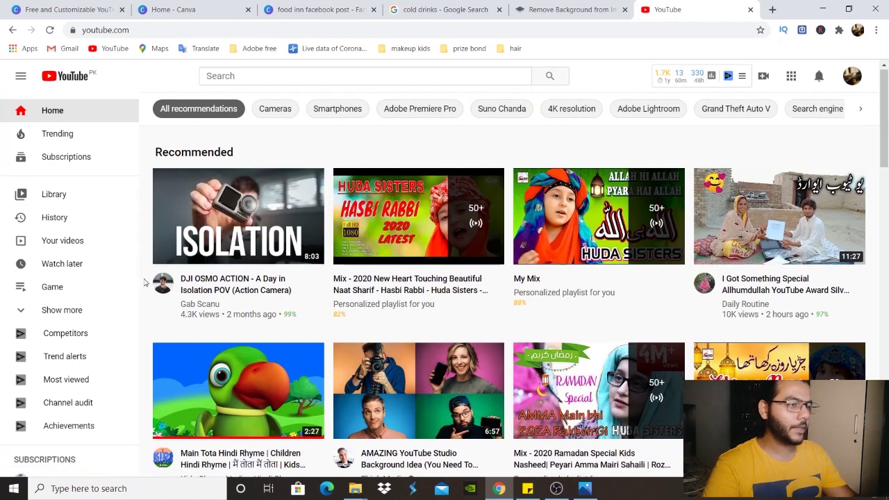
mouse_move(202, 244)
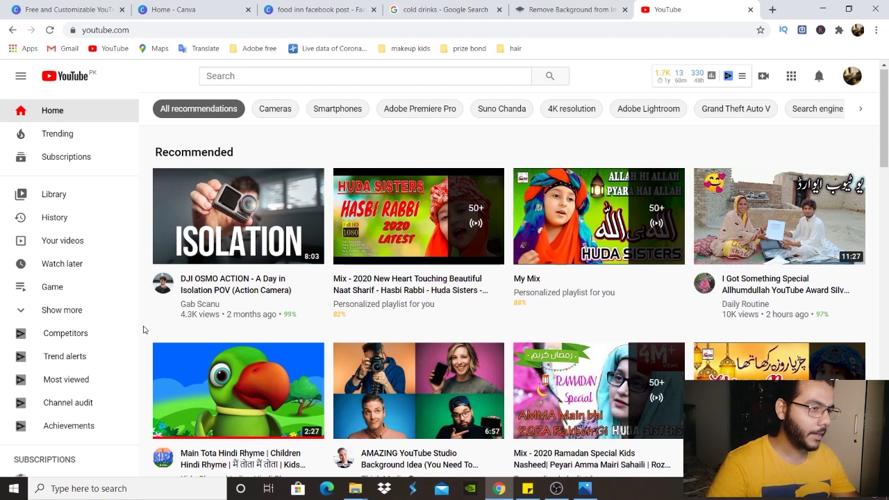
scroll(144, 330, "down", 1)
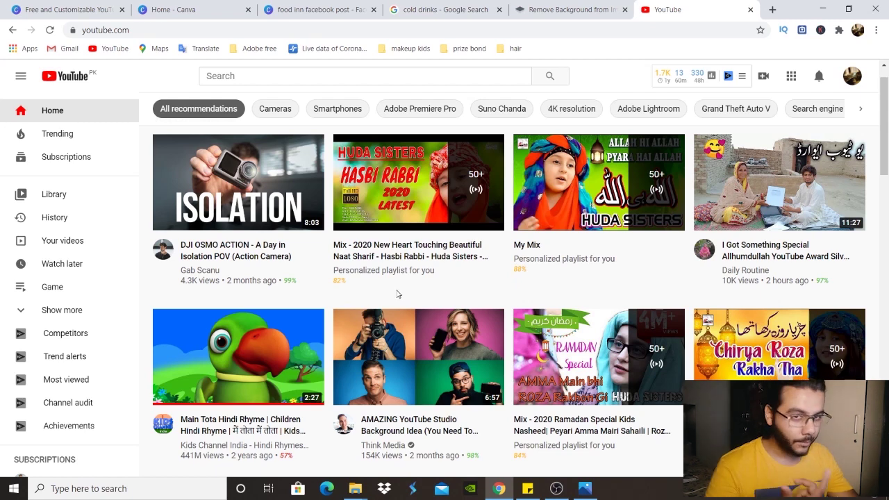
mouse_move(205, 276)
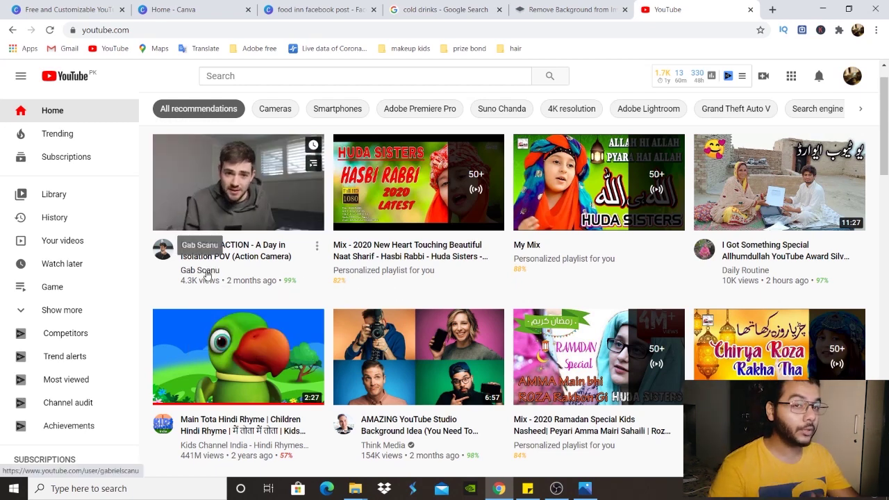
left_click(206, 276)
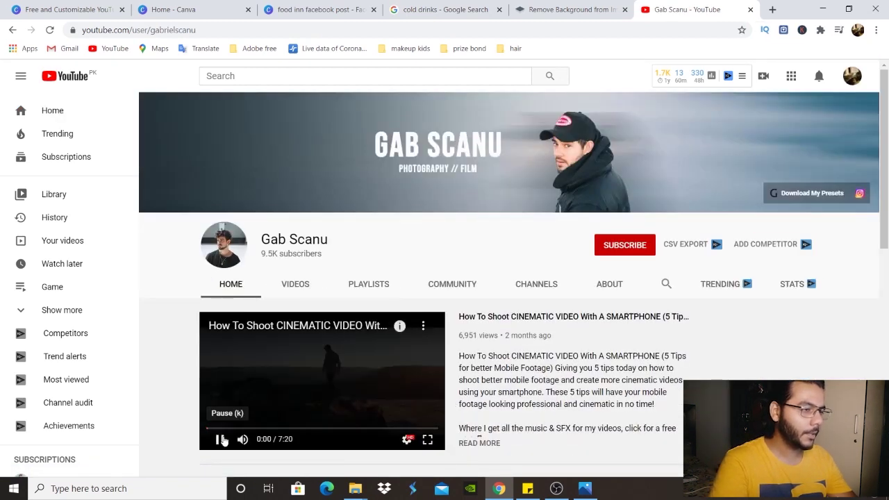
left_click(220, 439)
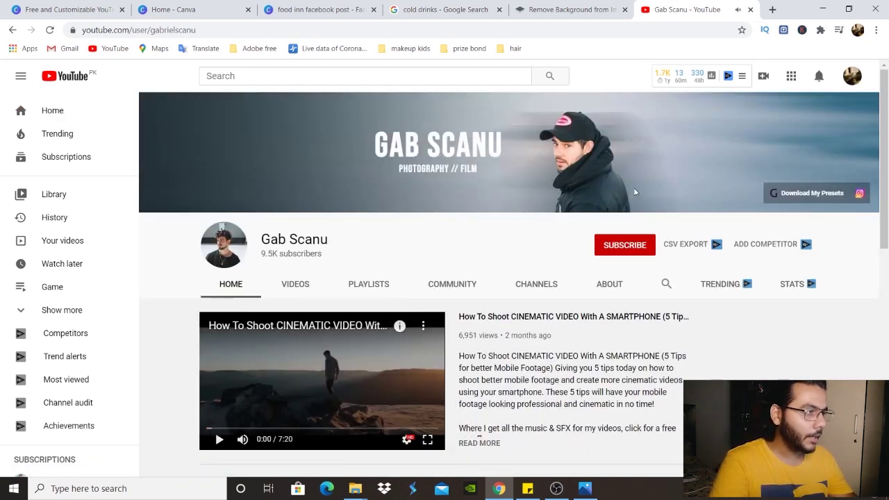
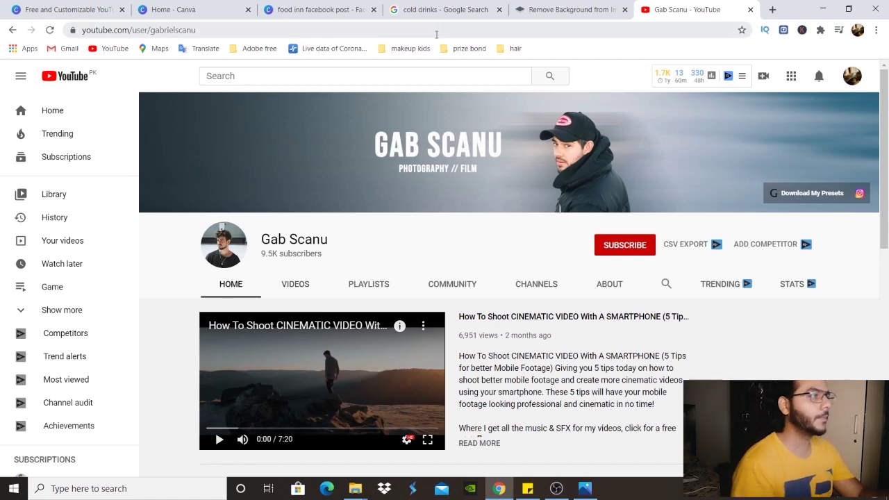
- Switch to the Canva home page, search for "youtube", and start a blank YouTube Channel Art design
left_click(212, 5)
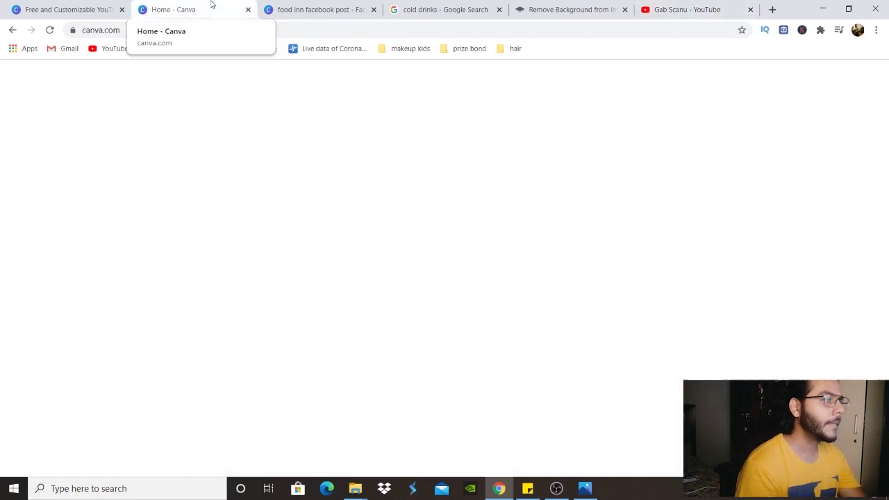
left_click(566, 80)
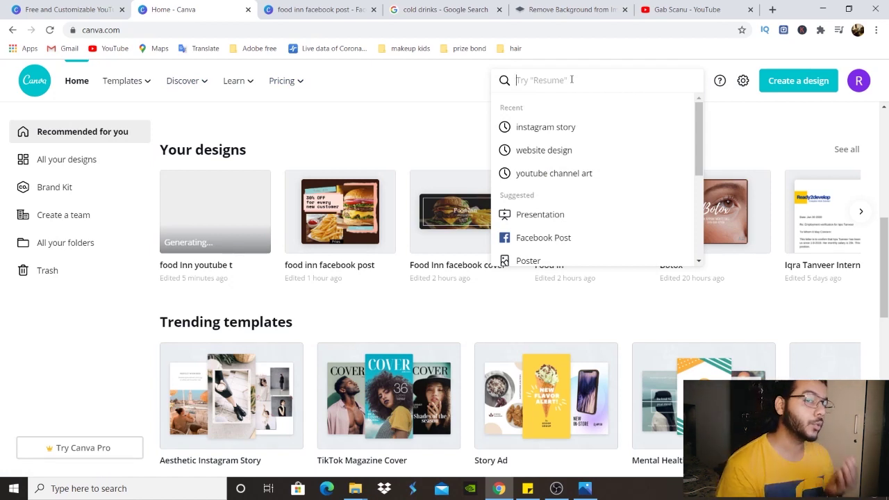
type("yo")
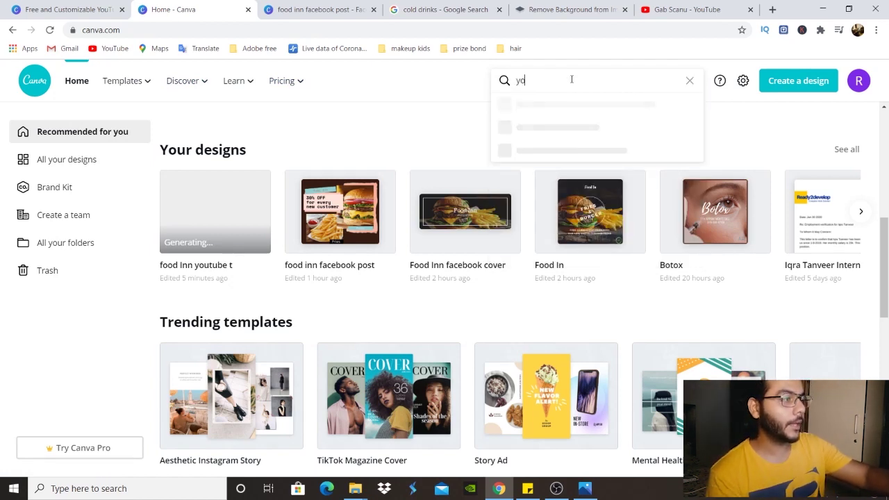
type("utube")
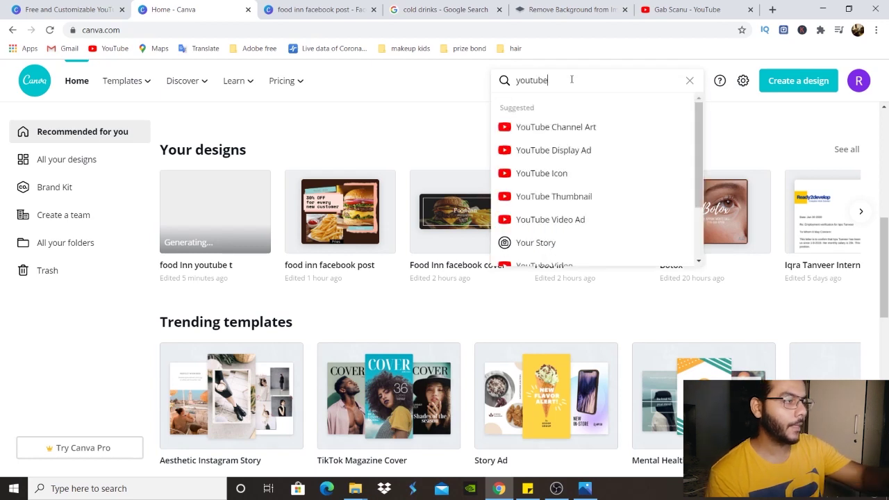
scroll(588, 198, "down", 1)
scroll(589, 201, "up", 1)
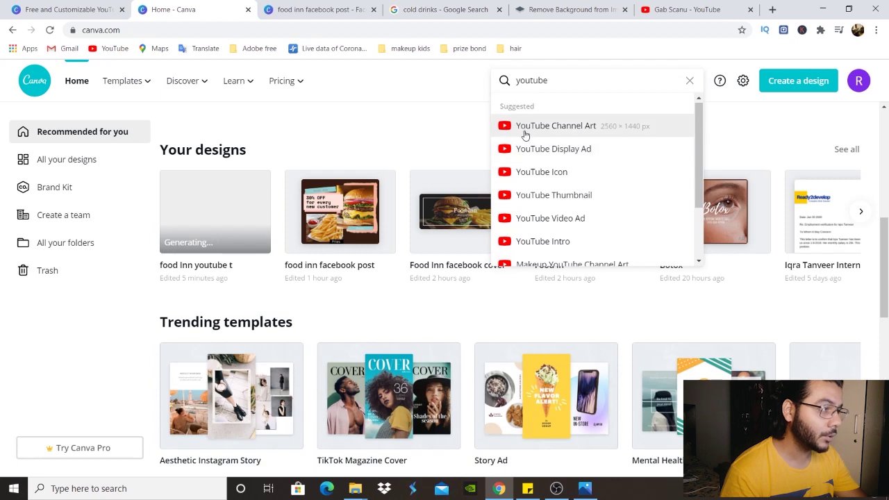
left_click(559, 131)
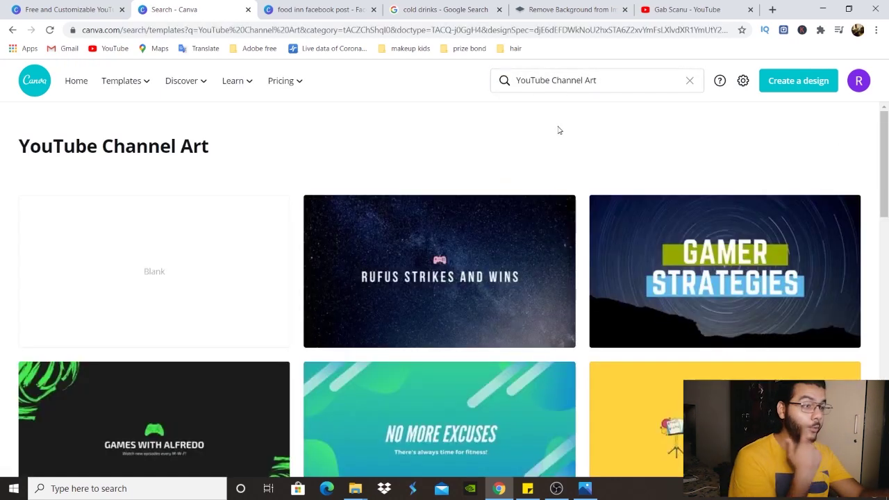
scroll(193, 181, "down", 2)
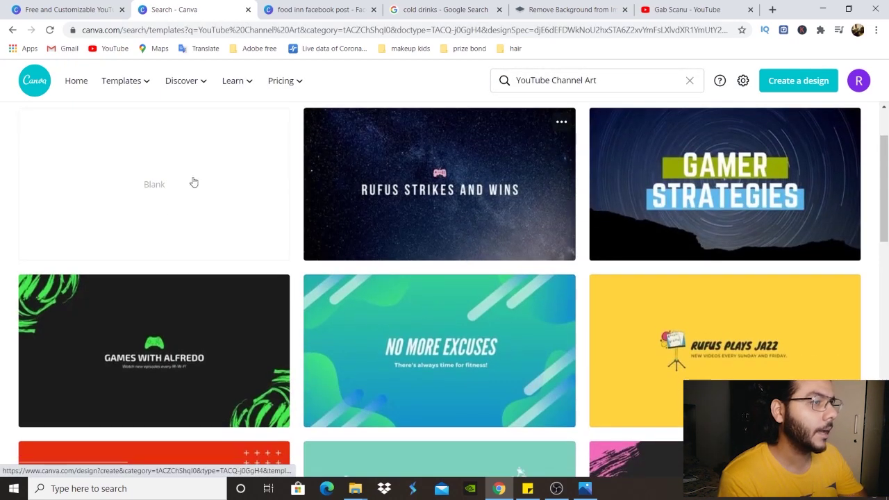
left_click(128, 162)
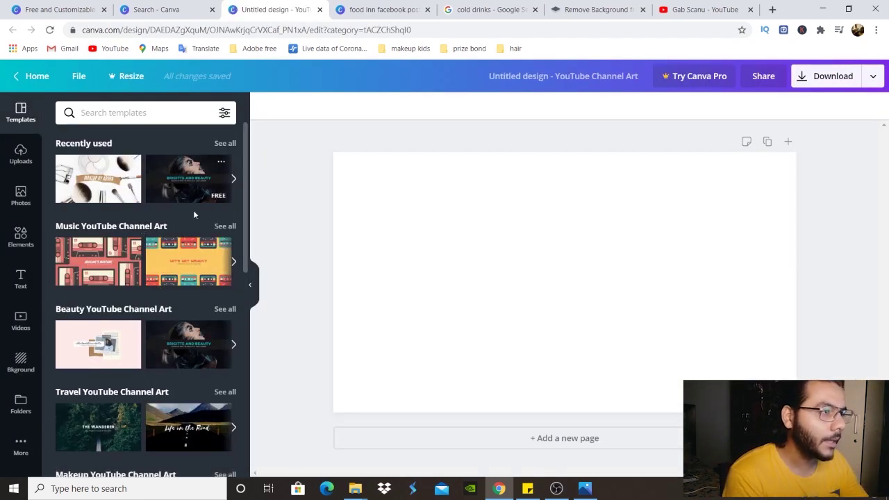
- Browse the channel art templates and apply the Travel template "The Wanderer" to the blank page
scroll(103, 305, "down", 1)
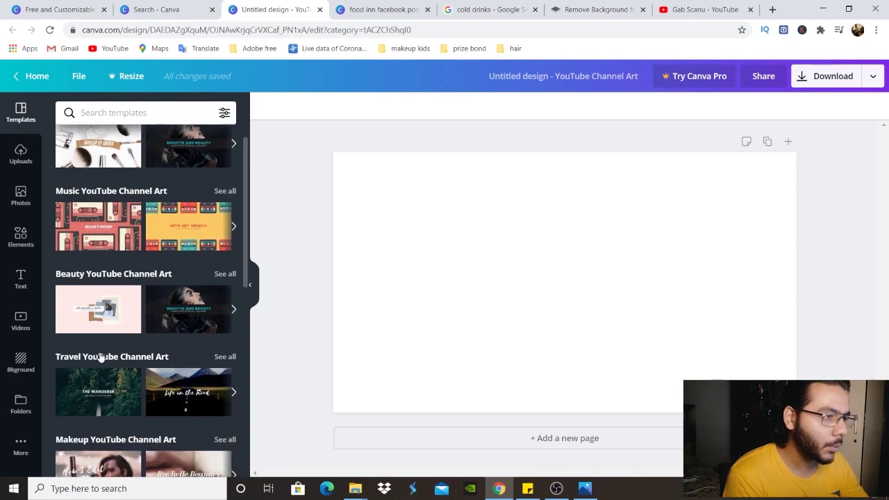
scroll(101, 356, "down", 1)
scroll(100, 356, "up", 2)
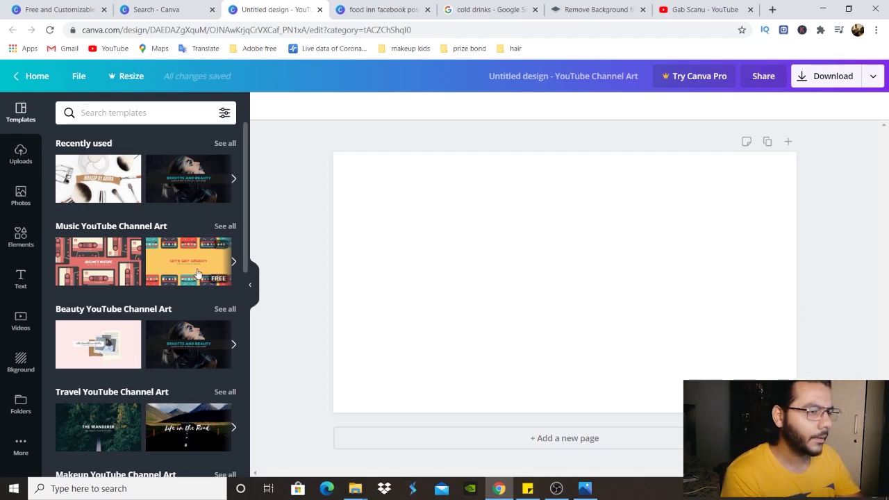
scroll(198, 274, "down", 3)
scroll(181, 267, "down", 2)
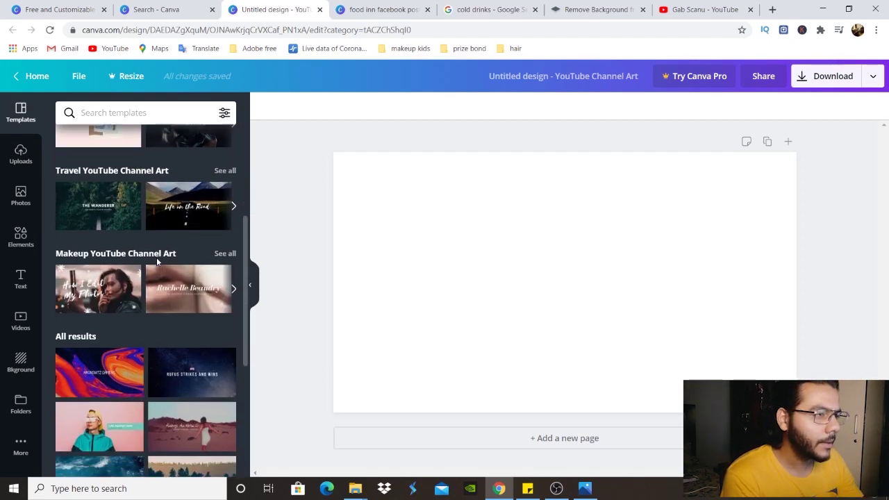
scroll(156, 257, "up", 3)
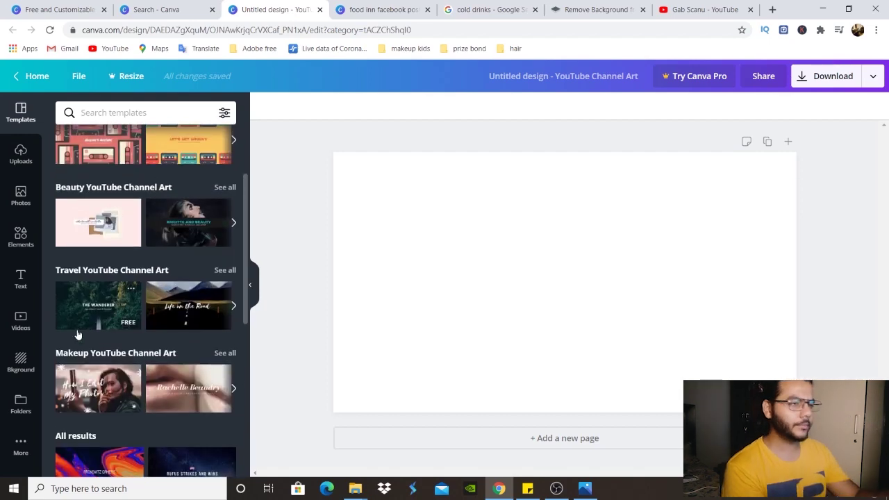
left_click(92, 315)
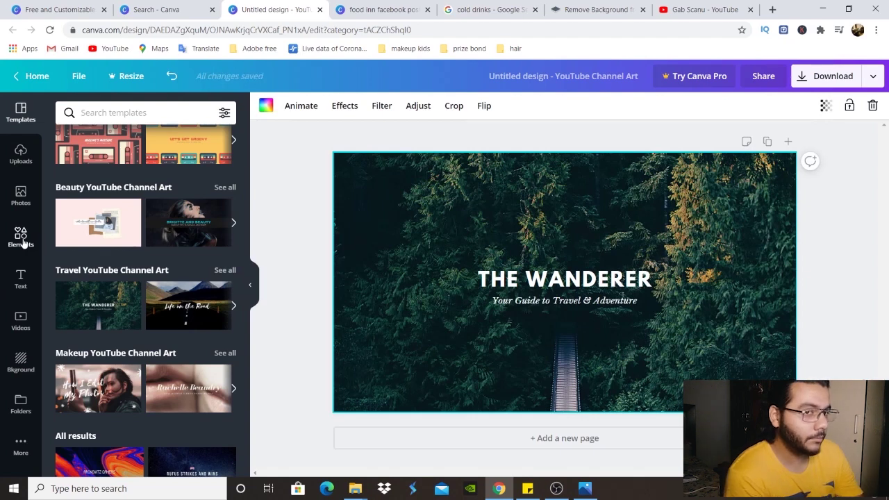
- Replace the forest background with the uploaded burger-and-fries photo on dark wood and change the title to "FOOD INN"
left_click(21, 169)
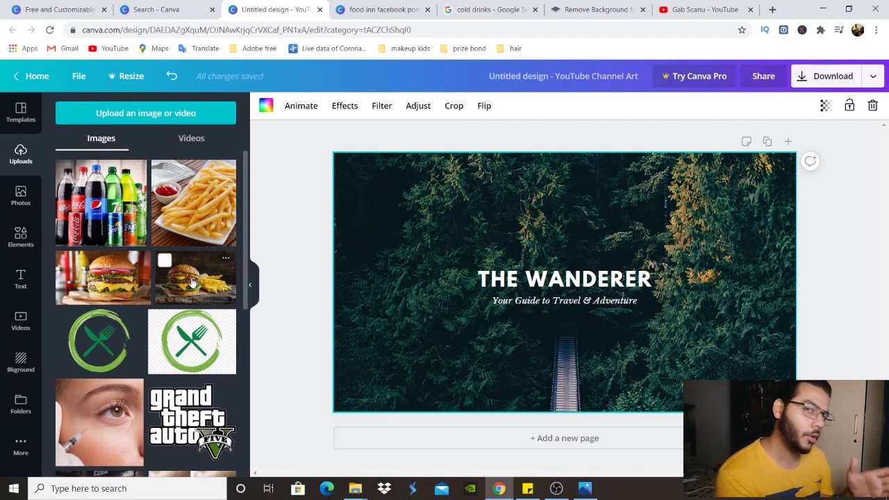
left_click_drag(193, 282, 365, 164)
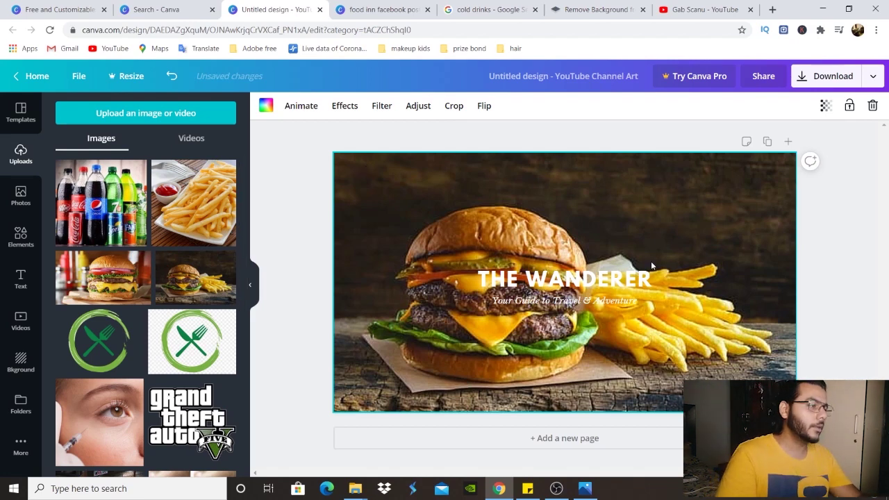
double_click(572, 282)
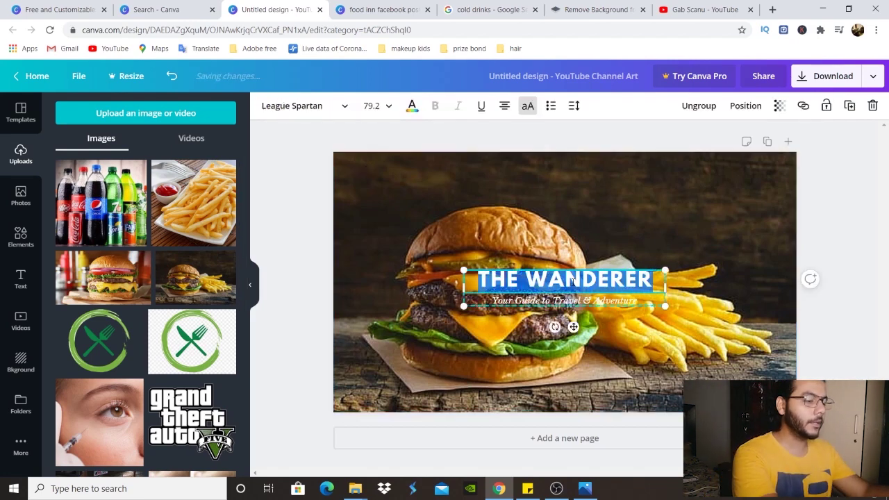
key("BackSpace")
type("FOOD INN")
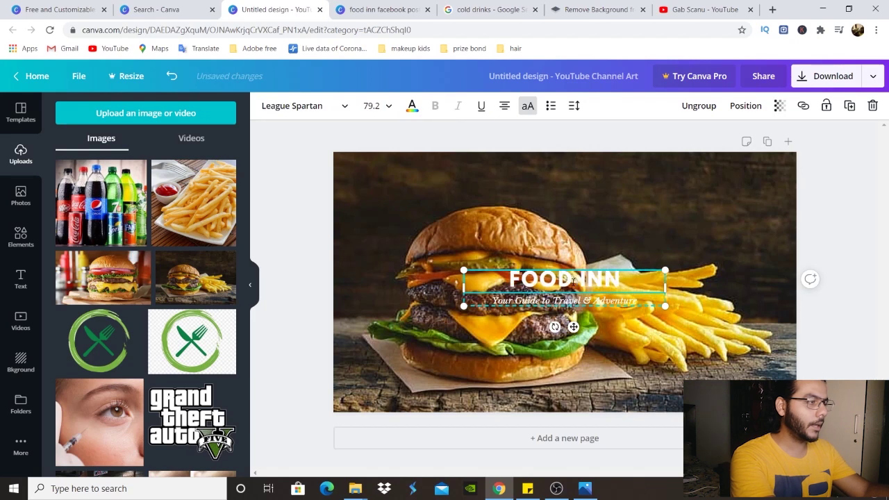
- Replace the subtitle beneath the FOOD INN title with "Burger & Gries"
double_click(560, 300)
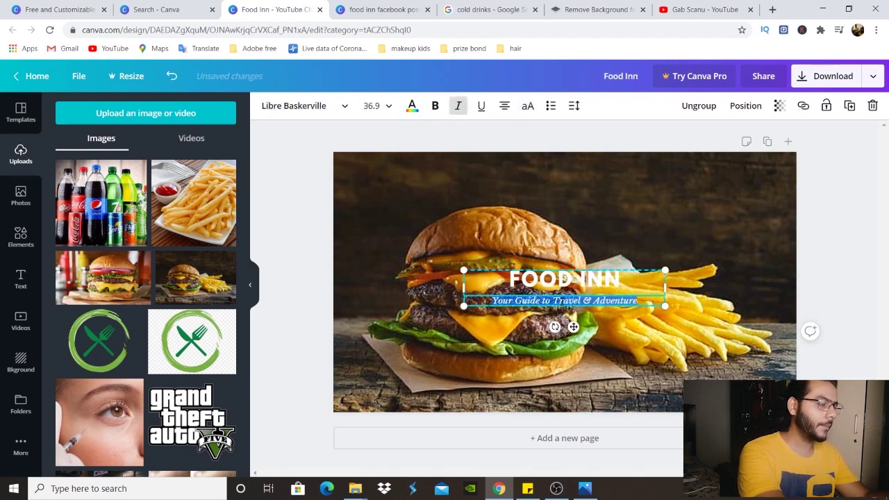
type("Buy")
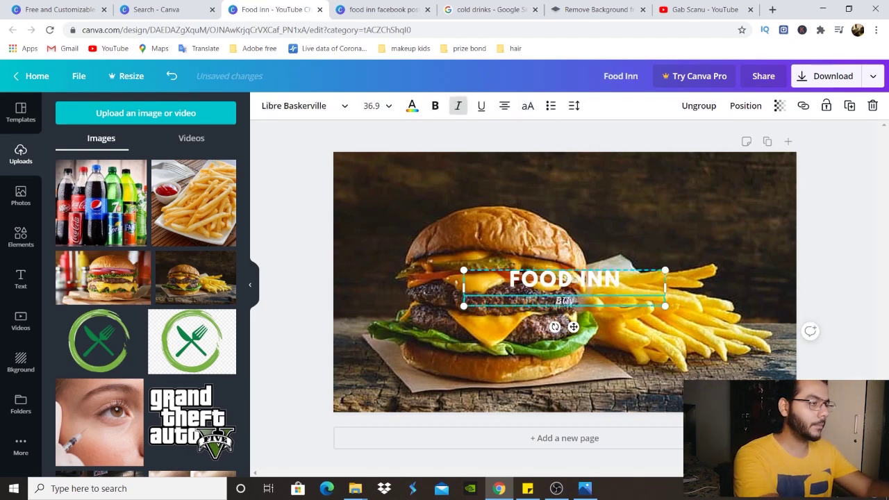
key("BackSpace")
type("rger")
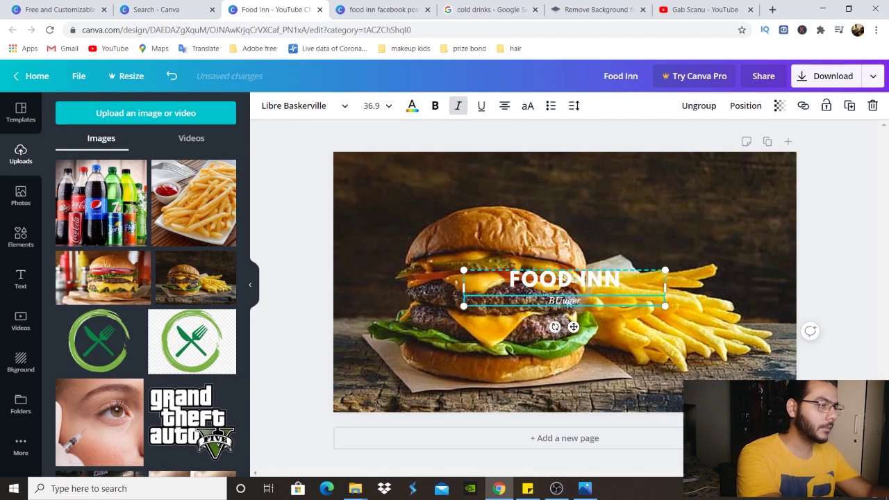
key("BackSpace")
key("BackSpace")
key("BackSpace")
key("BackSpace")
key("BackSpace")
key("BackSpace")
type("Burger")
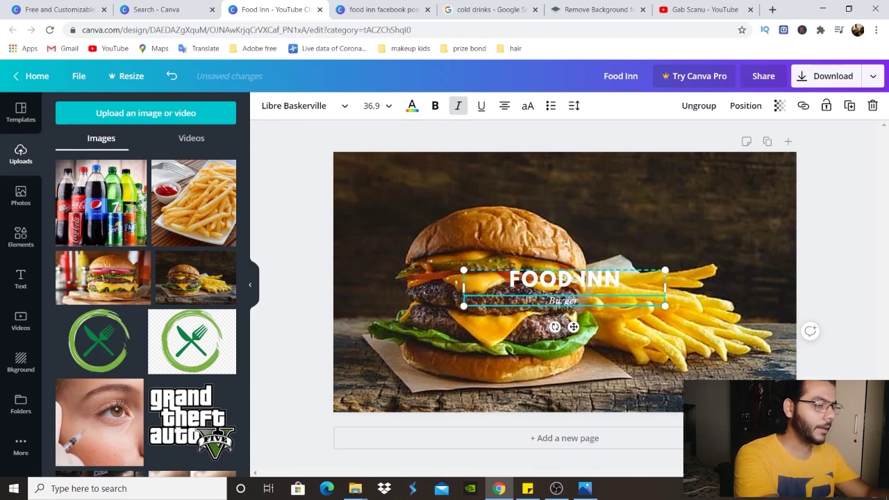
type(" & Gries")
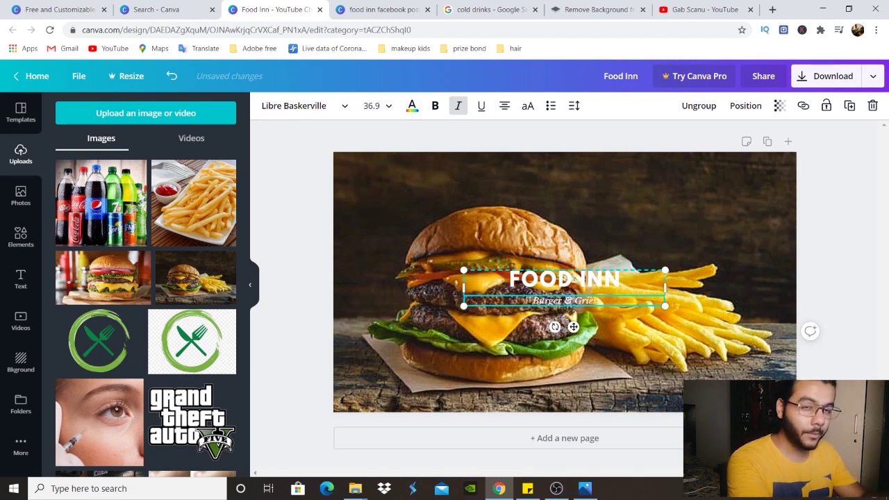
left_click(318, 228)
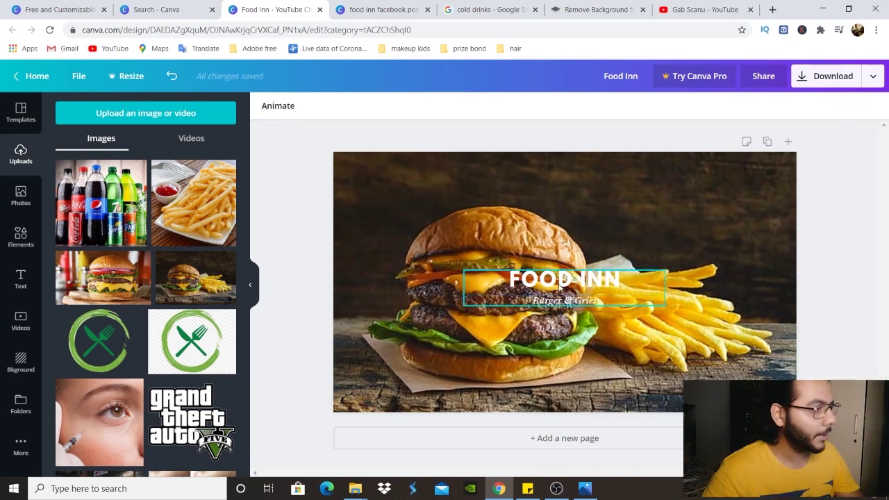
- Move the title and subtitle group slightly up on the banner and ungroup it
left_click(560, 287)
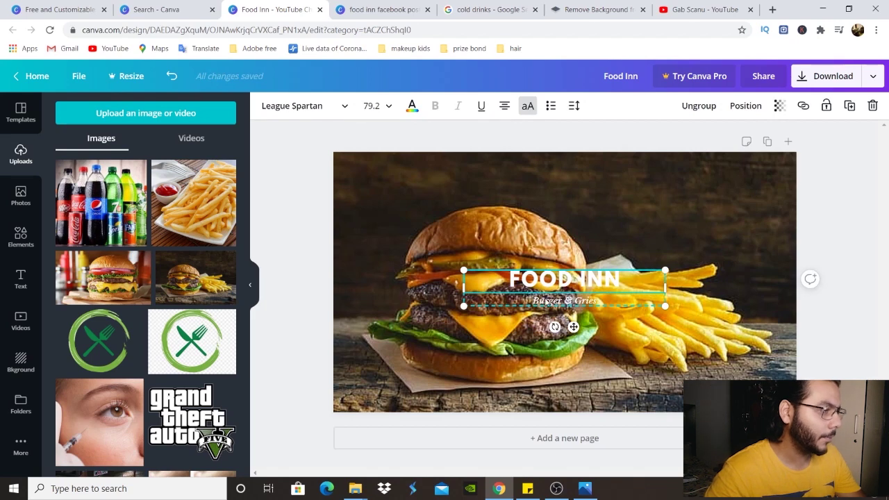
left_click(549, 300)
mouse_move(548, 287)
left_mouse_down()
mouse_move(521, 280)
mouse_move(518, 297)
mouse_move(549, 292)
mouse_move(550, 278)
left_mouse_up()
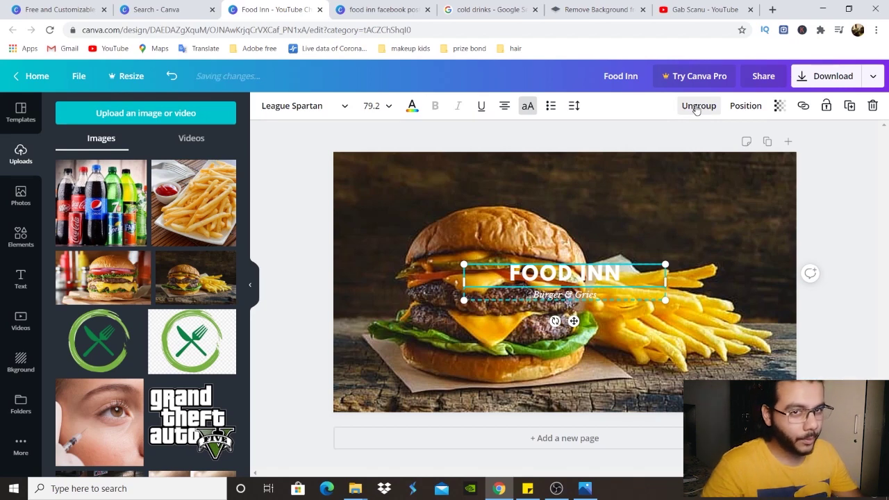
left_click(697, 107)
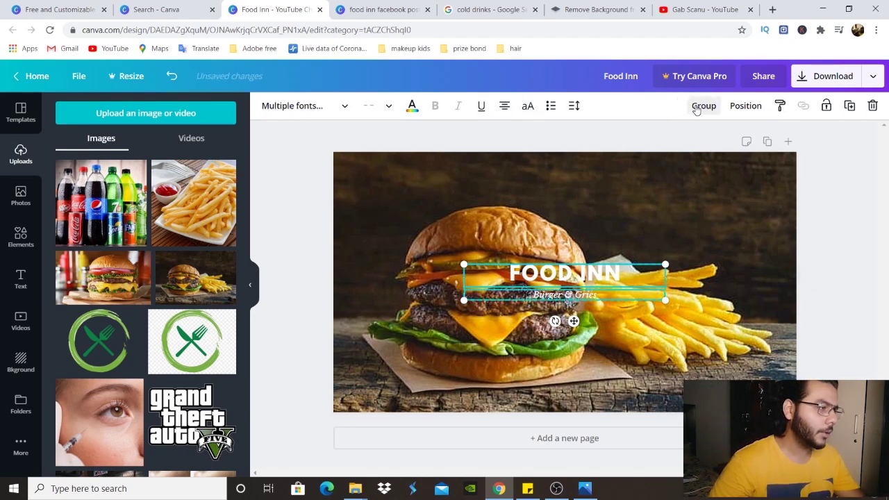
left_click(828, 169)
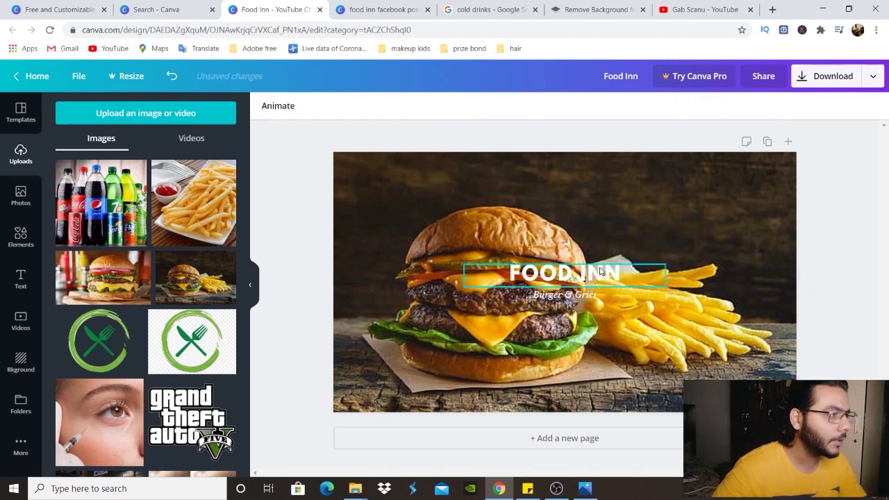
- Shift the FOOD INN title and its subtitle slightly left, bringing the subtitle a little closer beneath the title
left_click(600, 272)
left_click(591, 298)
left_click_drag(591, 299, 568, 276)
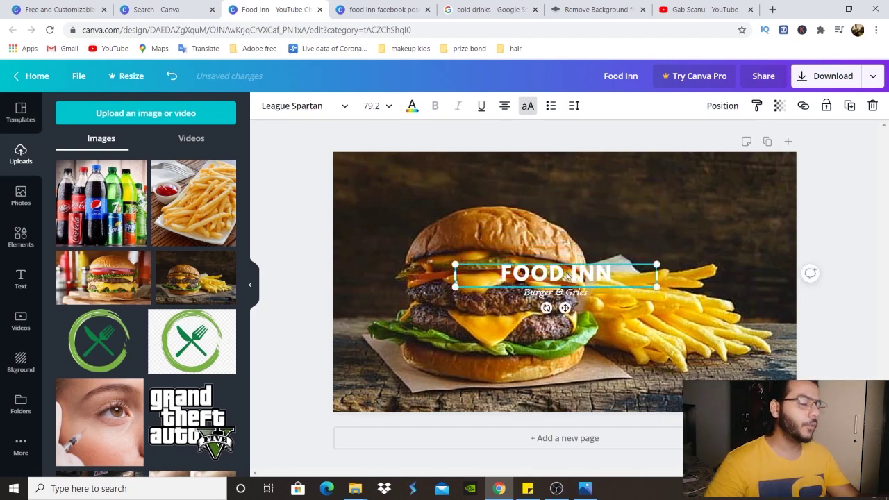
left_click(846, 241)
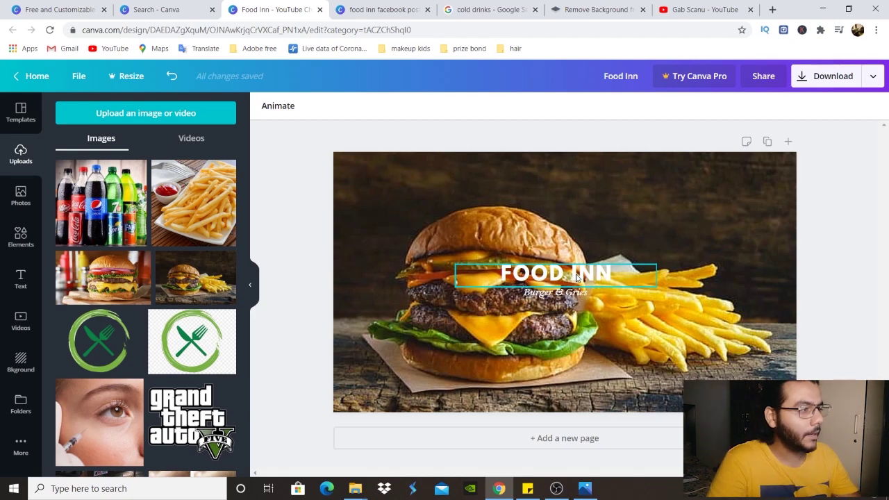
left_click(576, 278)
left_click_drag(575, 278, 569, 276)
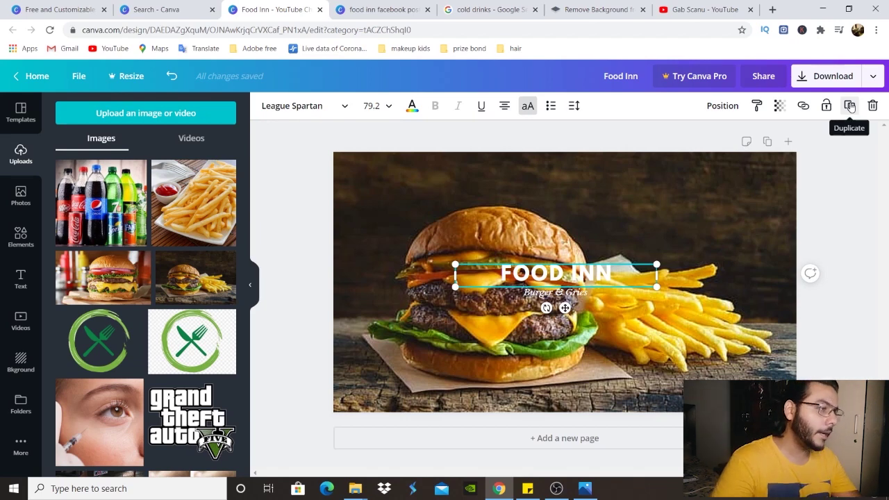
- Duplicate the FOOD INN title and colour the copy black
left_click(851, 106)
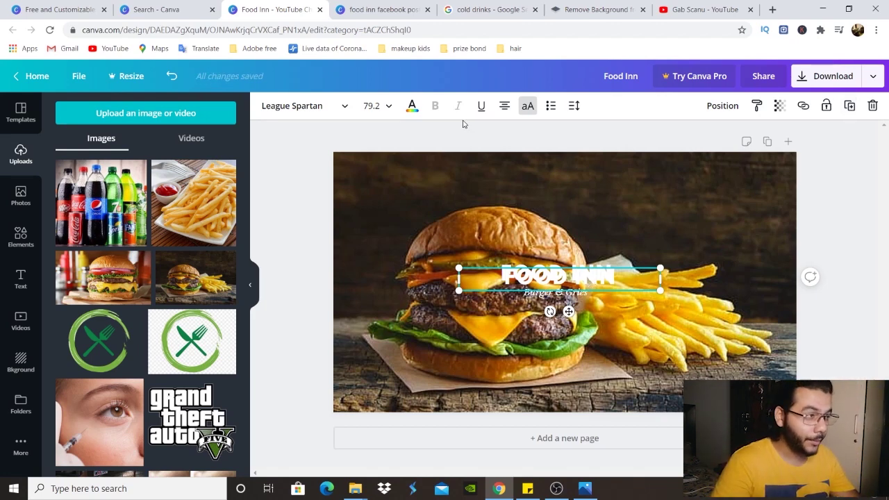
left_click(412, 107)
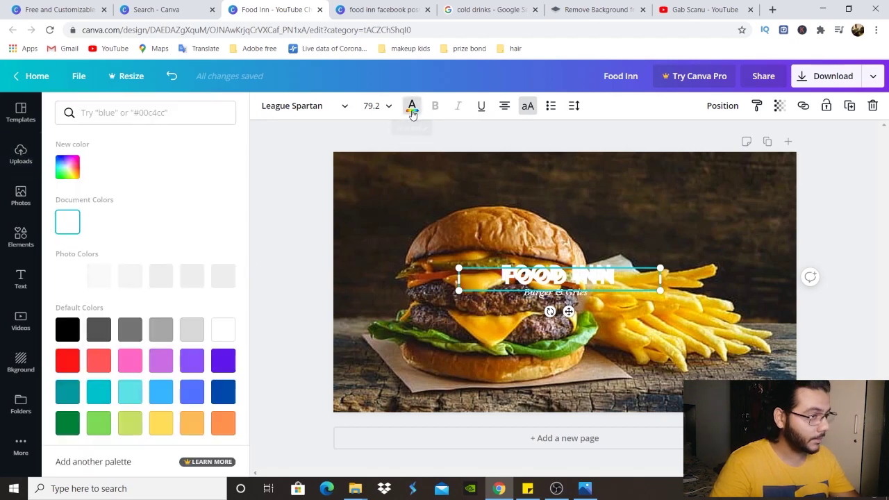
left_click(62, 333)
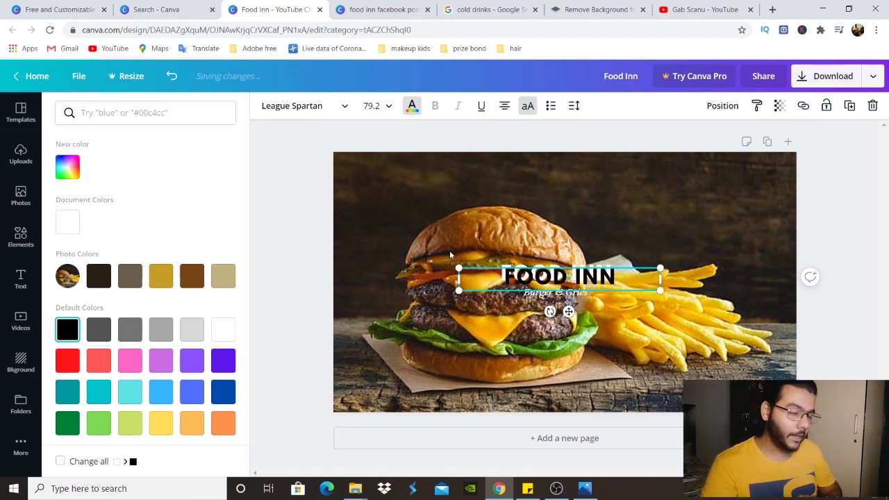
- Send the black title copy behind the white title and offset it slightly down and right as a drop shadow
left_click(723, 107)
left_click(689, 142)
left_click(689, 142)
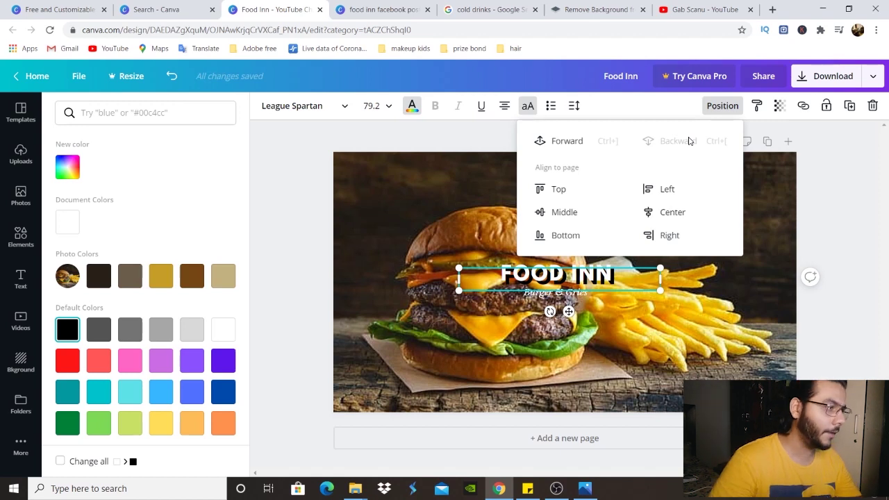
left_click(719, 116)
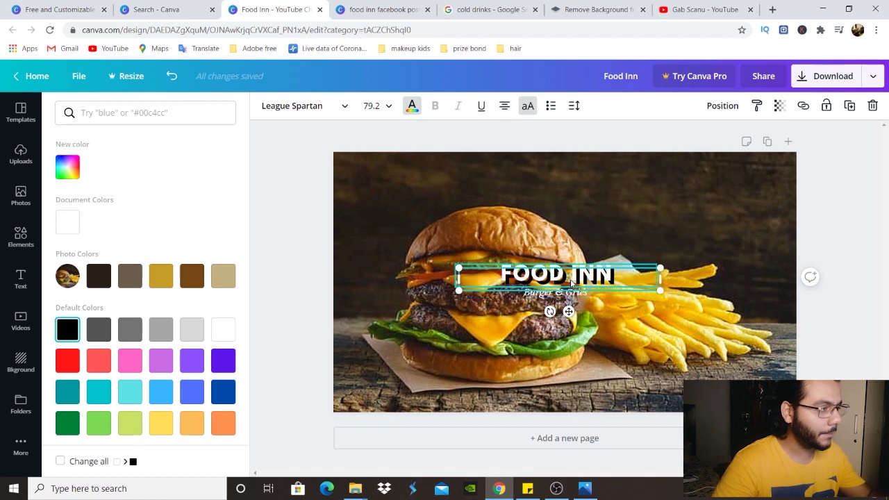
left_click_drag(571, 282, 570, 281)
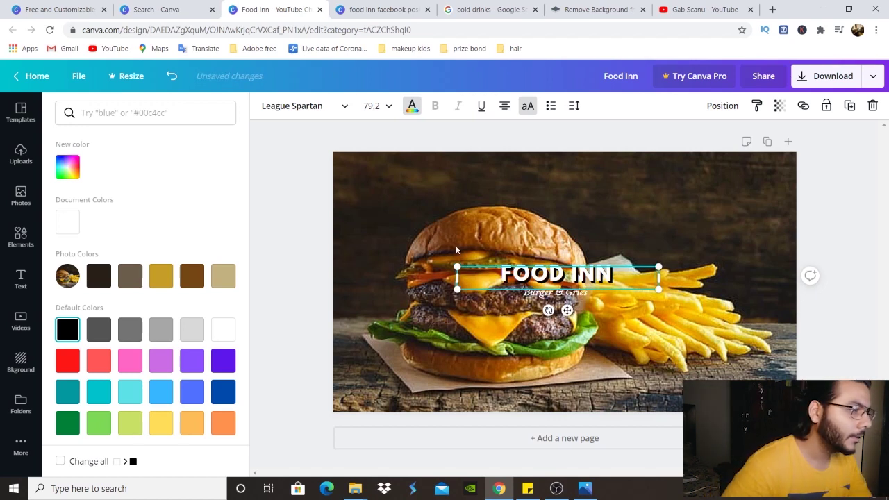
left_click(276, 176)
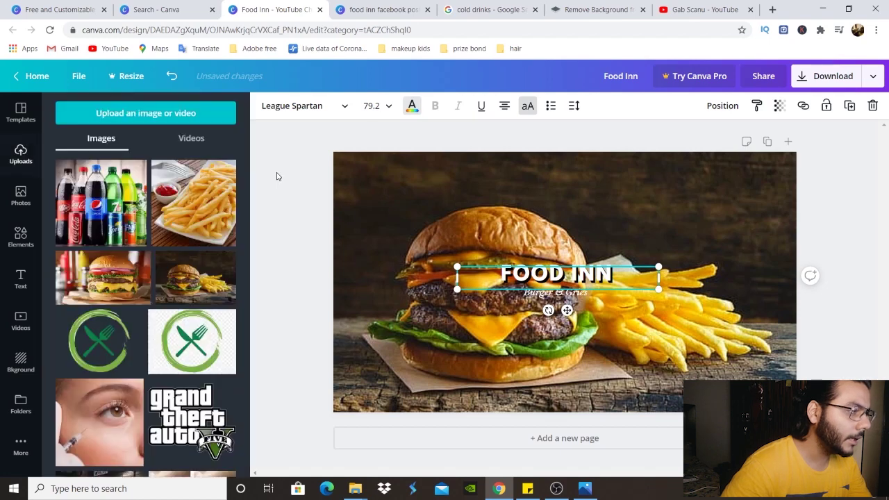
left_click(371, 130)
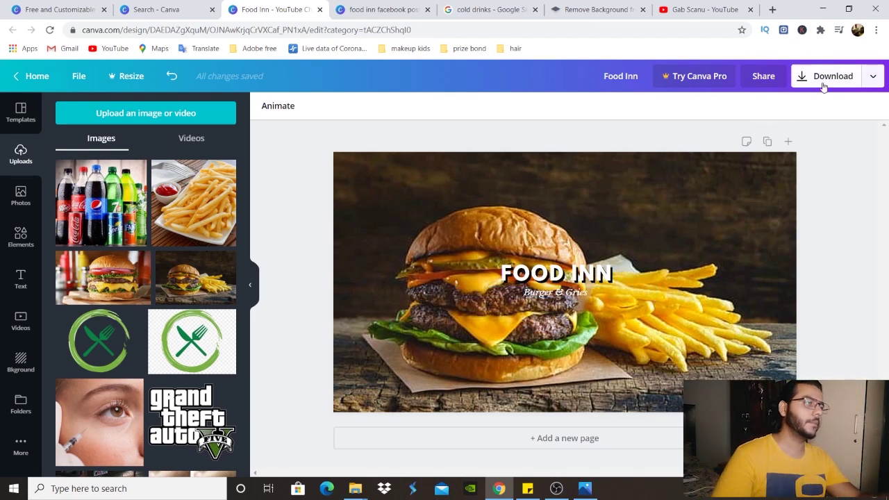
- Rename the design "Food Inn youtube channel art" and download it as a PNG
left_click(639, 80)
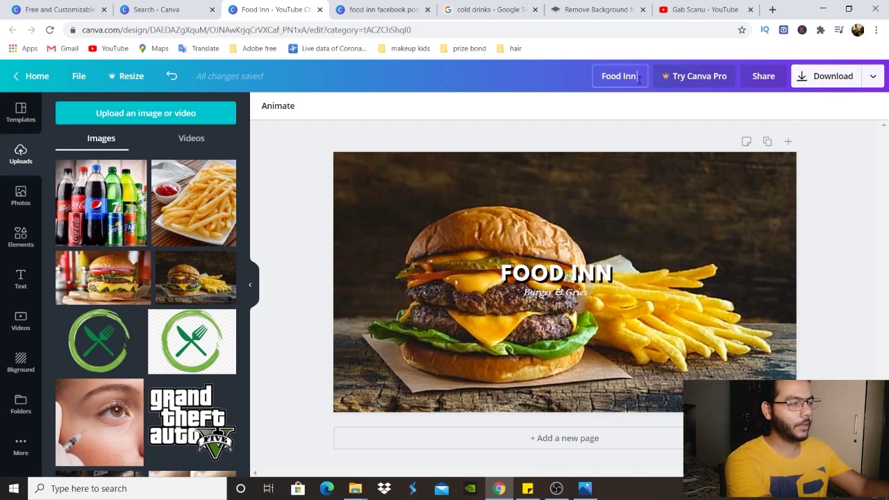
type("youtube")
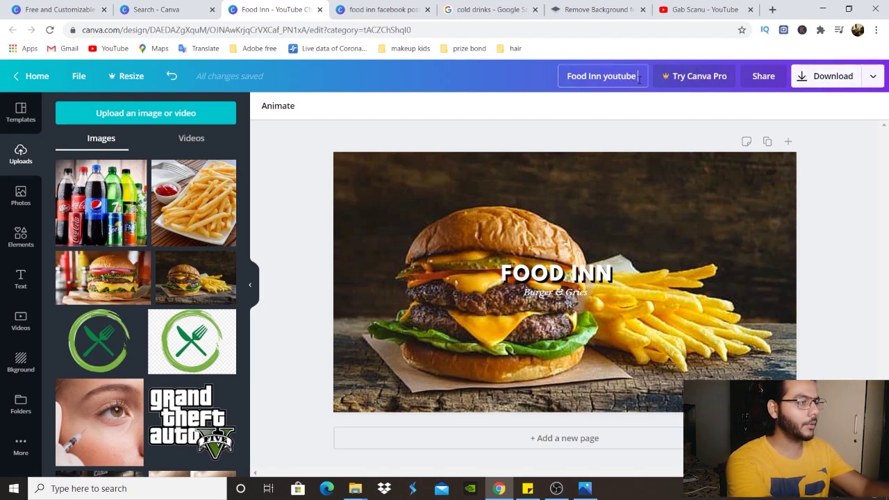
type(" channel art")
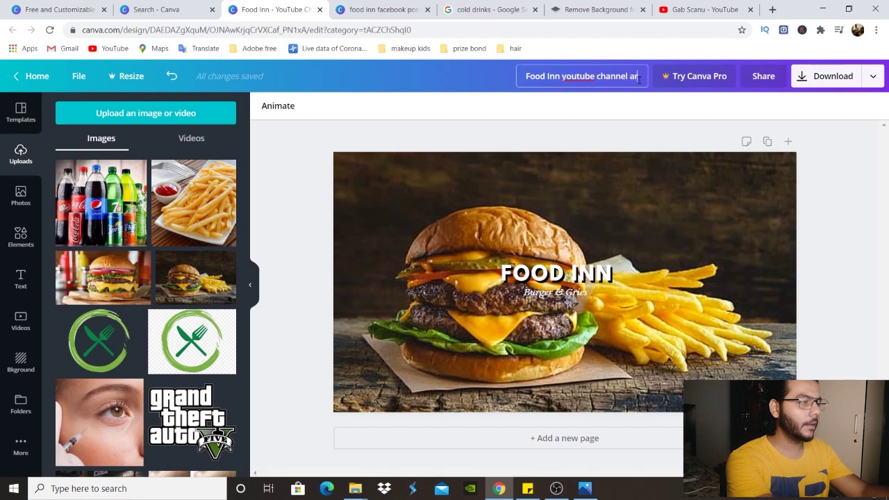
left_click(833, 76)
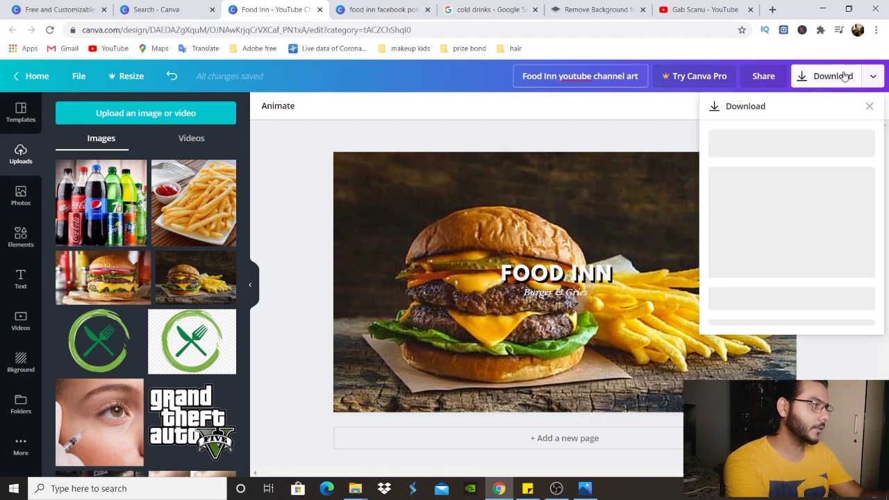
left_click(793, 273)
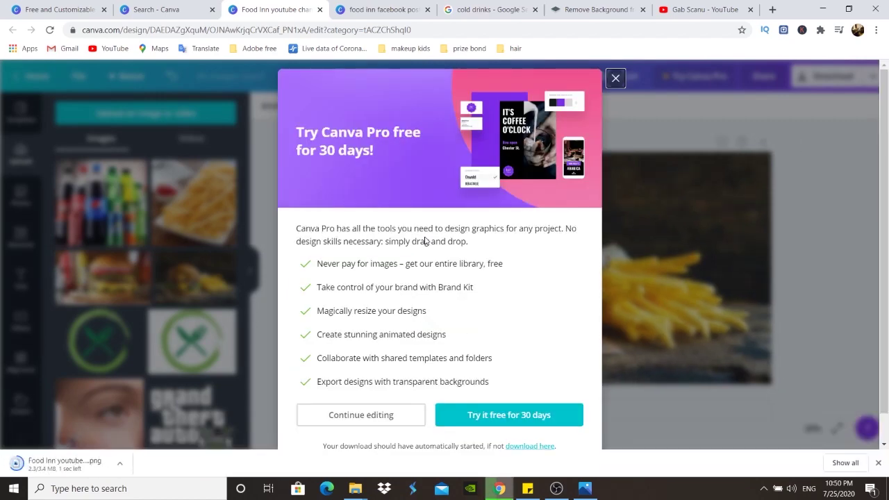
- View the downloaded channel art image, then close the image viewer and the Canva Pro offer
left_click(64, 467)
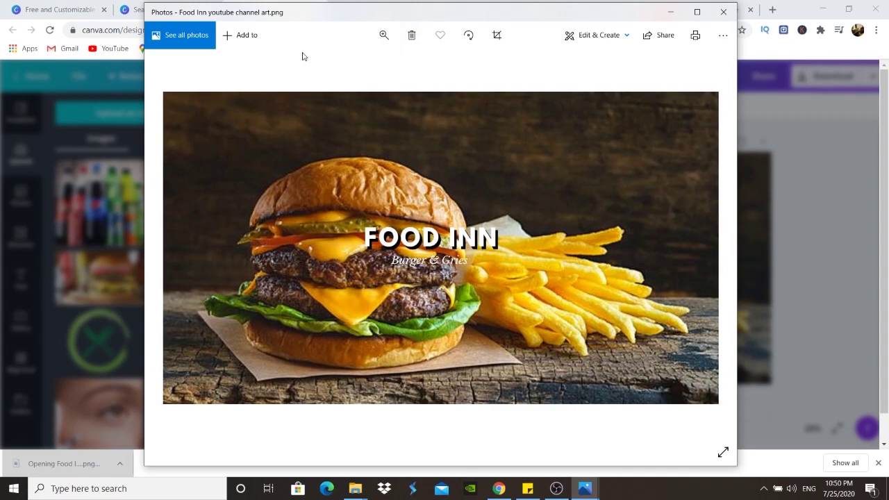
left_click_drag(306, 22, 332, 62)
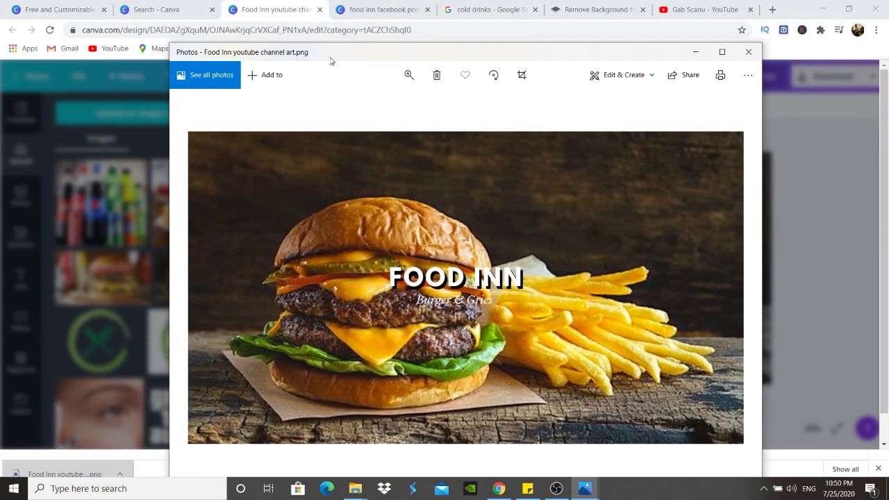
left_click(748, 51)
left_click(611, 82)
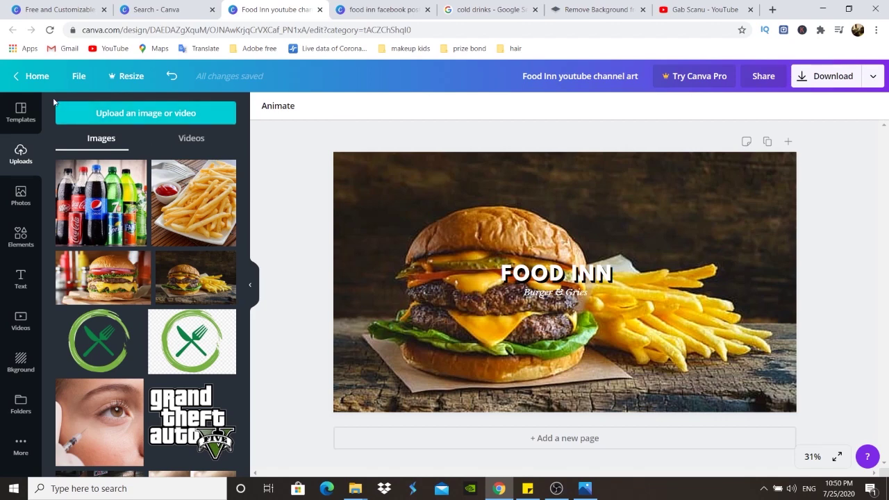
- Close the channel art design and template search pages, and open the canva.com home page
left_click(319, 9)
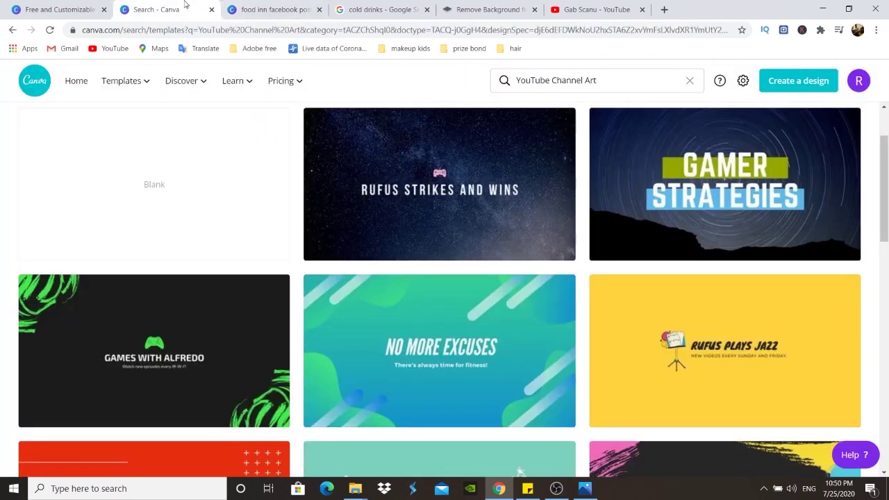
left_click(212, 9)
left_click(64, 9)
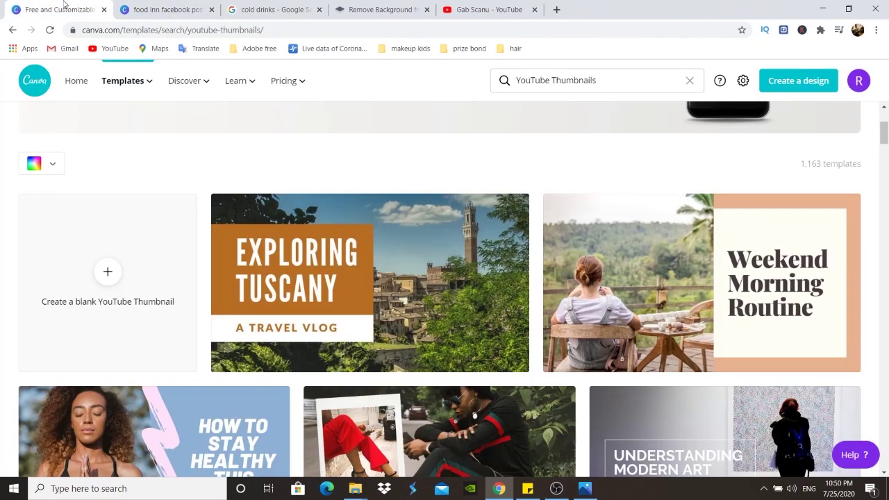
left_click(156, 31)
type("canva.com")
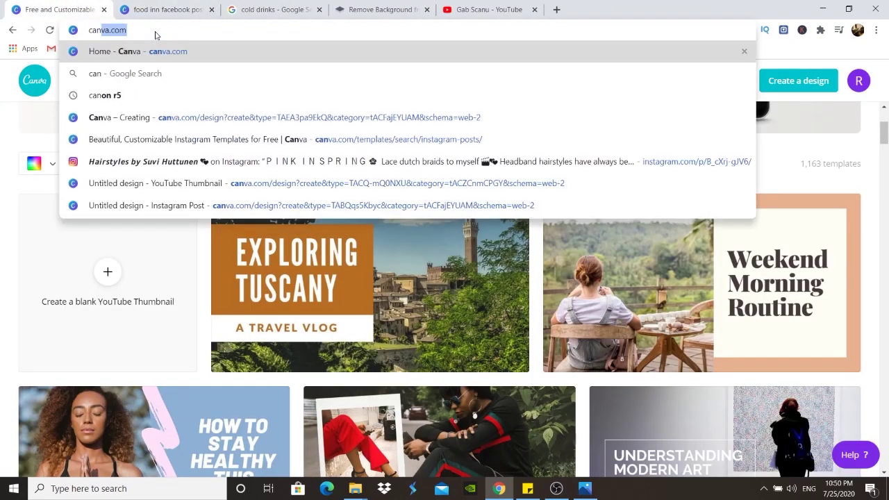
key("Return")
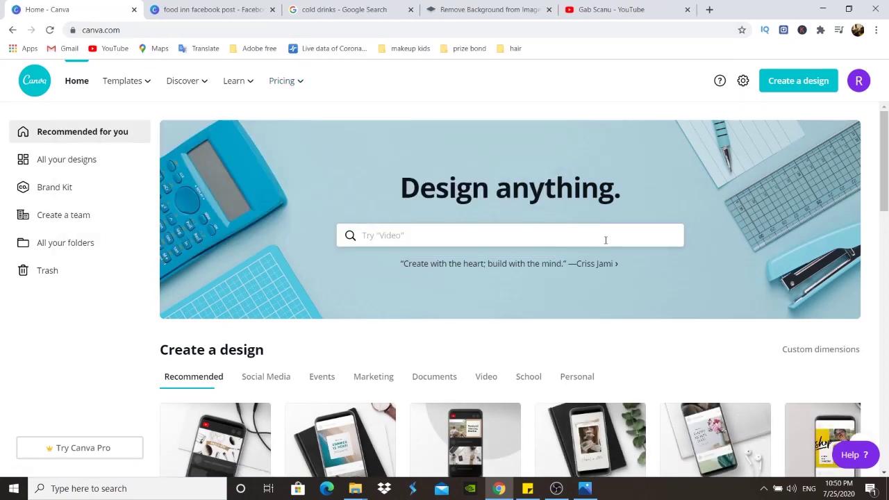
- Search the design types for "youtube", choose YouTube Thumbnail and start a blank design
left_click(605, 240)
type("youtube")
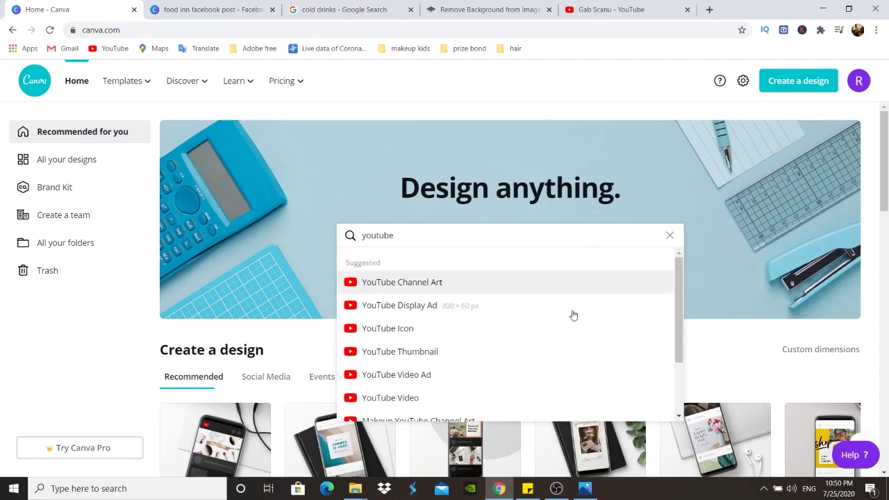
scroll(572, 313, "down", 2)
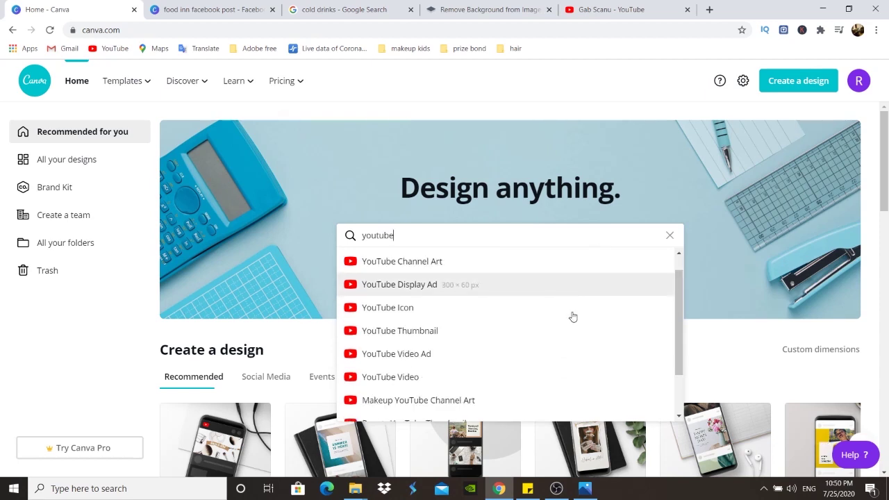
left_click(402, 320)
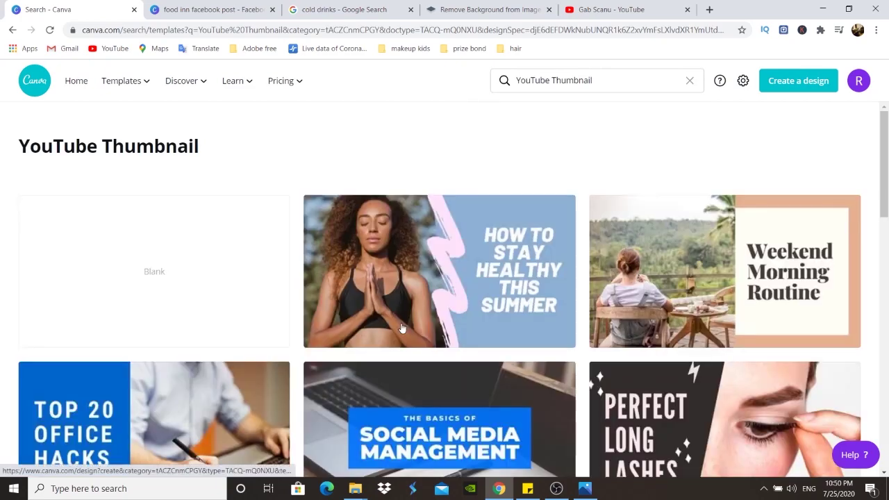
scroll(402, 328, "down", 5)
scroll(379, 325, "up", 5)
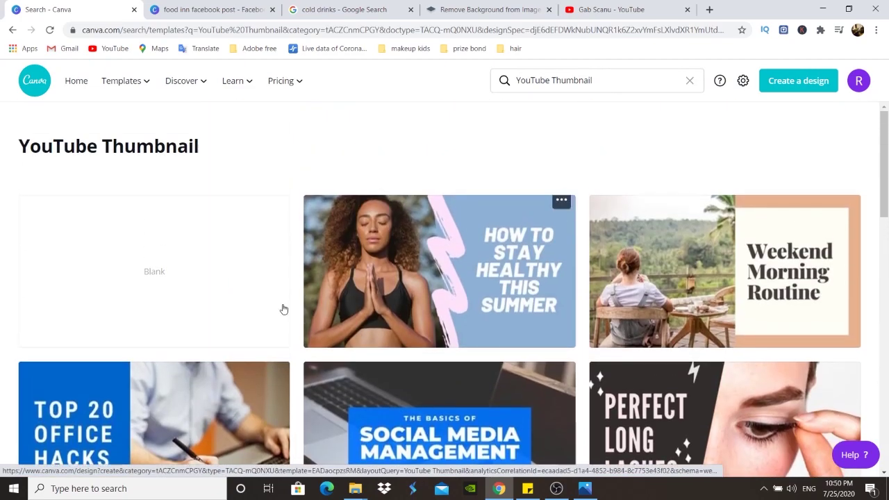
left_click(159, 279)
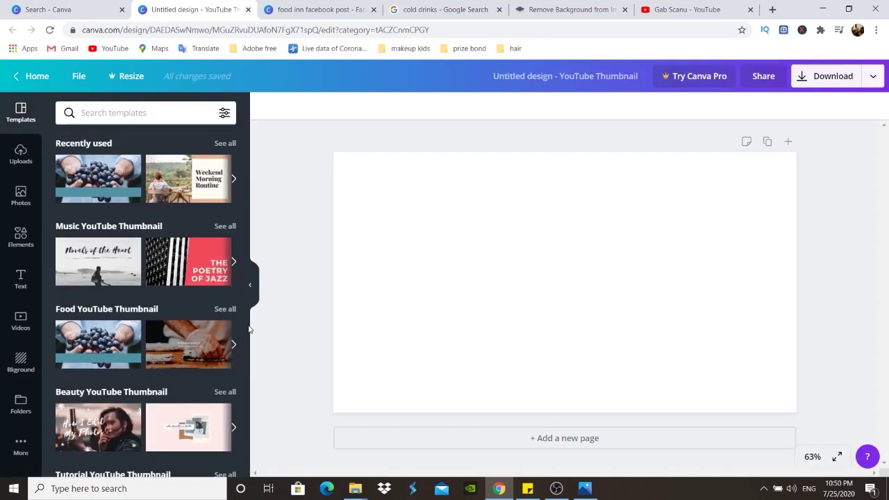
- Apply the Autumn Lookbook template to the blank thumbnail
scroll(194, 334, "down", 5)
scroll(196, 339, "down", 4)
scroll(195, 339, "up", 1)
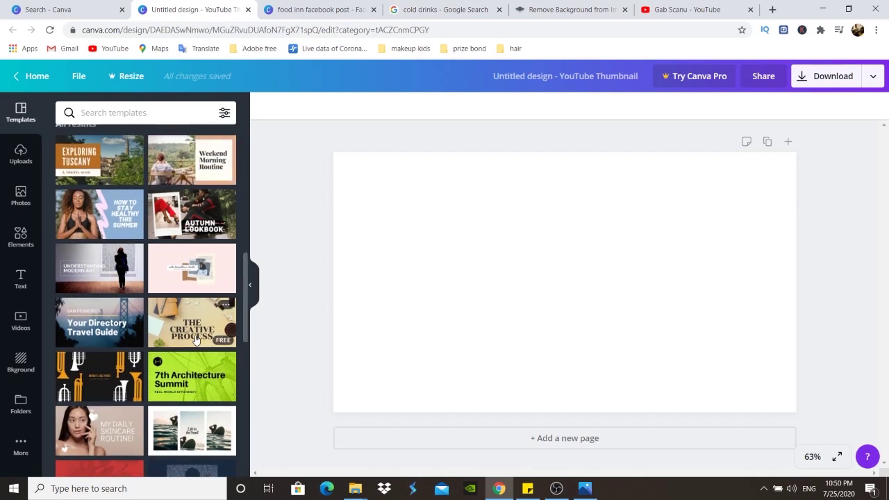
left_click(180, 213)
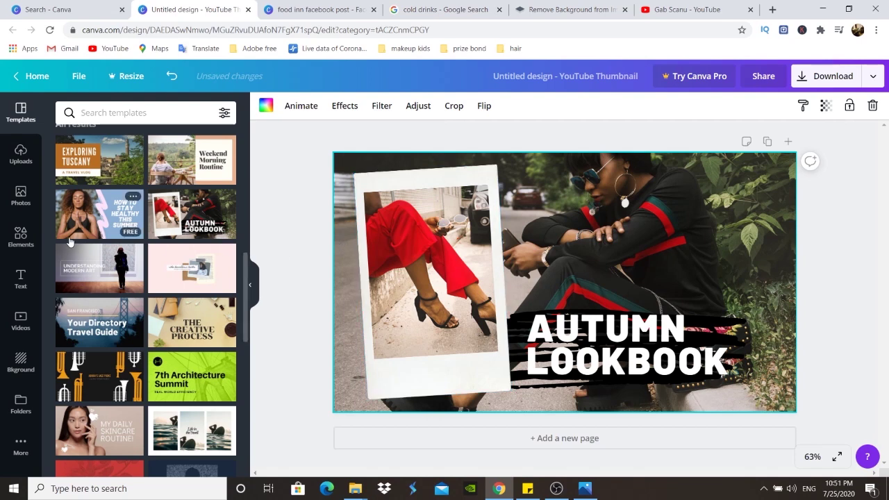
- Search the stock photos for "burger"
left_click(20, 236)
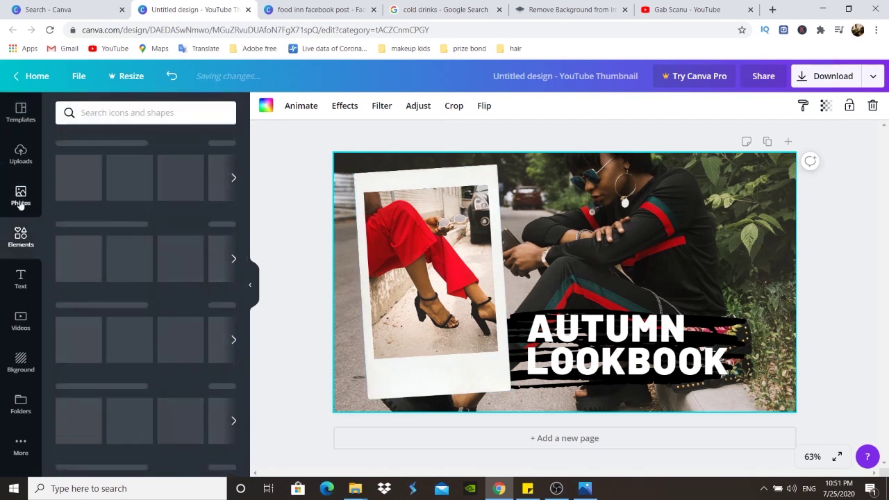
left_click(20, 202)
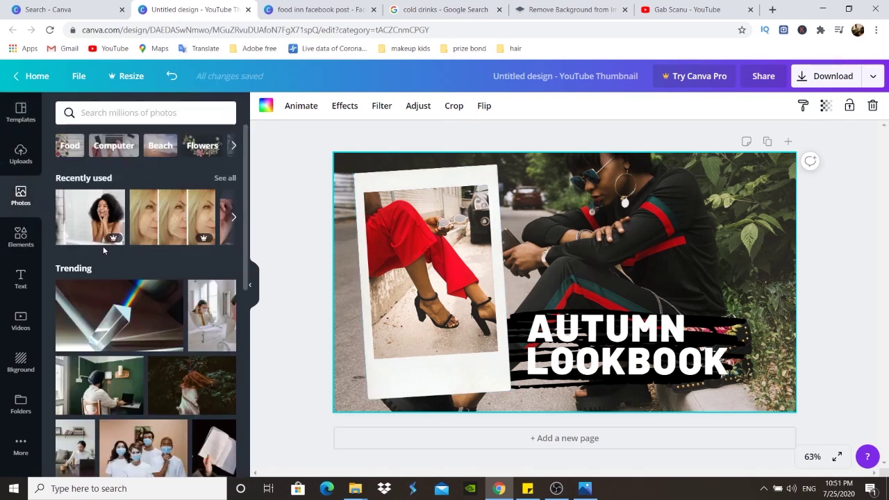
left_click(20, 154)
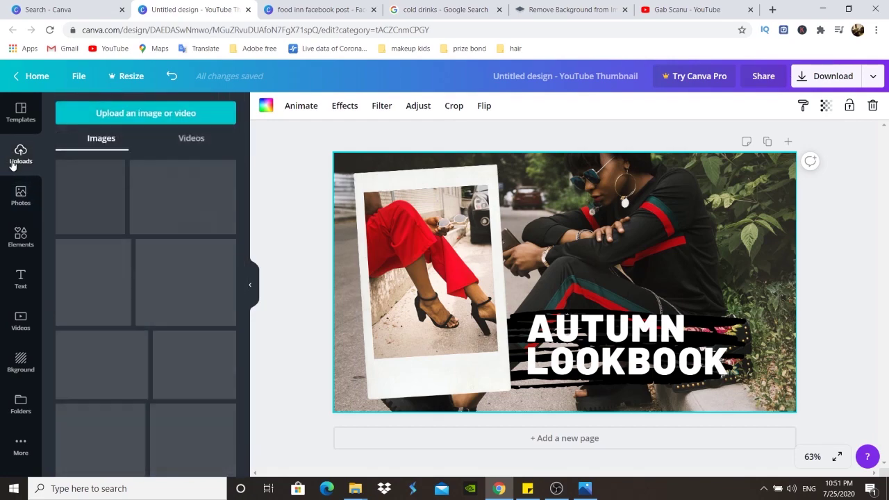
left_click(21, 202)
left_click(109, 114)
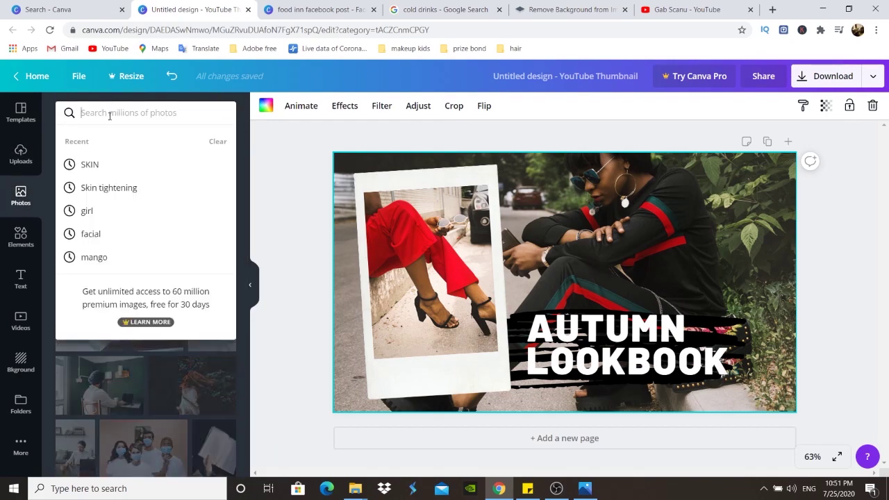
left_click(9, 203)
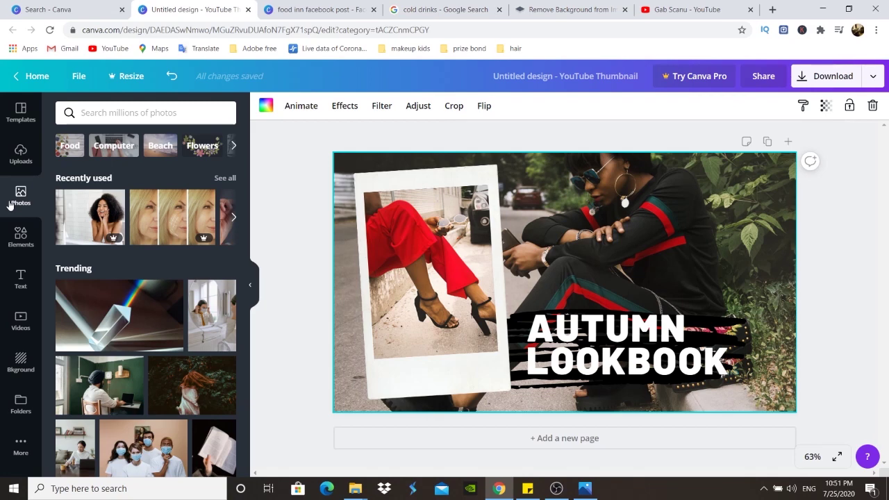
left_click(109, 115)
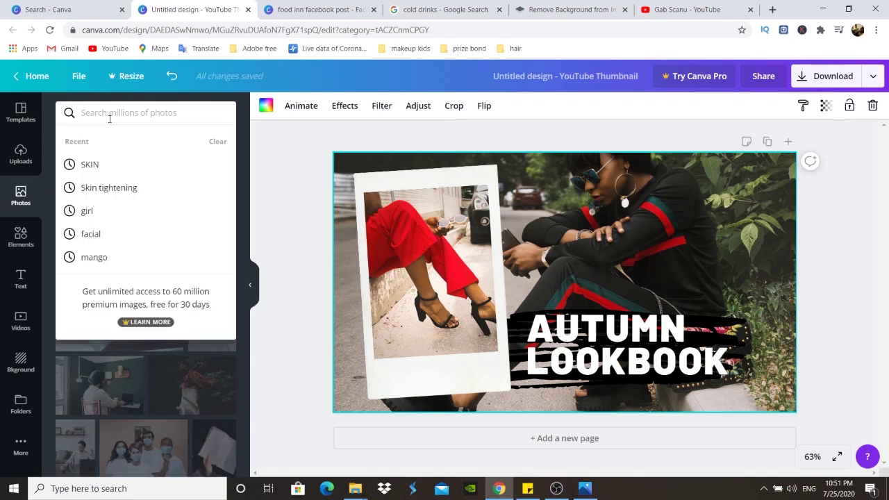
type("burger")
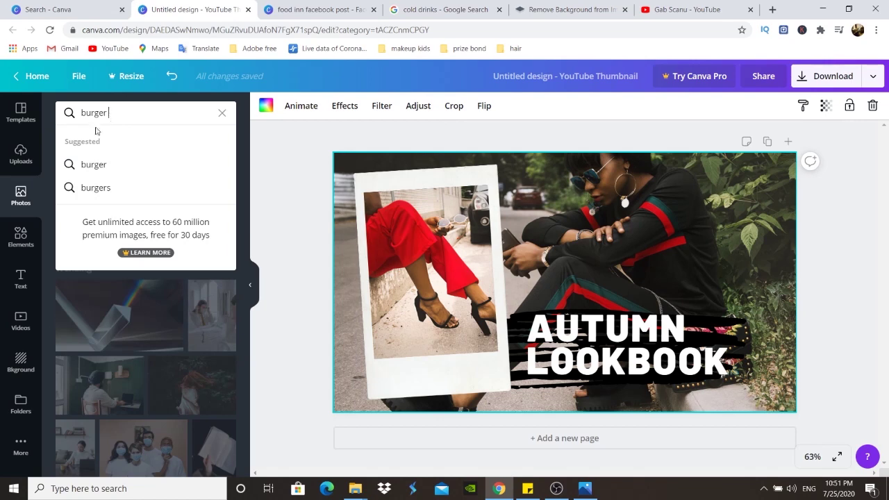
left_click(85, 165)
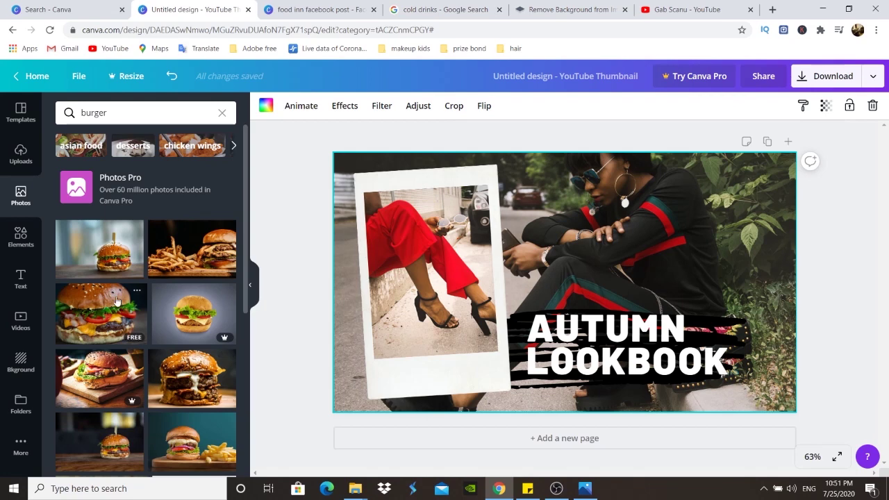
- Replace the template's background image with the free photo of a burger and fries on a dark backdrop
scroll(111, 310, "down", 3)
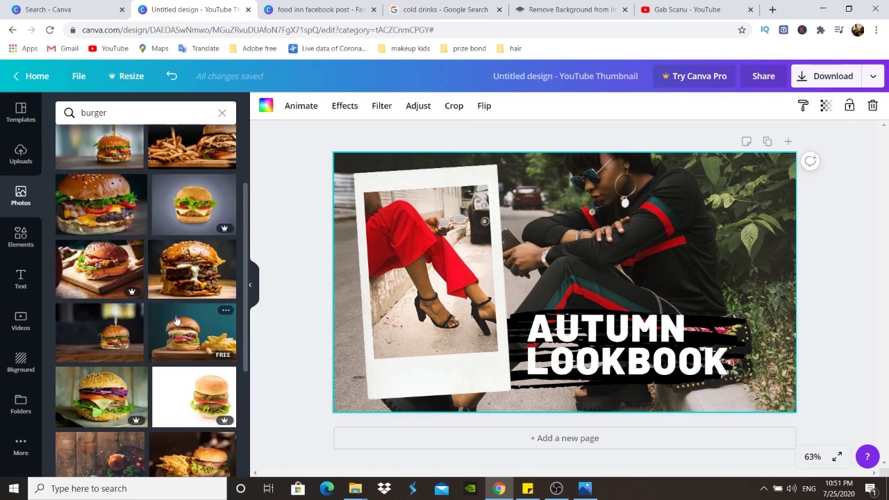
scroll(176, 320, "up", 2)
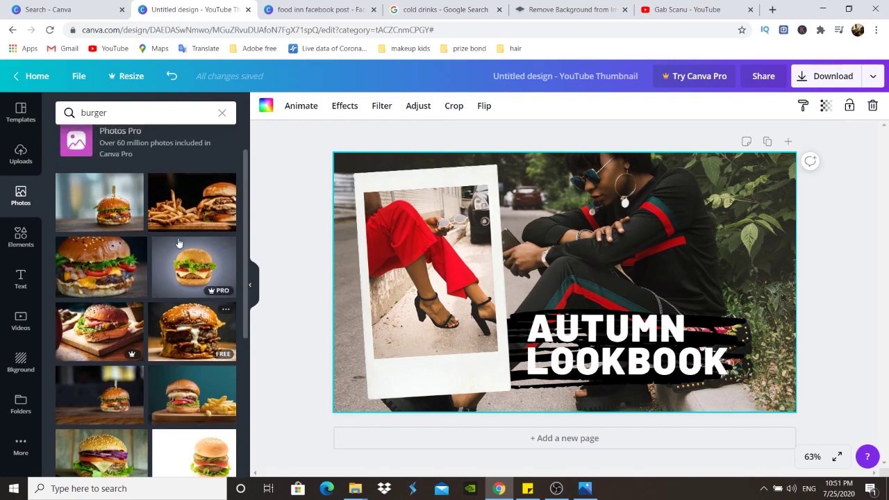
left_click_drag(177, 210, 516, 173)
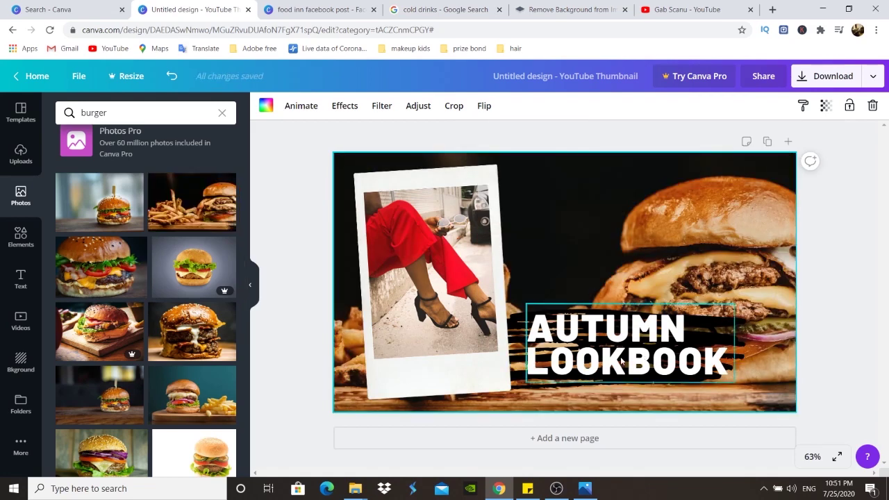
- Try the close-up burger photo with lettuce and tomato as the background, and put the burger-and-fries photo back
mouse_move(622, 359)
left_mouse_down()
mouse_move(634, 352)
mouse_move(627, 356)
left_mouse_up()
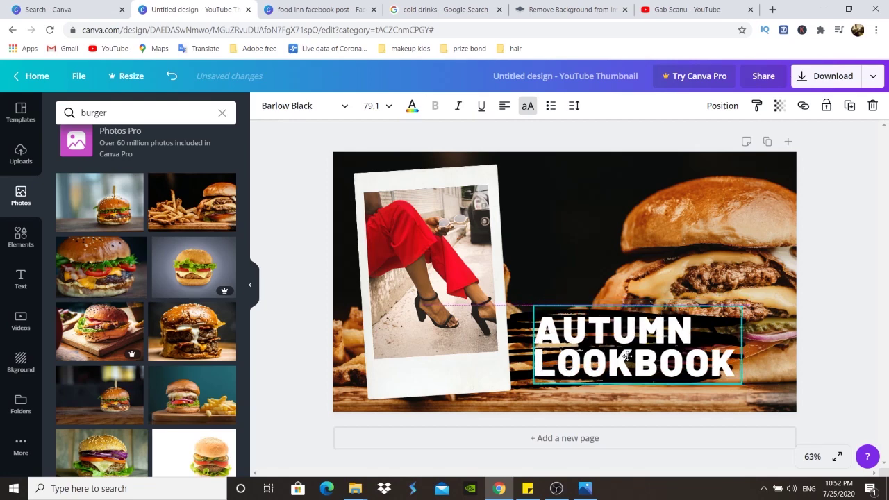
left_click(521, 338)
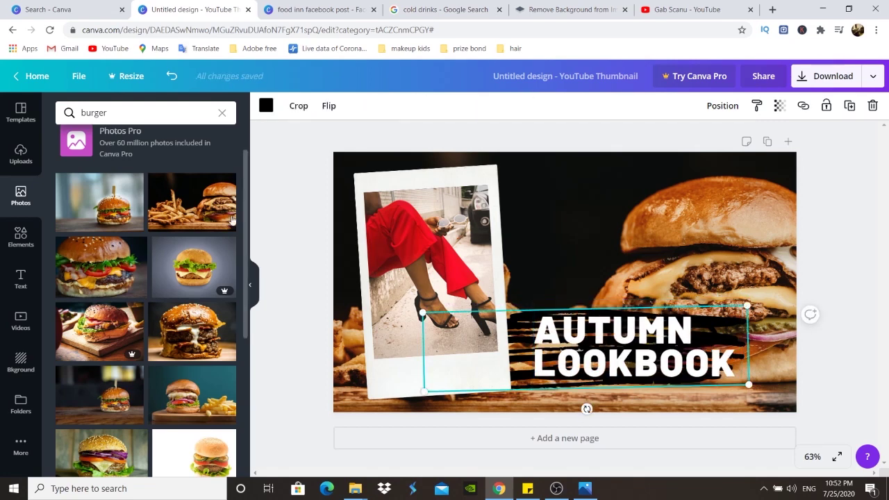
left_click_drag(101, 267, 507, 156)
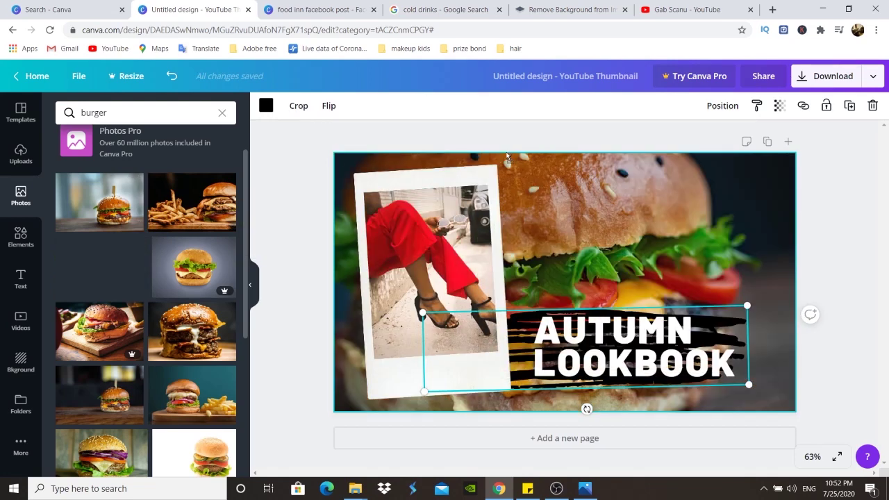
left_click_drag(507, 156, 508, 159)
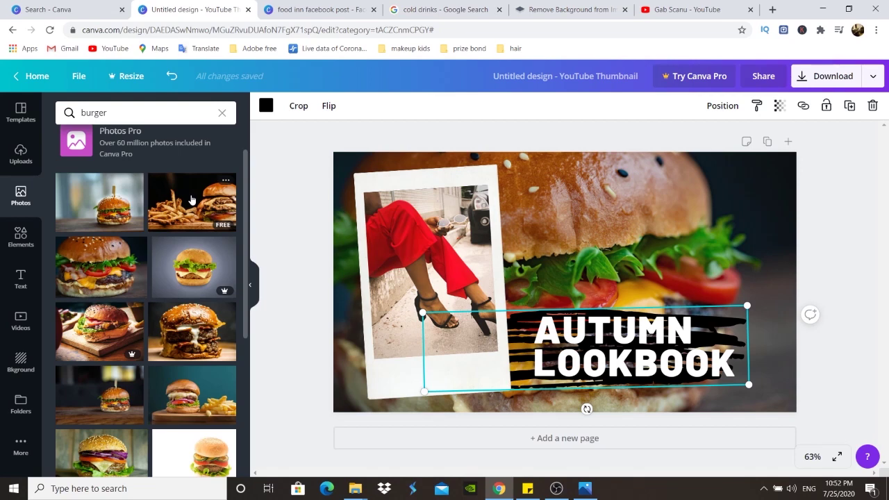
left_click_drag(191, 201, 412, 160)
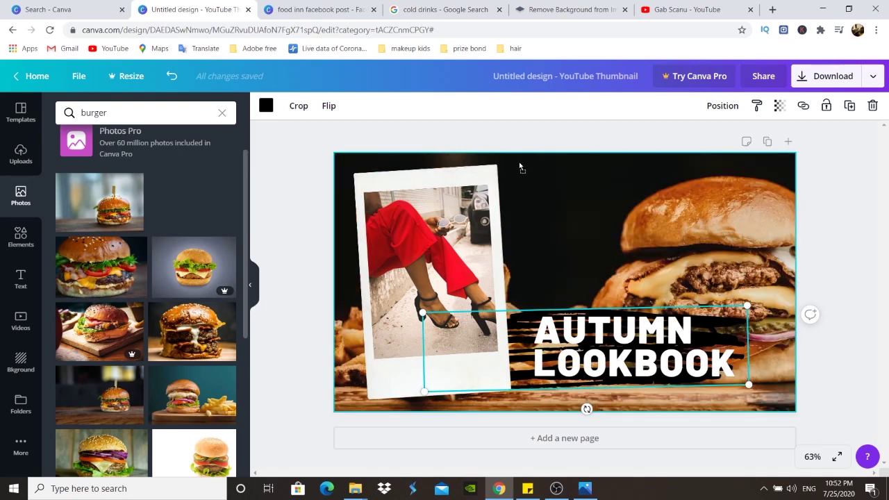
left_click_drag(519, 162, 518, 162)
- Move the Autumn Lookbook title and its black brush stroke together to the thumbnail's upper right, partly beyond the page edge
left_click_drag(613, 203, 582, 131)
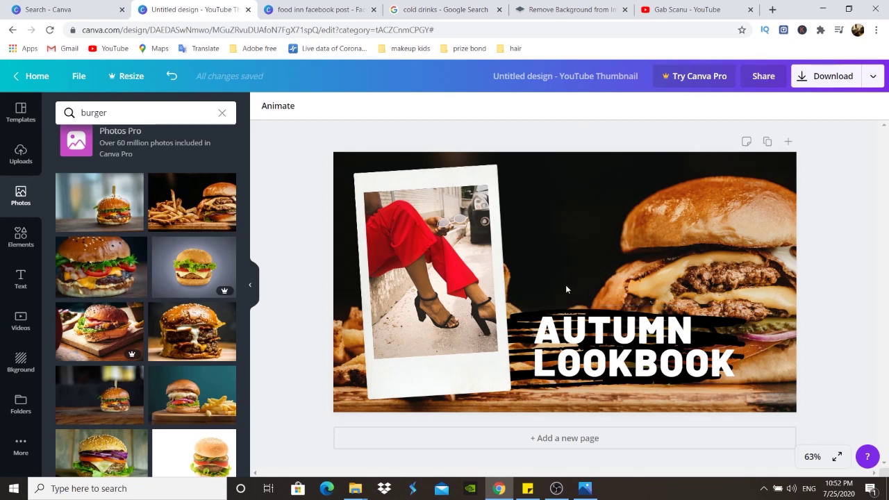
left_click(608, 347)
mouse_move(607, 348)
left_mouse_down()
mouse_move(599, 214)
mouse_move(724, 218)
mouse_move(728, 206)
left_mouse_up()
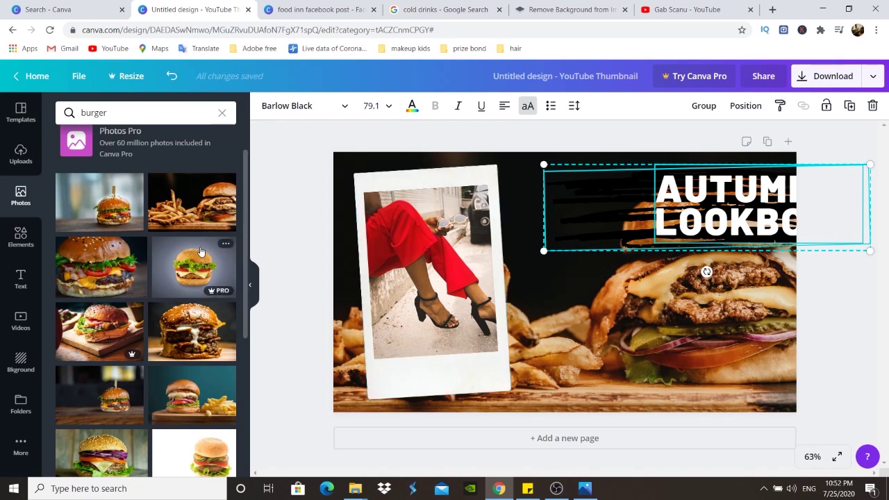
- Replace the picture in the Polaroid frame with the photo of a man in a cap holding a burger
scroll(166, 290, "down", 2)
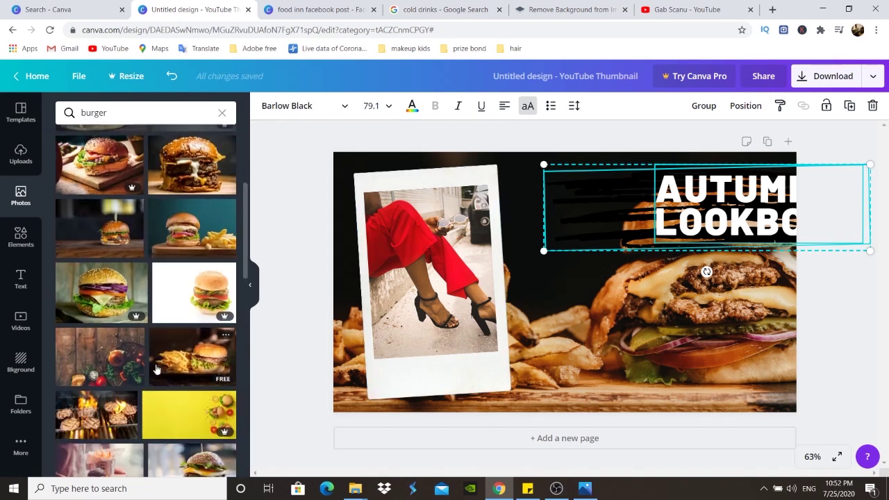
scroll(89, 246, "down", 1)
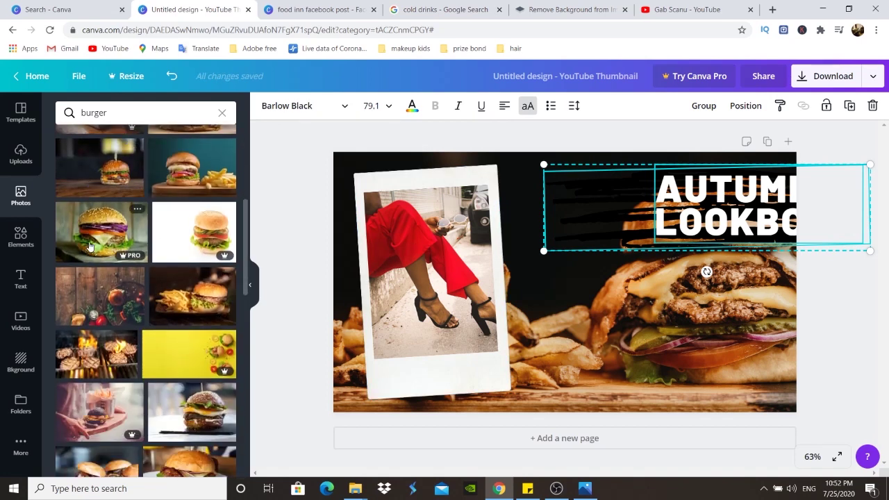
scroll(92, 327, "down", 2)
scroll(93, 338, "down", 2)
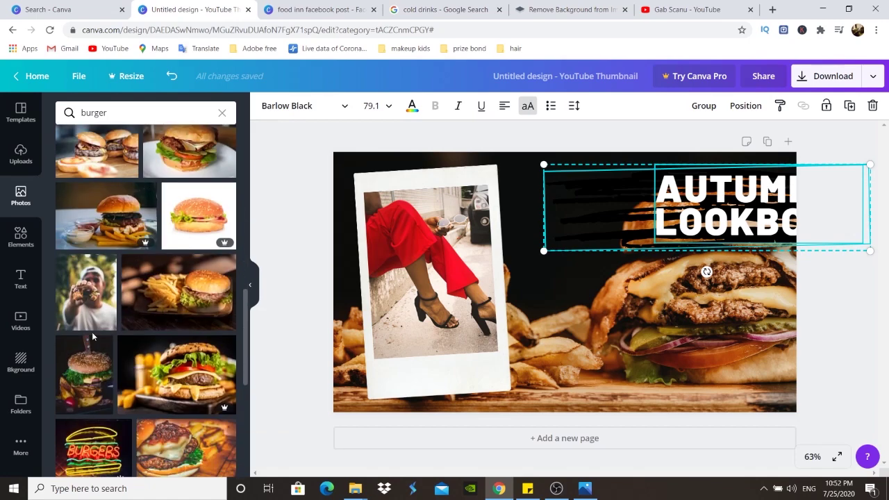
left_click_drag(90, 306, 461, 264)
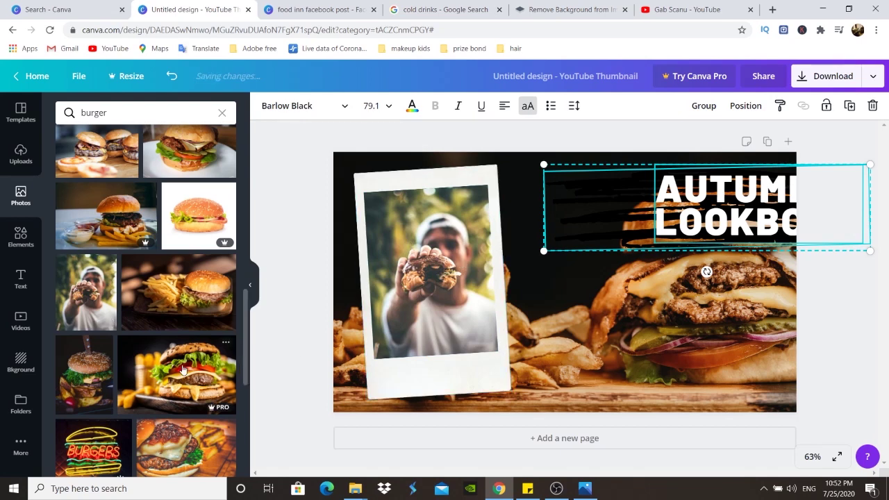
scroll(76, 213, "down", 2)
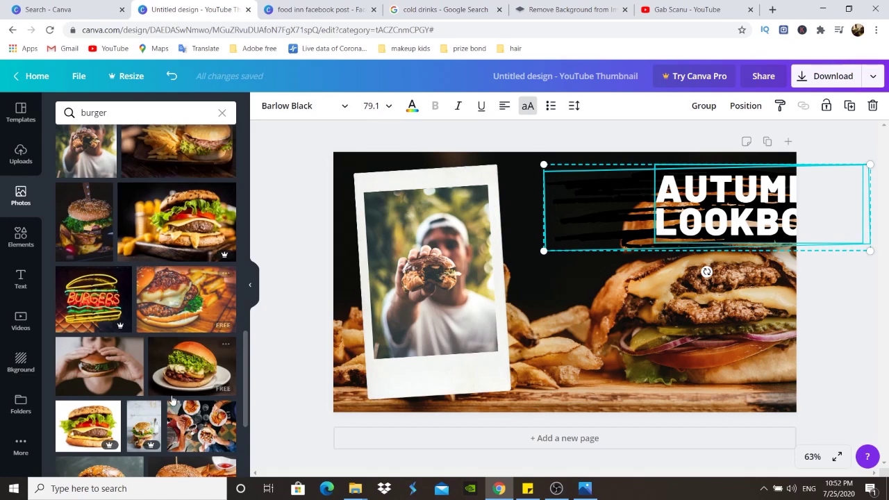
scroll(172, 401, "down", 3)
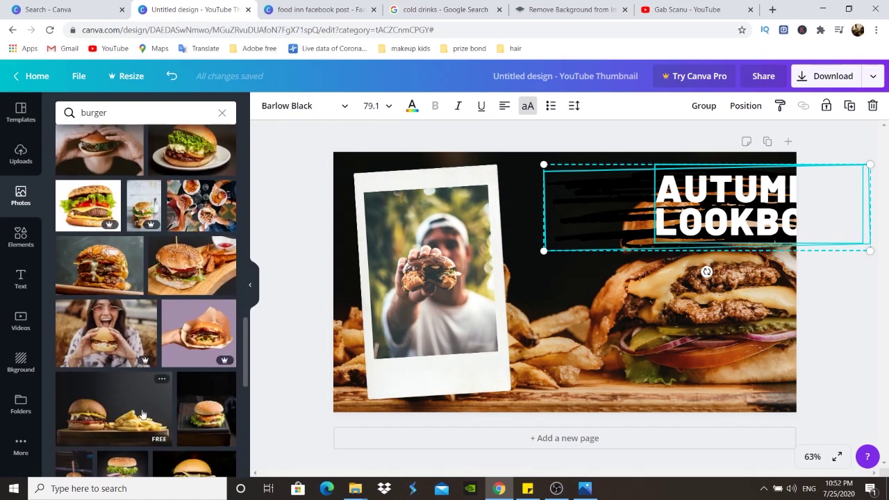
scroll(143, 347, "down", 6)
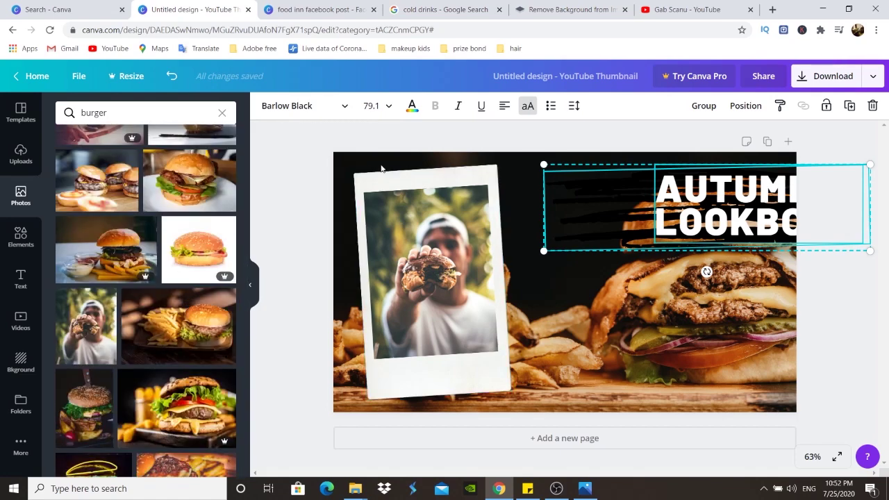
- Delete the white Polaroid frame around the photo of the man with the burger, keeping the photo
left_click(384, 171)
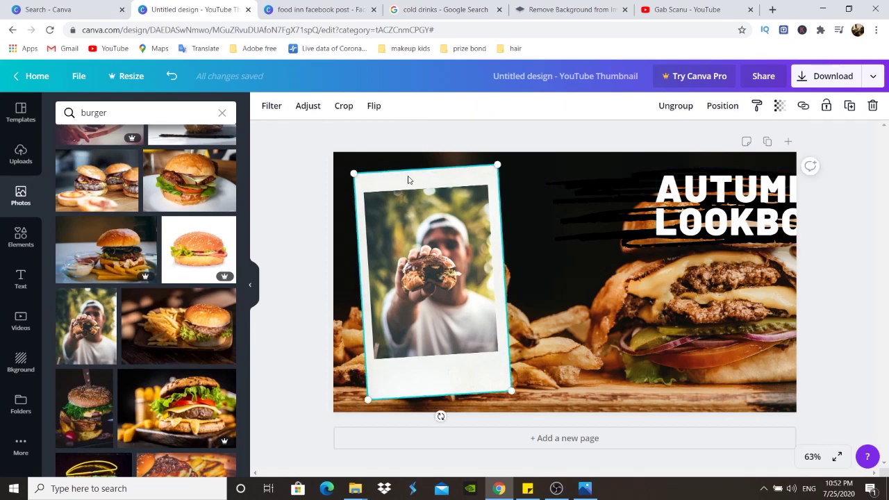
double_click(408, 179)
left_click(295, 157)
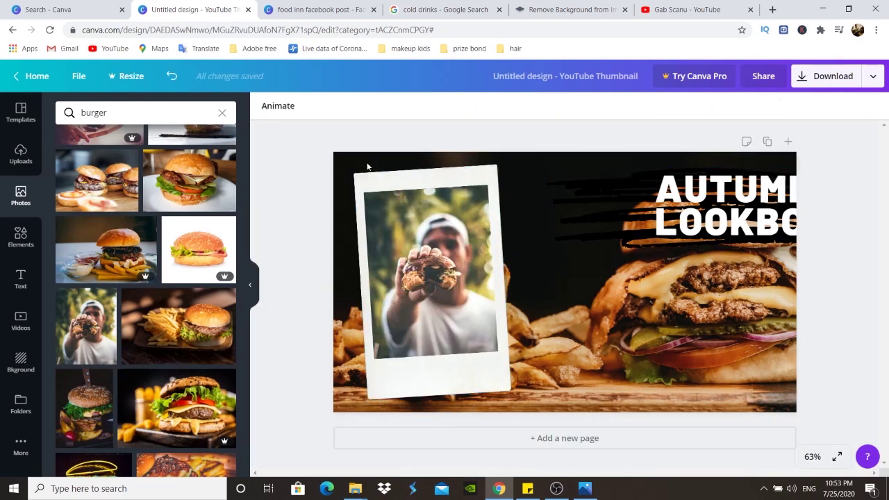
left_click(398, 183)
left_click(398, 184)
key("Delete")
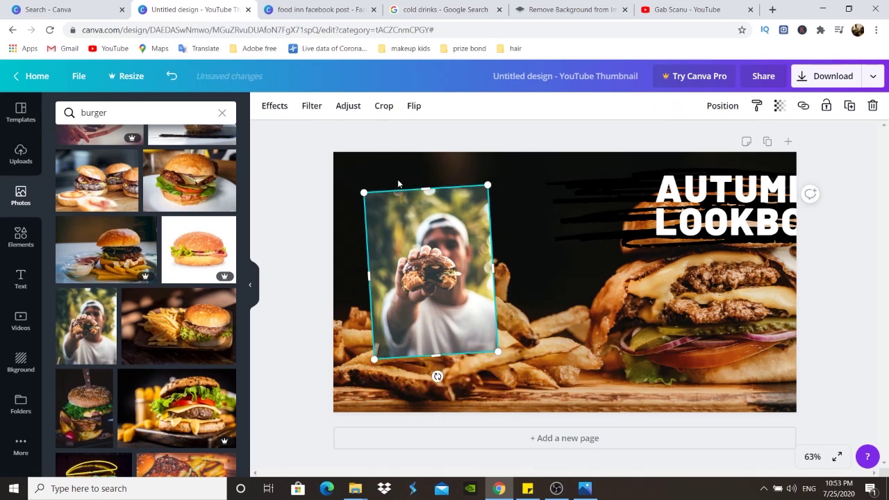
- Move the Autumn Lookbook title together with its black brush stroke to the thumbnail's lower left, with the title fully inside the page
left_click(280, 141)
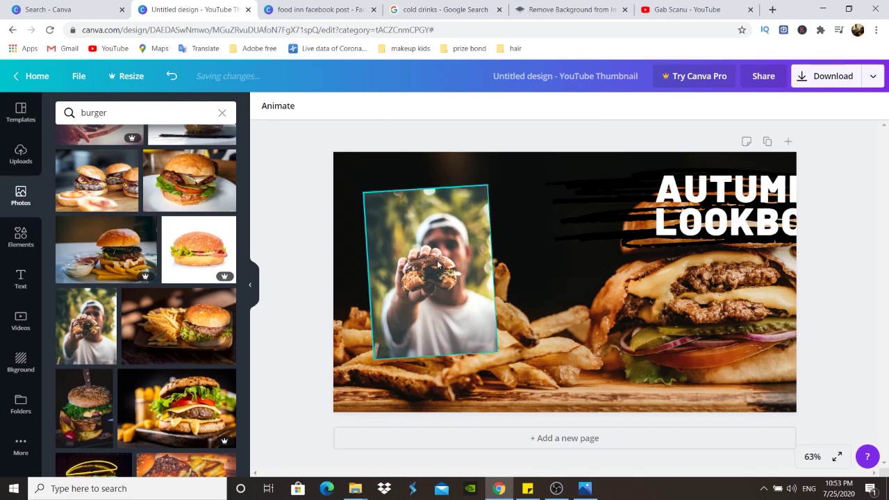
left_click(710, 224)
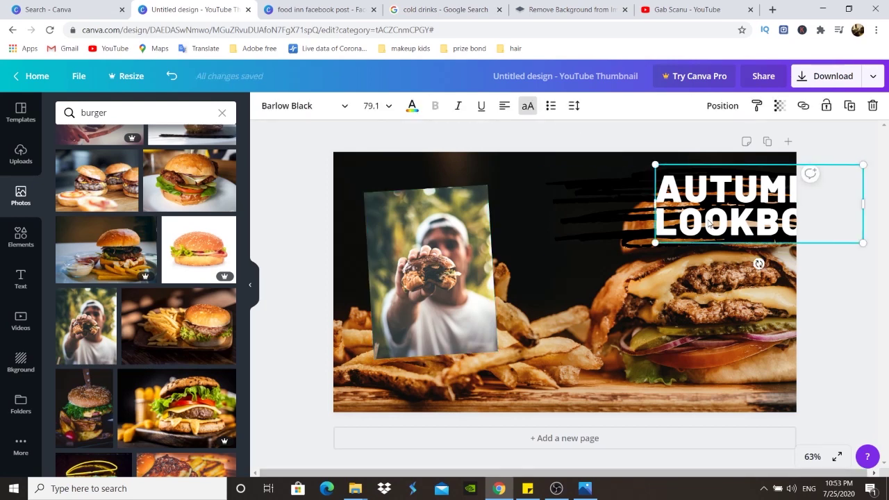
left_click(756, 259, "shift")
mouse_move(715, 194)
left_mouse_down()
mouse_move(645, 327)
mouse_move(656, 341)
mouse_move(456, 359)
left_mouse_up()
- Shrink the photo of the man with the burger in the thumbnail's upper left, and shift the title with its brush stroke up beneath it
left_click_drag(443, 264, 467, 240)
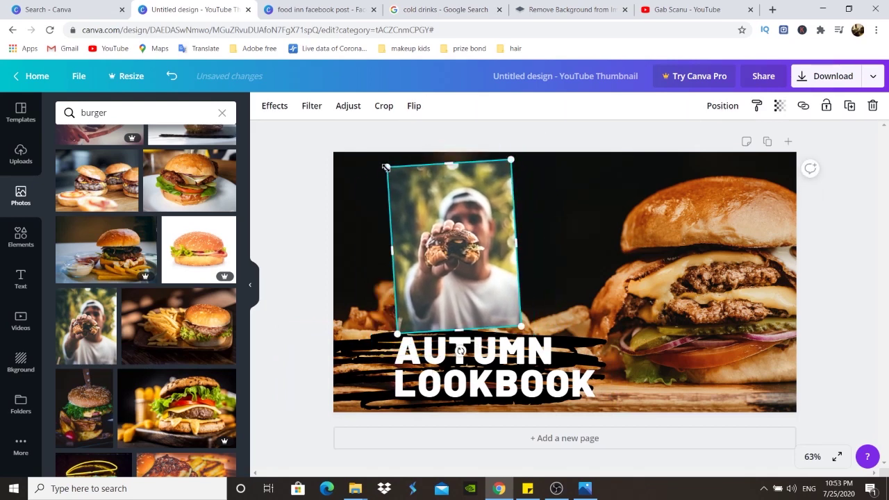
left_click_drag(387, 175, 409, 185)
left_click_drag(465, 236, 438, 226)
left_click_drag(494, 320, 475, 300)
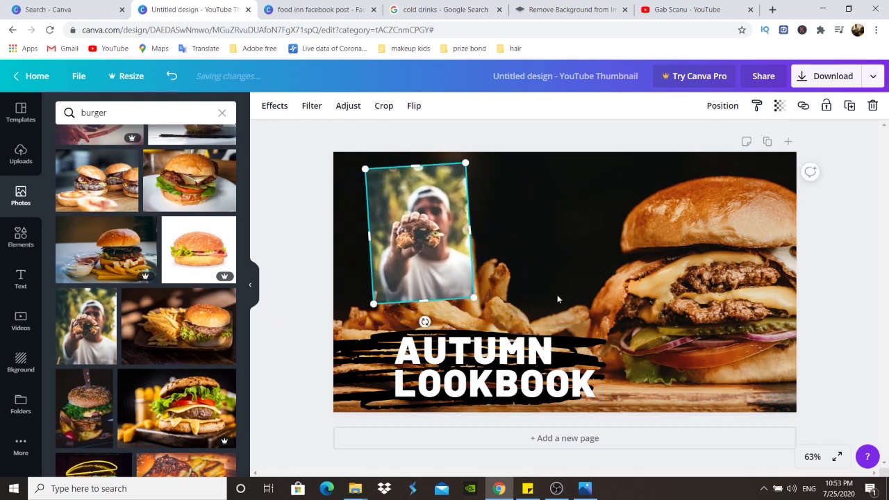
left_click_drag(493, 379, 460, 363)
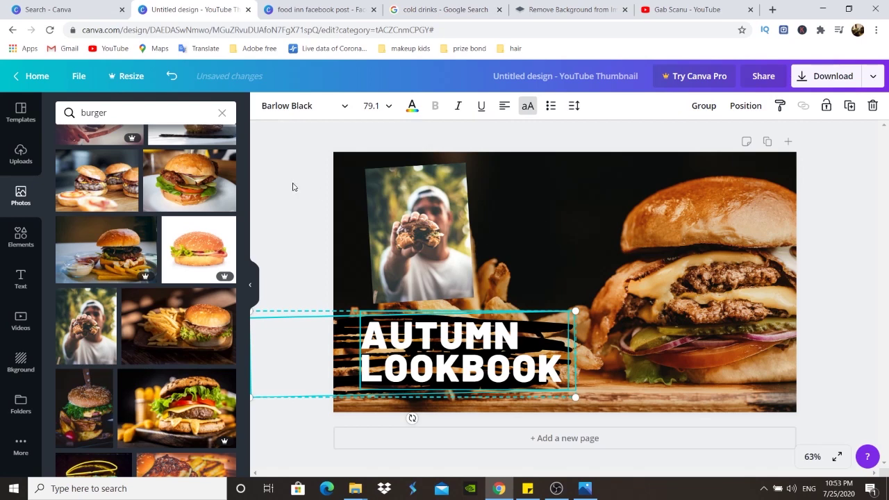
- Replace the AUTUMN LOOKBOOK title text with FOOD INN
left_click(292, 187)
left_click(450, 348)
double_click(451, 347)
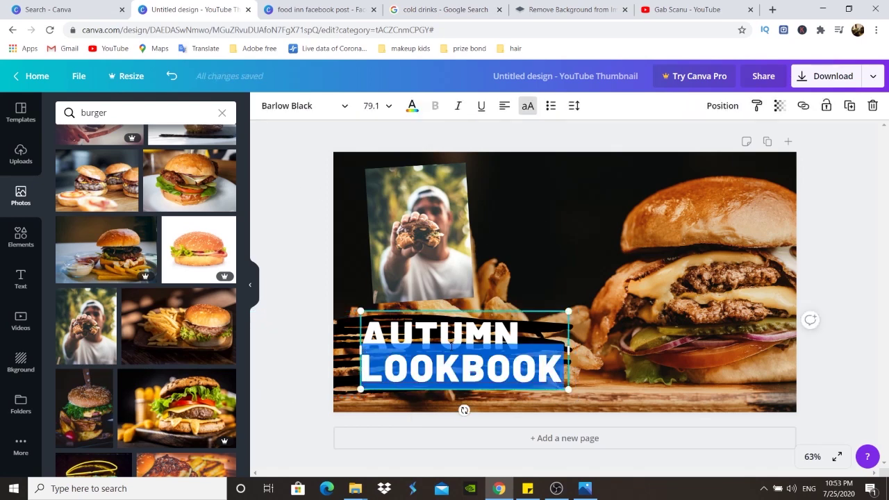
triple_click(451, 345)
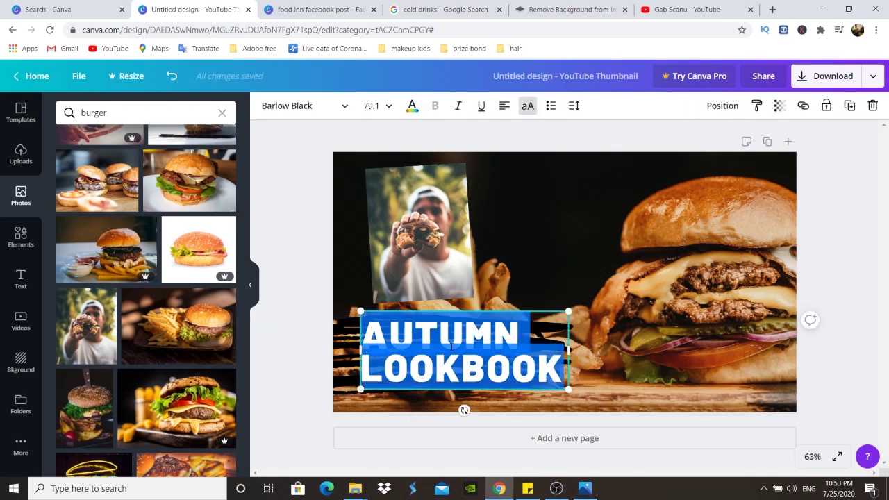
key("BackSpace")
type("FOOD INN")
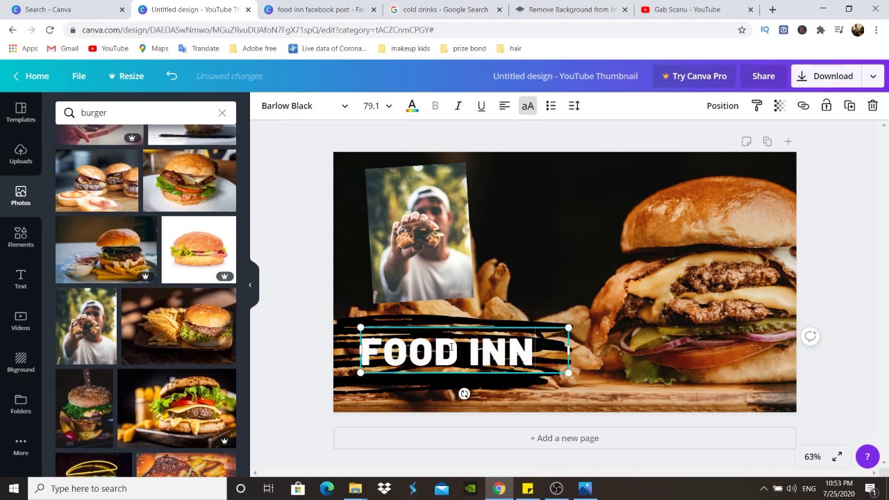
left_click(295, 238)
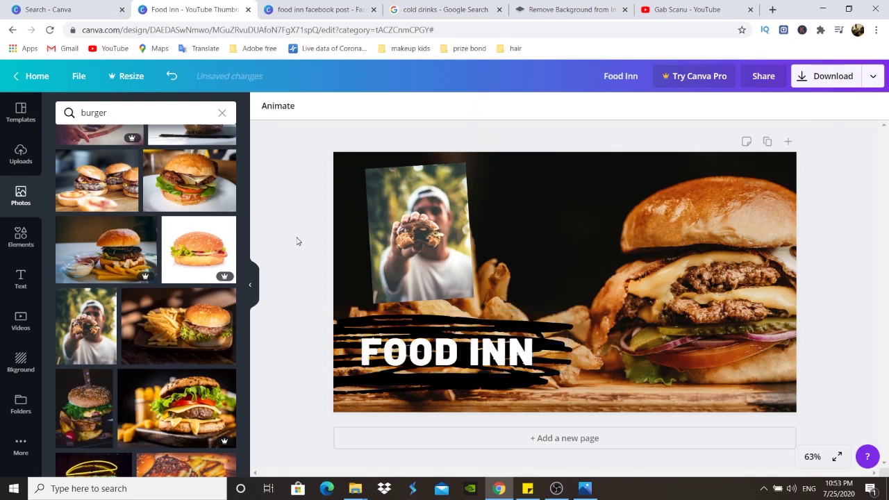
- Try the Allura font on the FOOD INN title
left_click(450, 359)
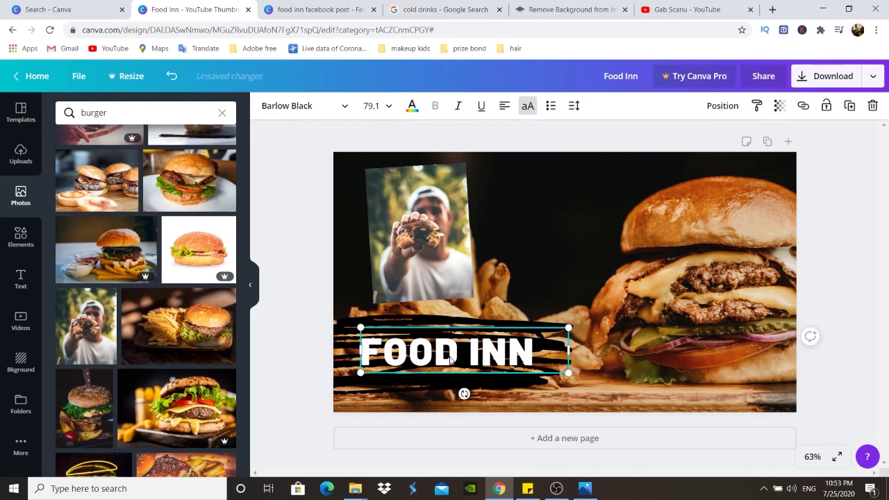
left_click(333, 107)
left_click(137, 190)
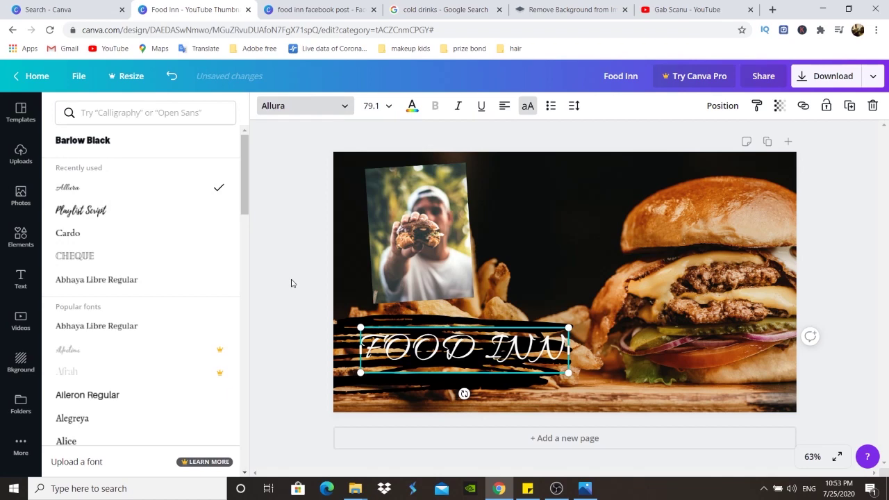
key("Escape")
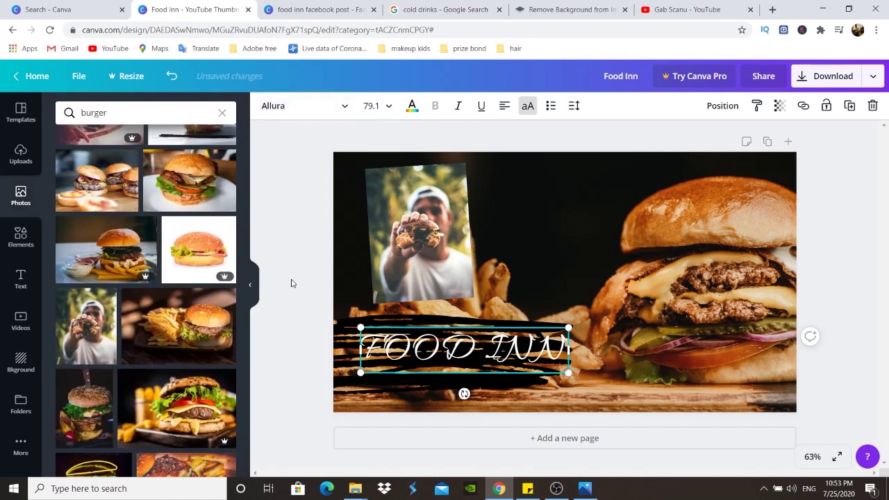
left_click(281, 240)
- Delete the last letters of FOOD in the title and retype them so it reads FOOD INN
left_click(452, 349)
double_click(481, 350)
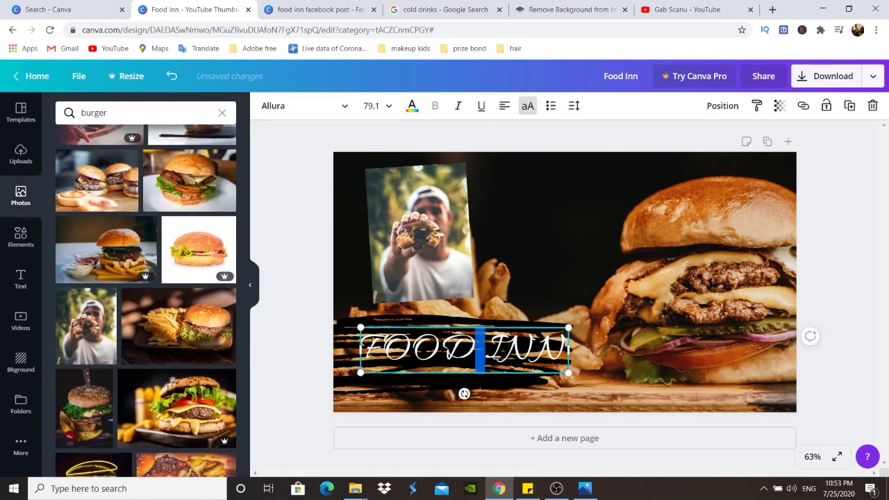
key("BackSpace")
key("BackSpace")
key("BackSpace")
key("BackSpace")
type("OO")
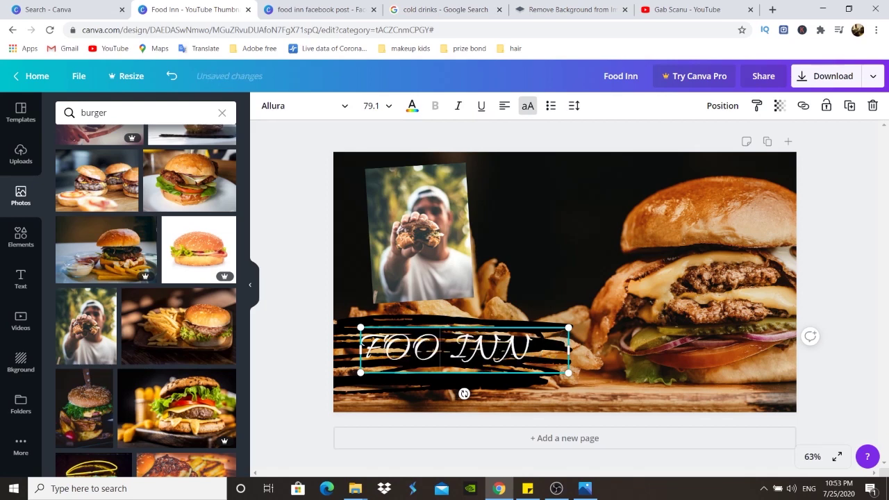
key("BackSpace")
type("D")
- Try Playlist Script on the whole FOOD INN title, and set its font to Abhaya Libre Regular
key("ctrl+a")
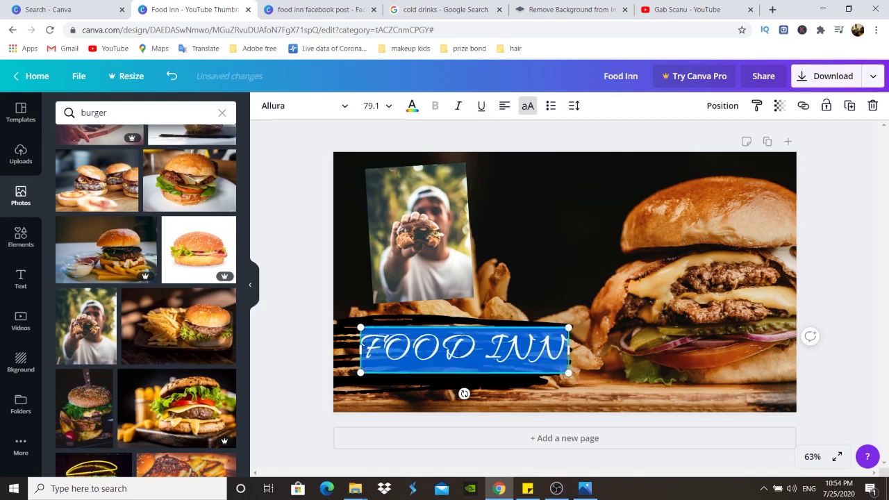
left_click(309, 106)
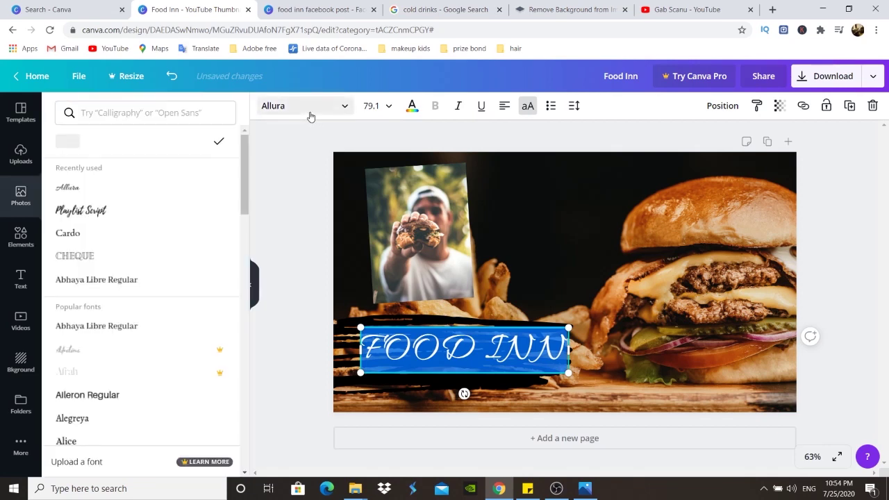
left_click(130, 217)
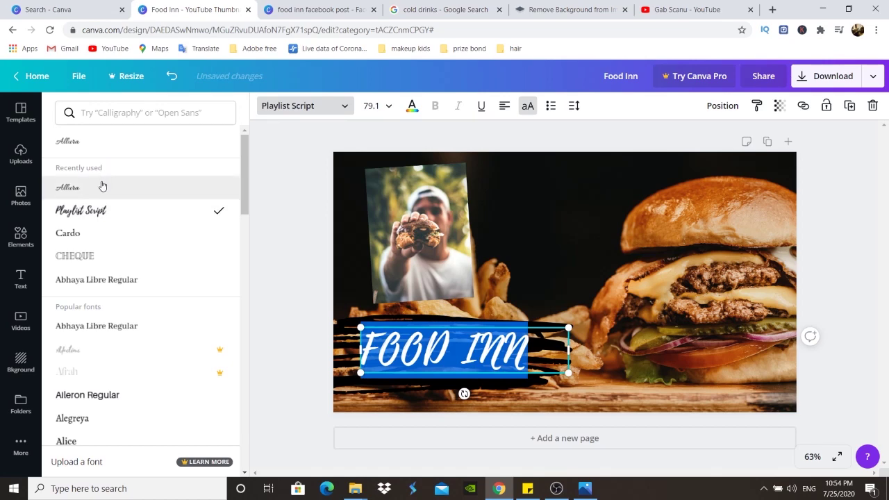
left_click(138, 280)
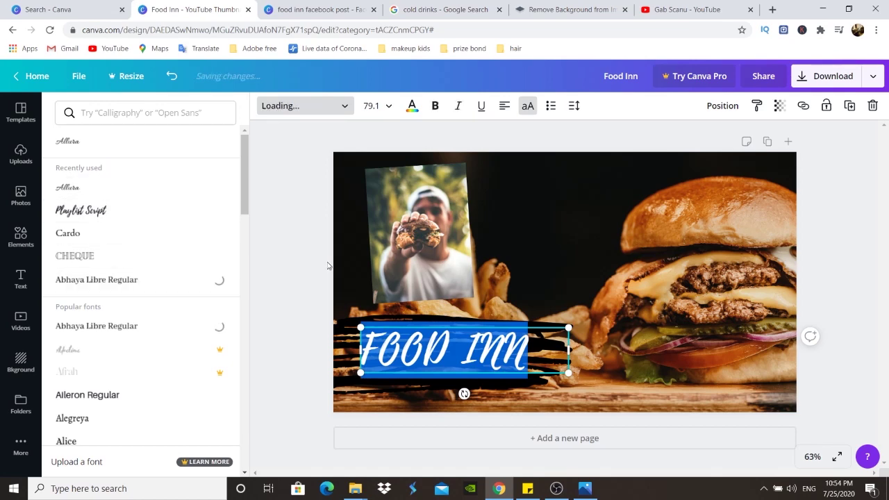
left_click(282, 251)
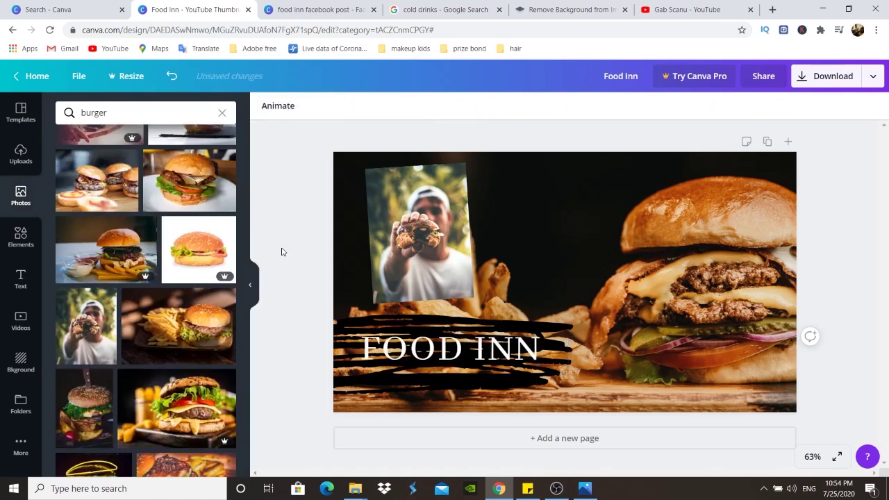
- Delete the black brush stroke, and reposition the man's photo over the burger and the FOOD INN title above the fries
left_click(417, 382)
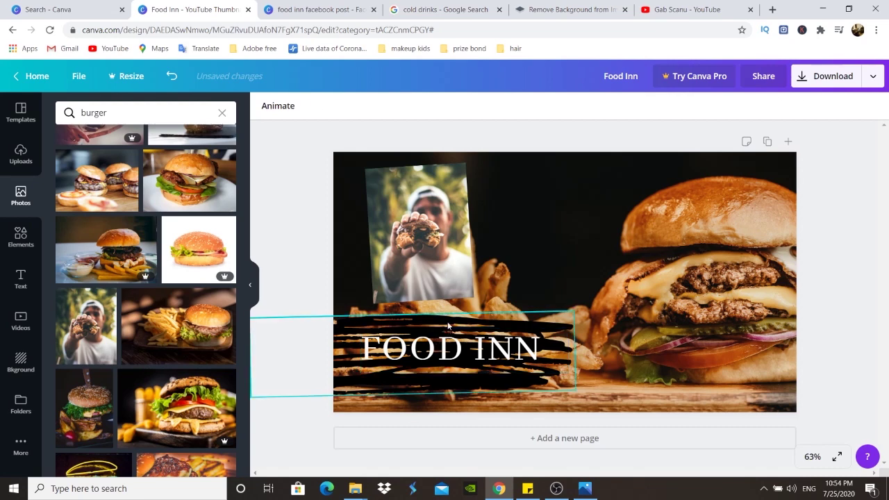
key("Delete")
left_click_drag(442, 269, 688, 338)
left_click_drag(467, 340, 477, 226)
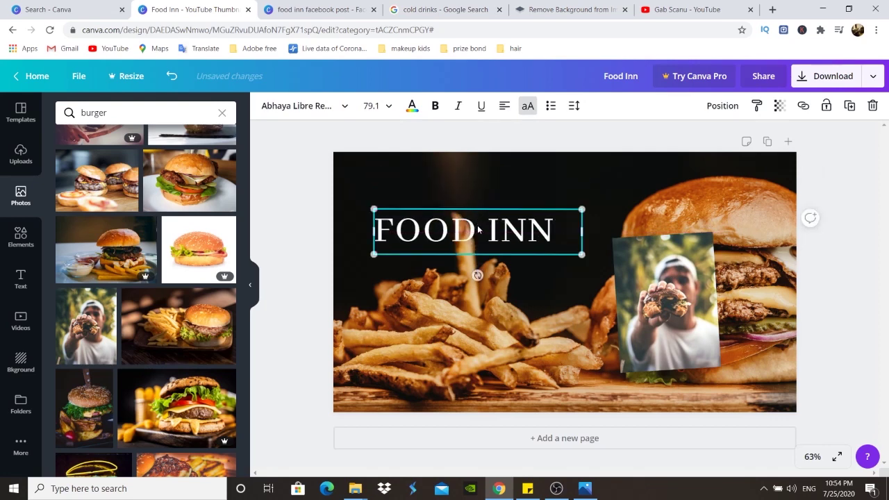
left_click(276, 229)
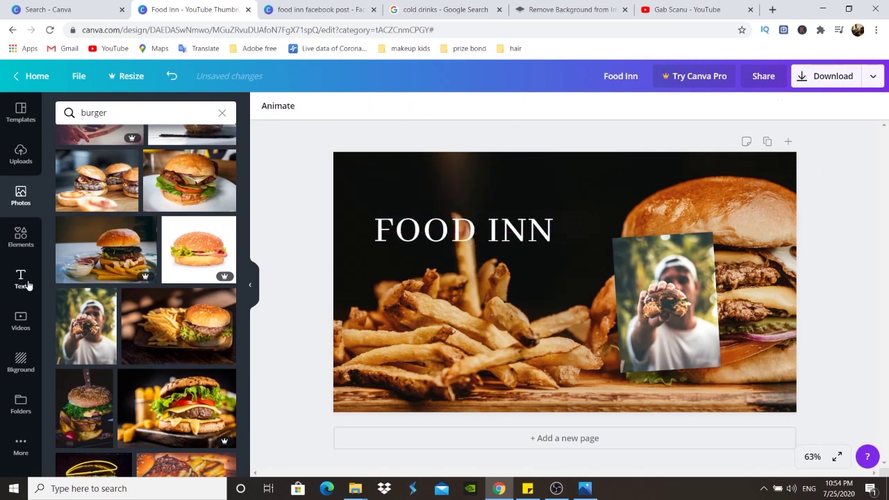
- Add the uploaded transparent green fork-and-knife logo, shrink it and place it above the FOOD INN title, with both shifted slightly left
left_click(21, 154)
left_click(95, 349)
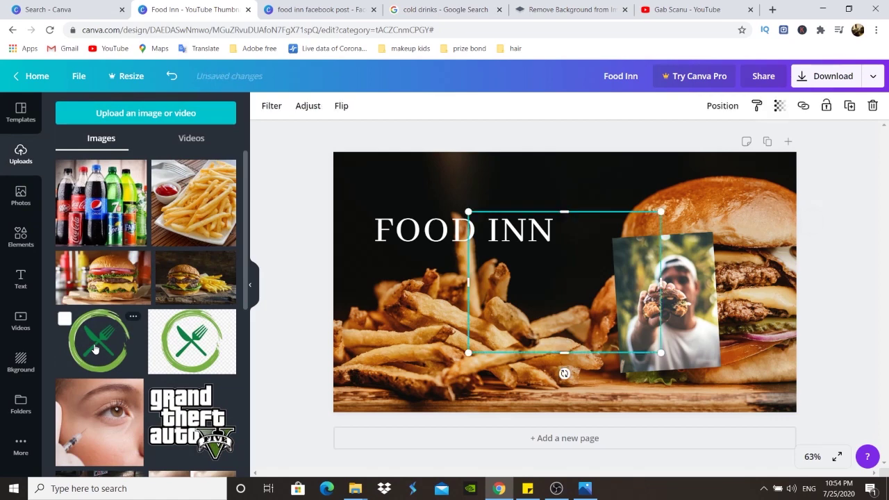
left_click_drag(544, 292, 441, 242)
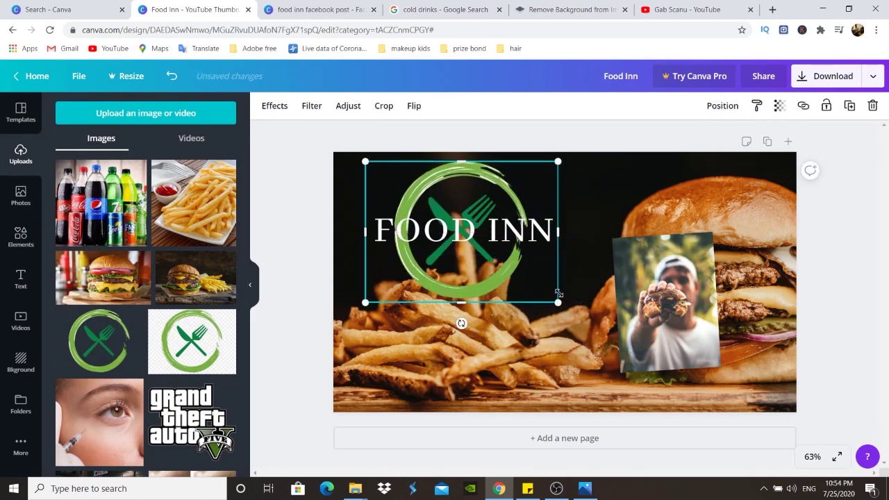
left_click_drag(558, 302, 436, 213)
left_click_drag(396, 189, 449, 182)
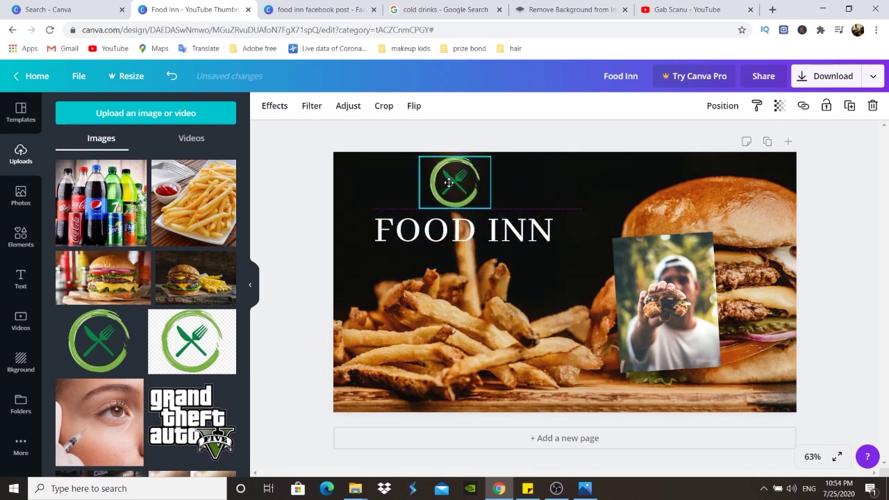
left_click_drag(405, 234, 389, 234)
left_click_drag(472, 165, 452, 166)
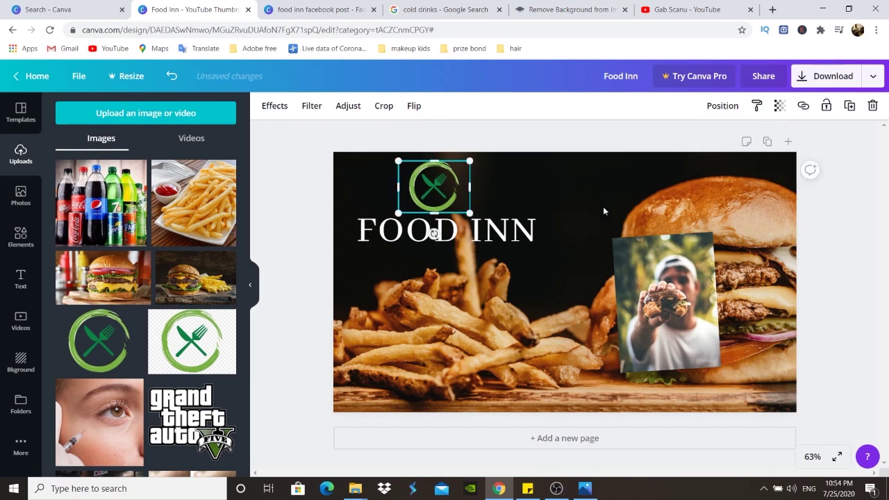
- Move the photo of the man with the burger to the thumbnail's lower-left corner and make it slightly smaller
left_click_drag(688, 301, 429, 338)
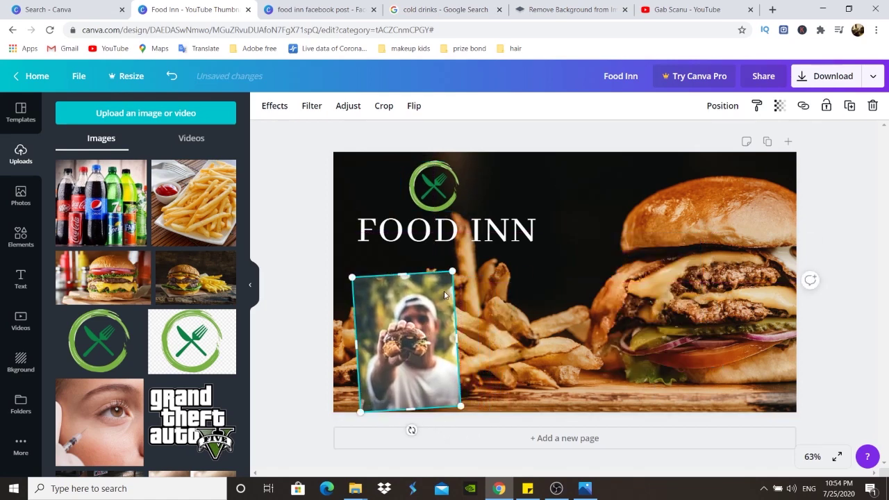
left_click_drag(453, 272, 447, 289)
left_click_drag(401, 348, 389, 351)
left_click(296, 226)
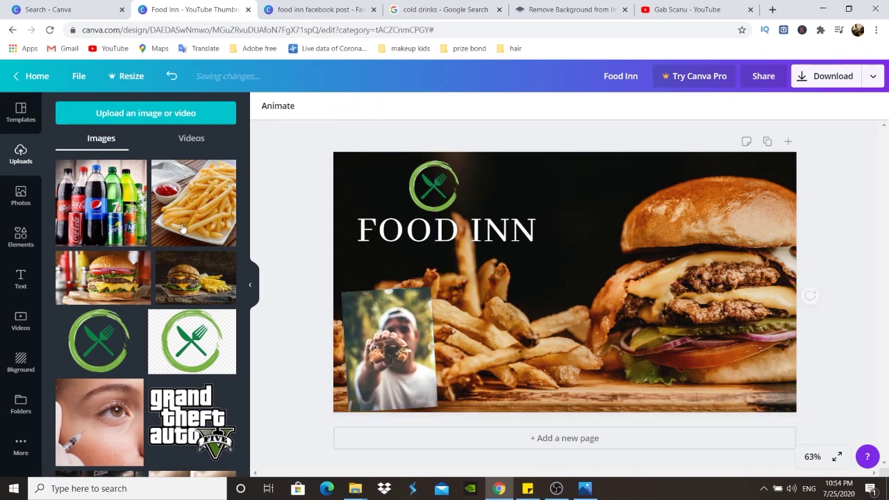
- Add a subheading to the thumbnail reading "Our First Video"
left_click(18, 281)
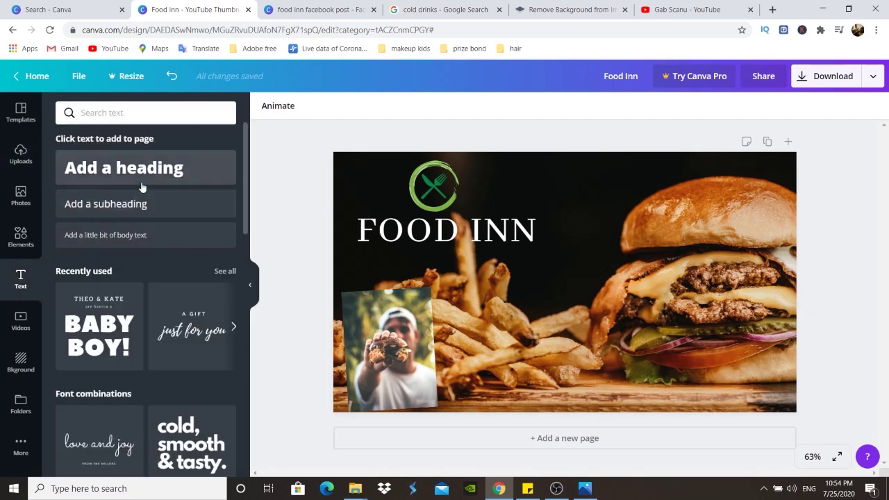
left_click(142, 206)
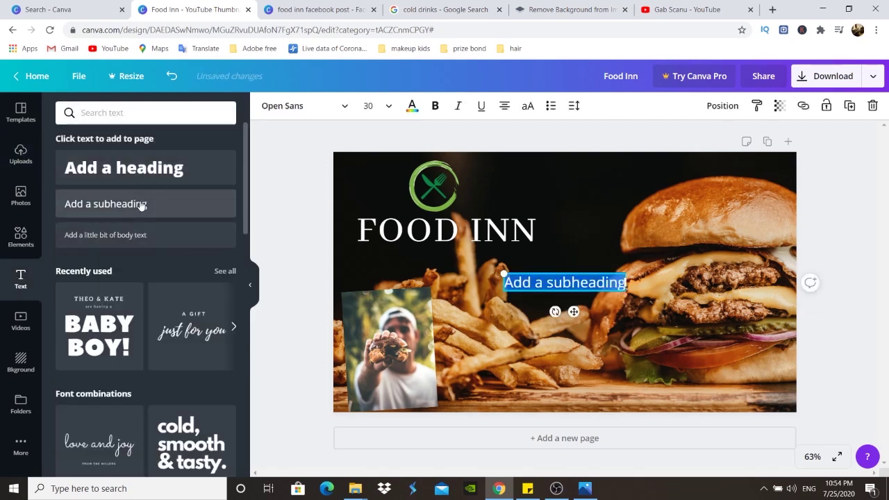
type("Our First Video")
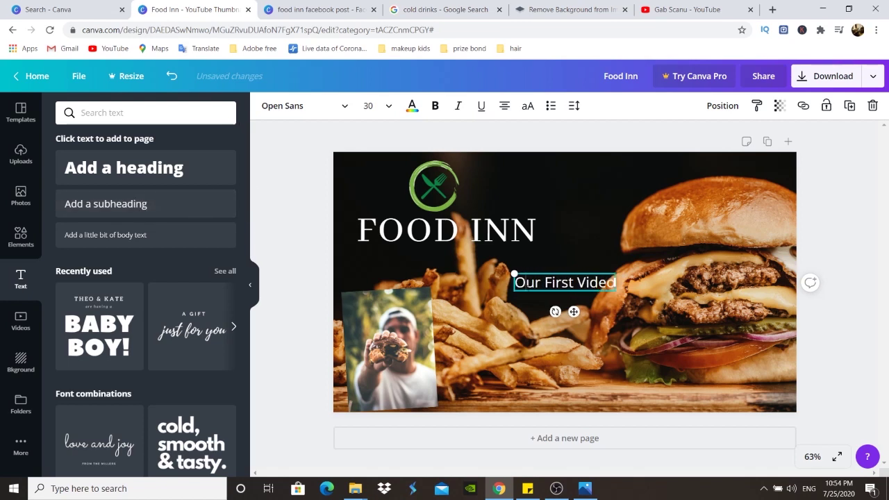
- Set the font of the whole "Our First Video" subheading to Allura
key("ctrl+a")
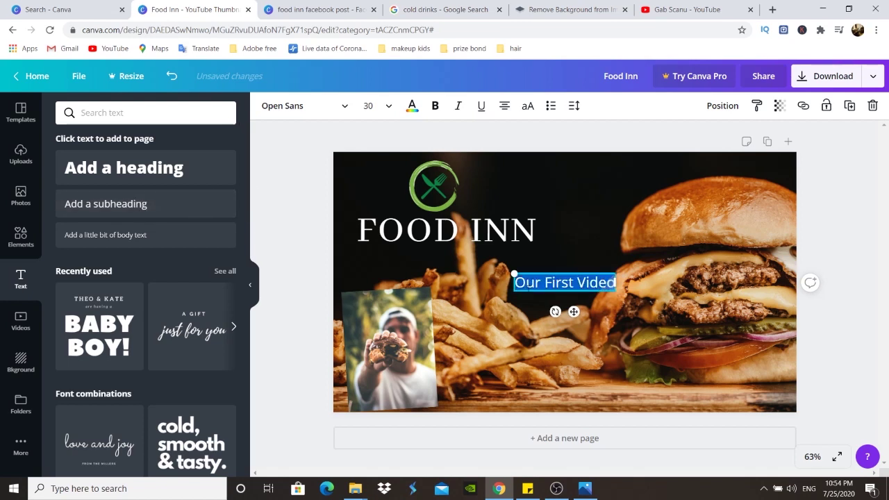
left_click(321, 111)
left_click(94, 266)
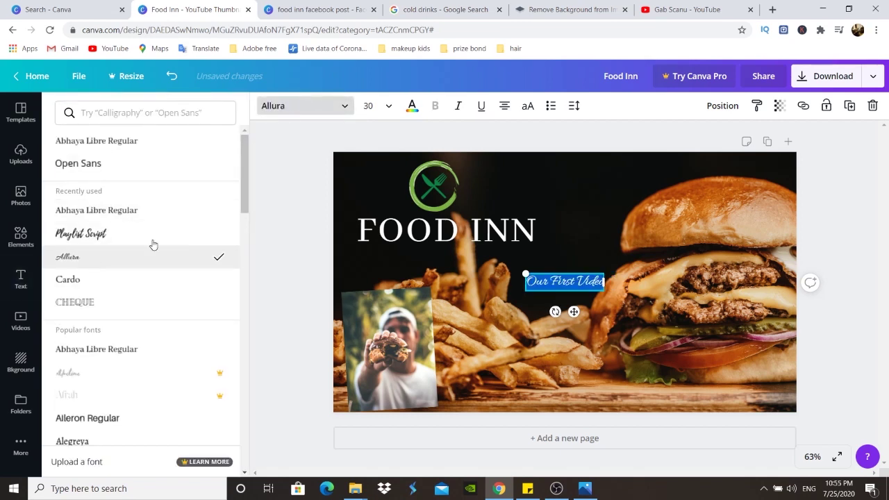
left_click(294, 230)
- Enlarge the "Our First Video" subheading to size 67.5 and place it just below the FOOD INN title, offset to the right
left_click_drag(526, 275, 429, 252)
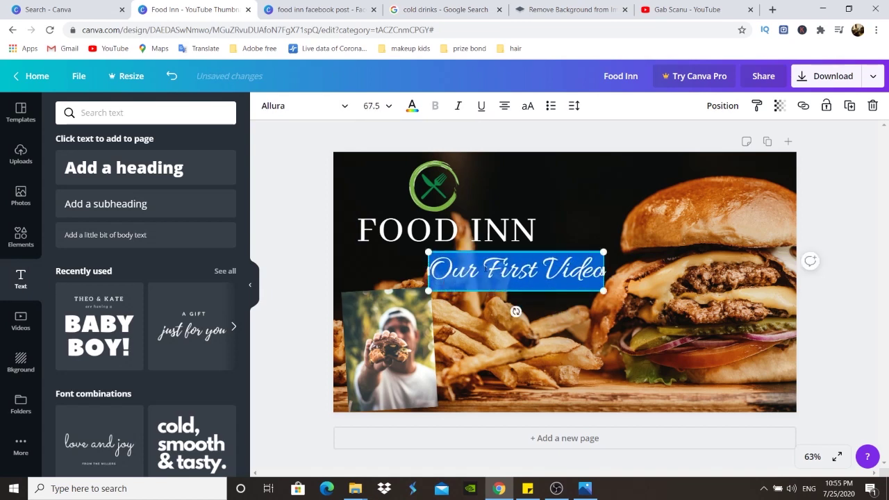
left_click(298, 201)
left_click(481, 273)
mouse_move(481, 273)
left_mouse_down()
mouse_move(408, 263)
mouse_move(486, 260)
left_mouse_up()
left_click(265, 210)
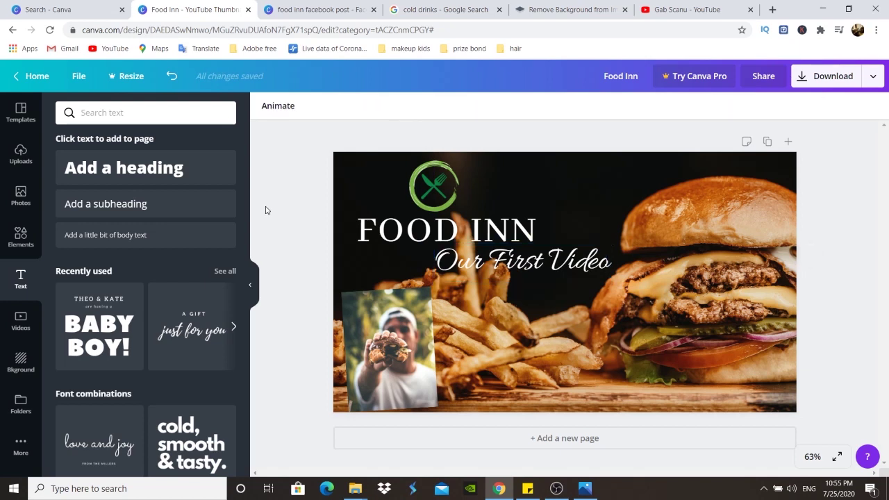
- Move the man's photo up and right and enlarge it slightly, and centre the logo above the FOOD INN title
left_click(425, 356)
left_click_drag(420, 359, 434, 331)
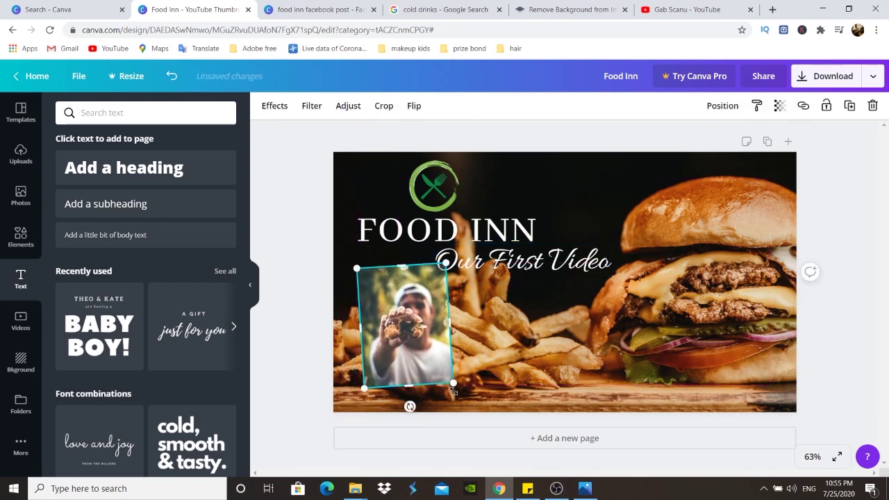
left_click_drag(453, 386, 468, 403)
left_click(318, 318)
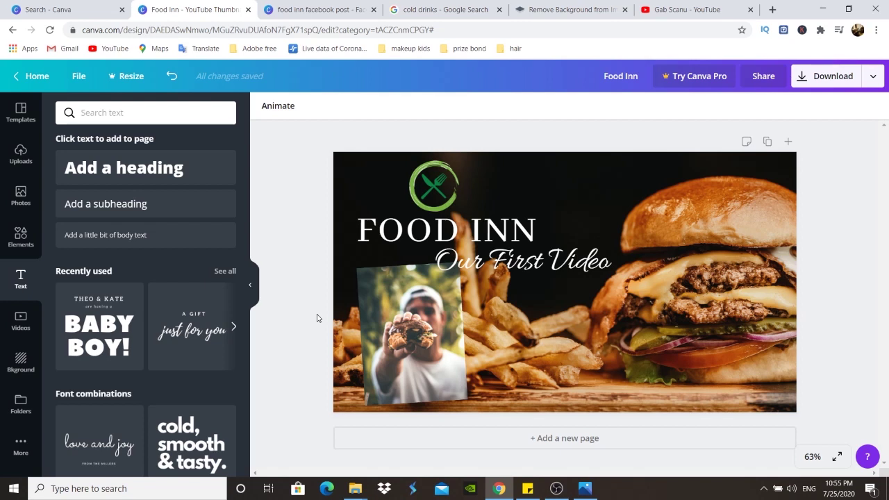
mouse_move(431, 199)
left_mouse_down()
mouse_move(588, 191)
mouse_move(570, 224)
mouse_move(464, 201)
mouse_move(435, 145)
mouse_move(441, 197)
left_mouse_up()
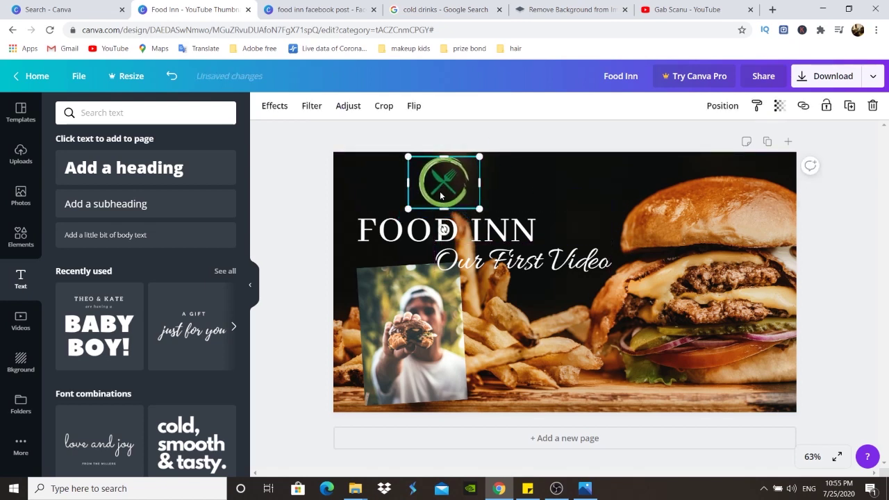
left_click(298, 193)
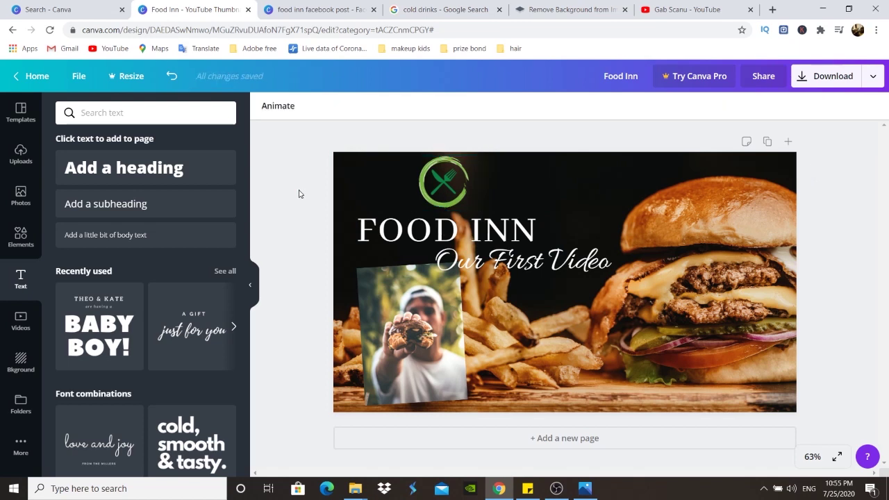
- Download the finished thumbnail as a PNG and check the downloaded Food Inn.png image, closing the viewer
left_click(814, 84)
left_click(788, 273)
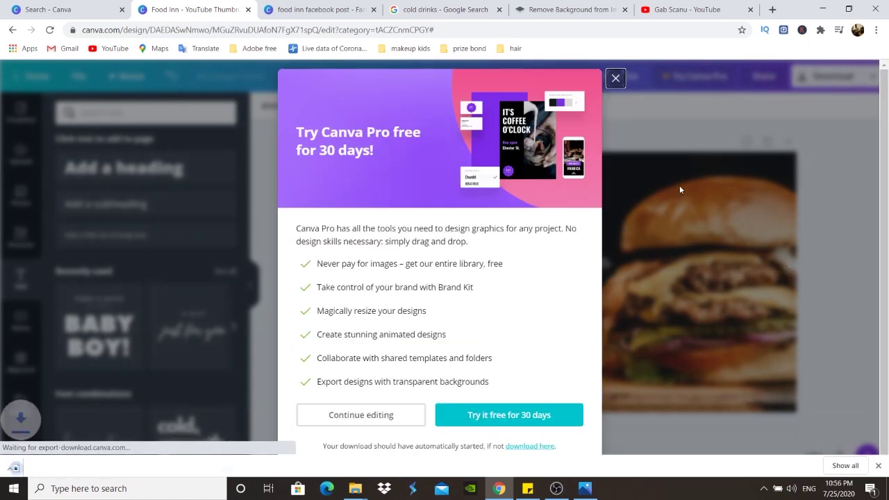
left_click(616, 80)
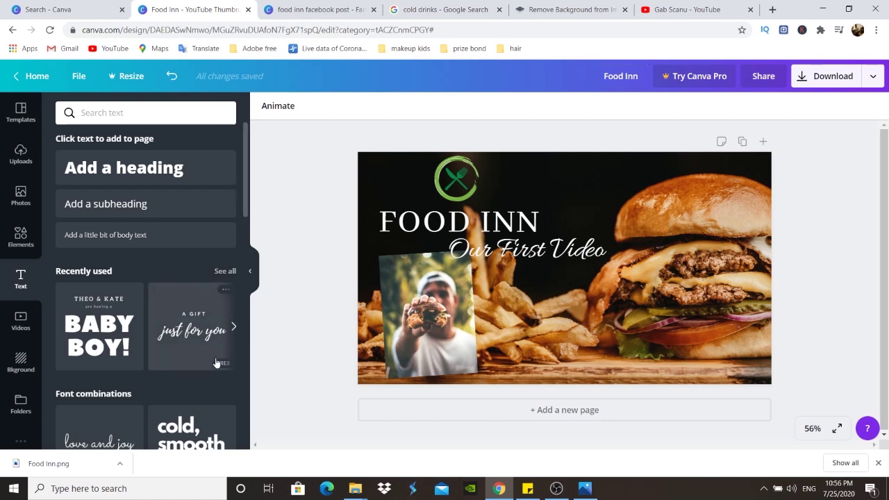
left_click(69, 467)
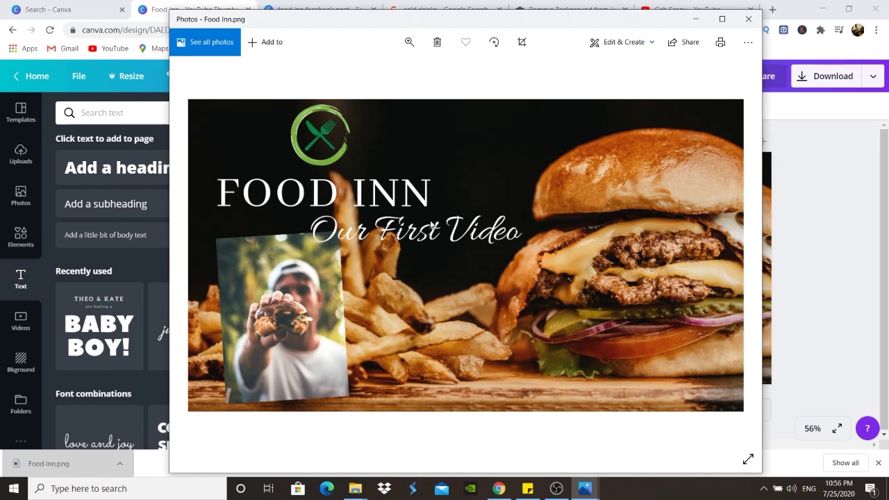
left_click(748, 19)
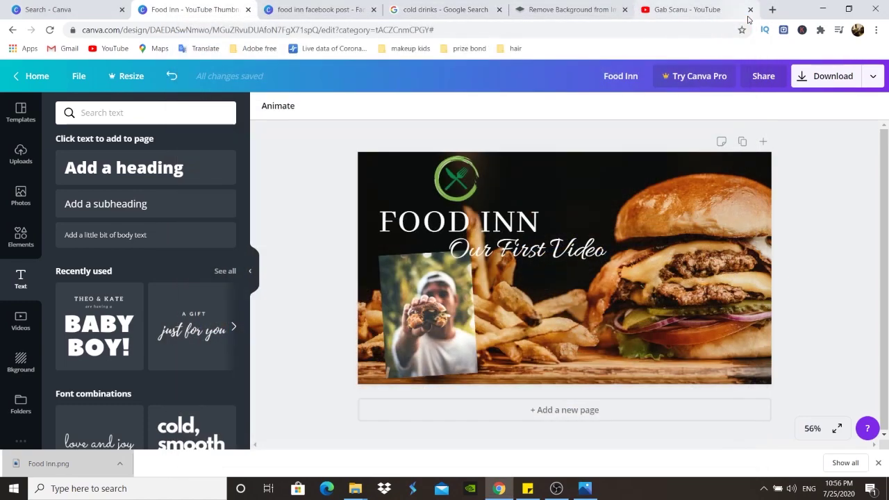
- Close the finished thumbnail and Facebook post designs, and open the T-shirt template category
left_click(109, 7)
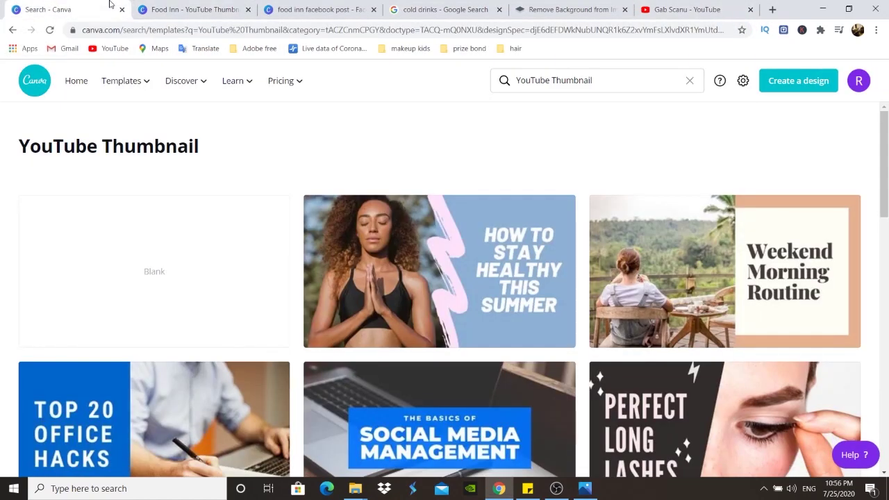
left_click(180, 7)
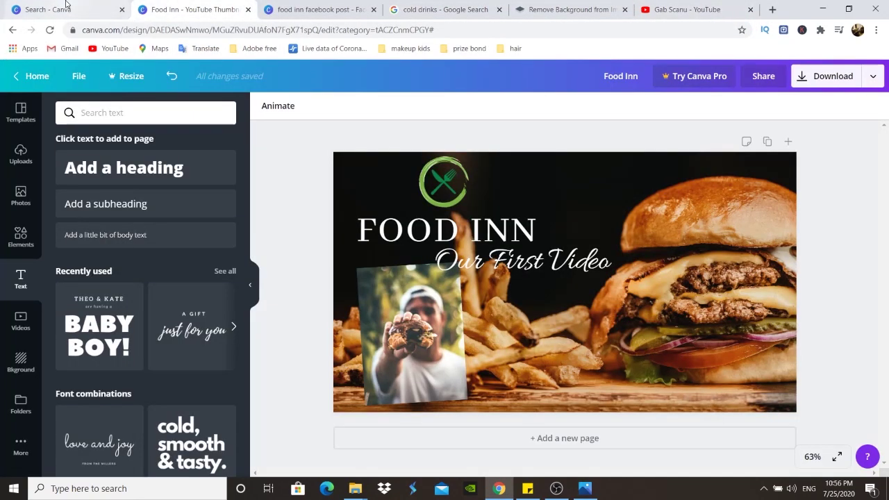
left_click(248, 10)
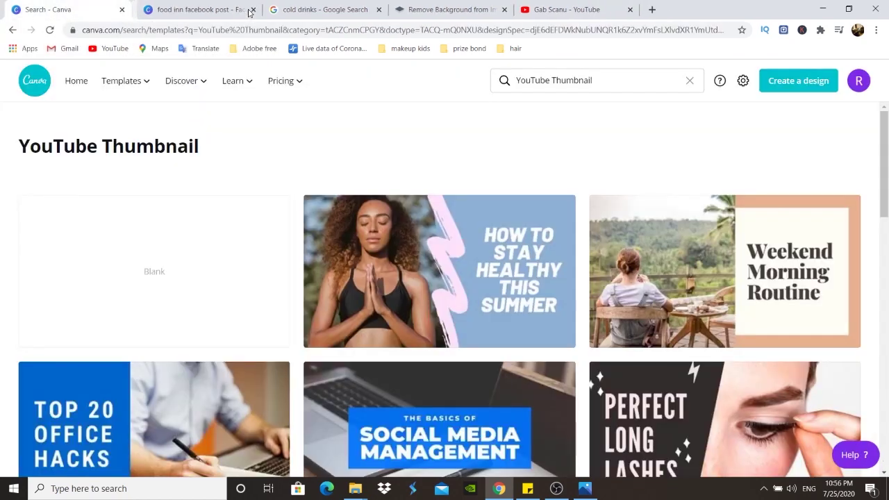
left_click(248, 10)
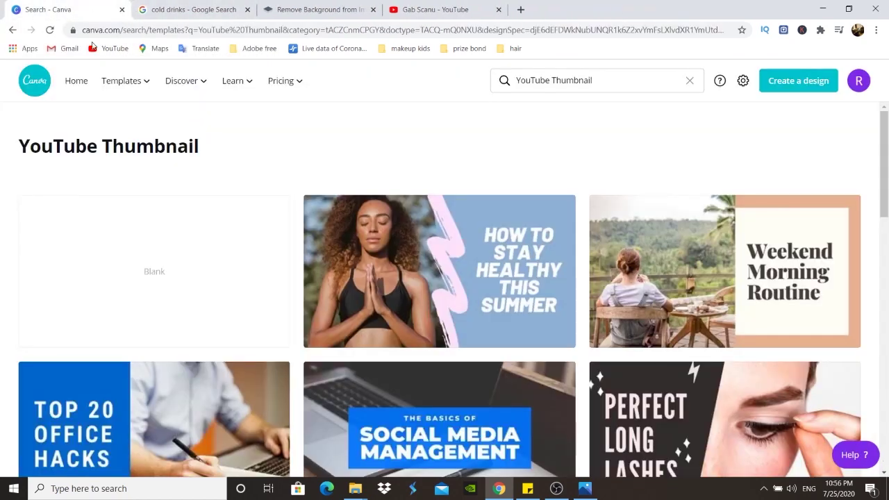
mouse_move(104, 79)
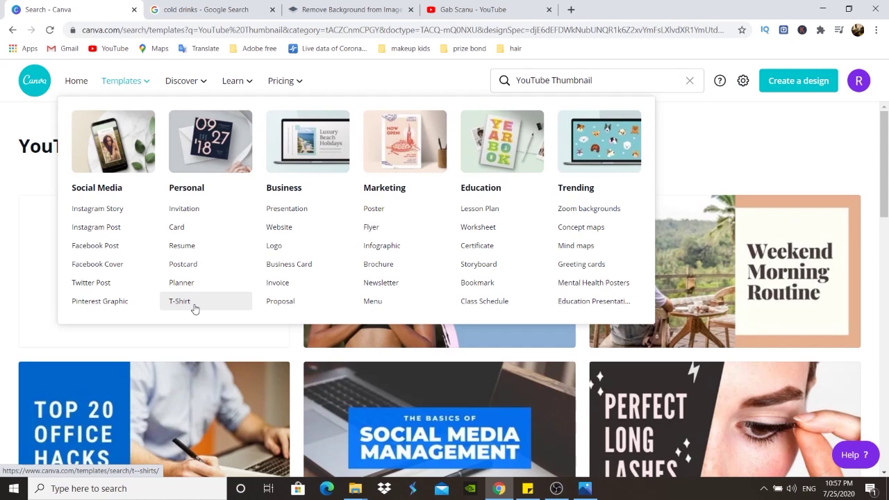
left_click(195, 309)
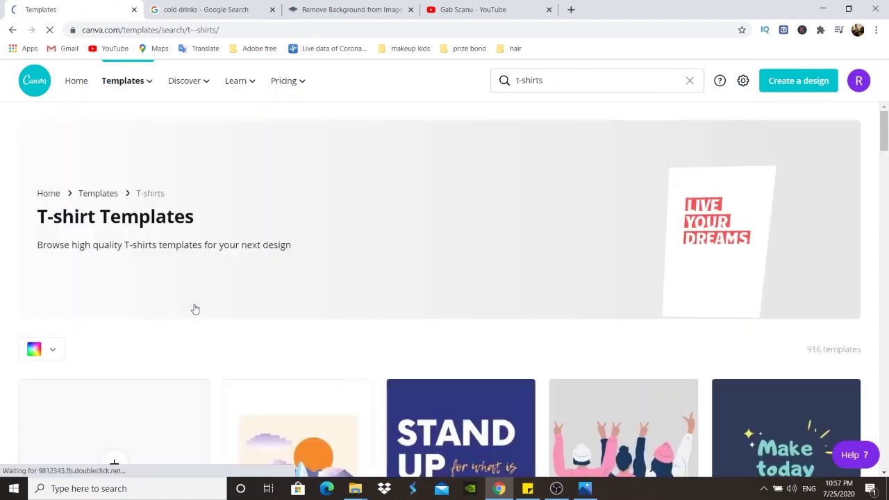
- Look through the T-shirt templates to examine the available design styles
scroll(195, 310, "down", 3)
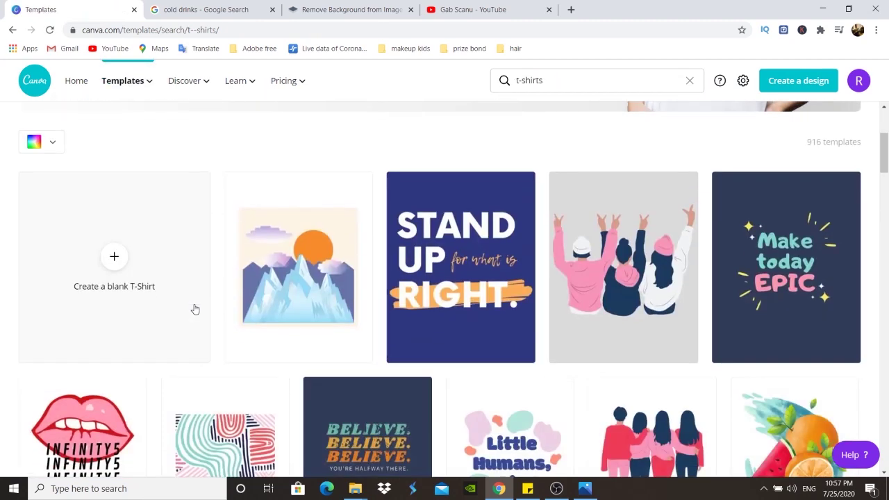
scroll(699, 288, "down", 1)
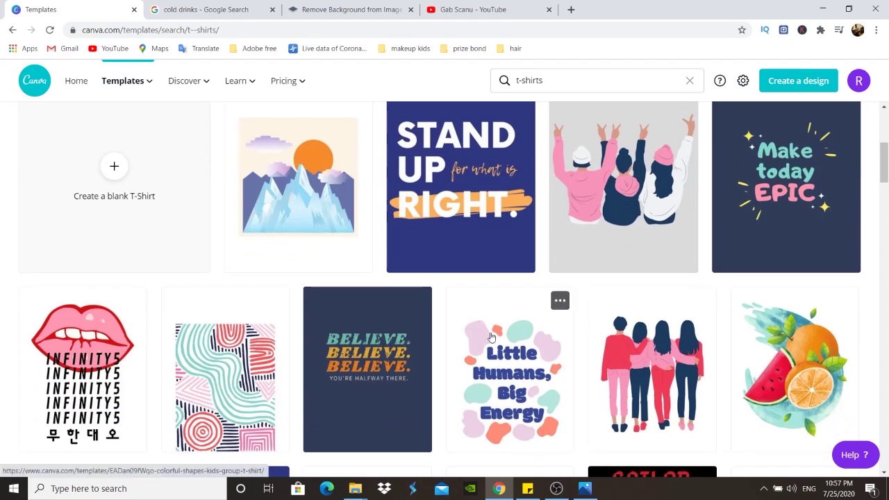
scroll(490, 337, "up", 1)
scroll(491, 338, "down", 3)
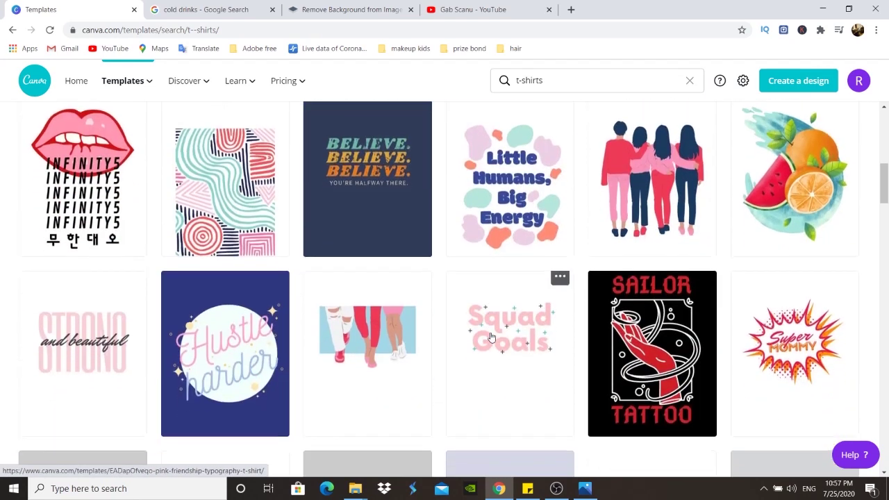
scroll(490, 337, "down", 6)
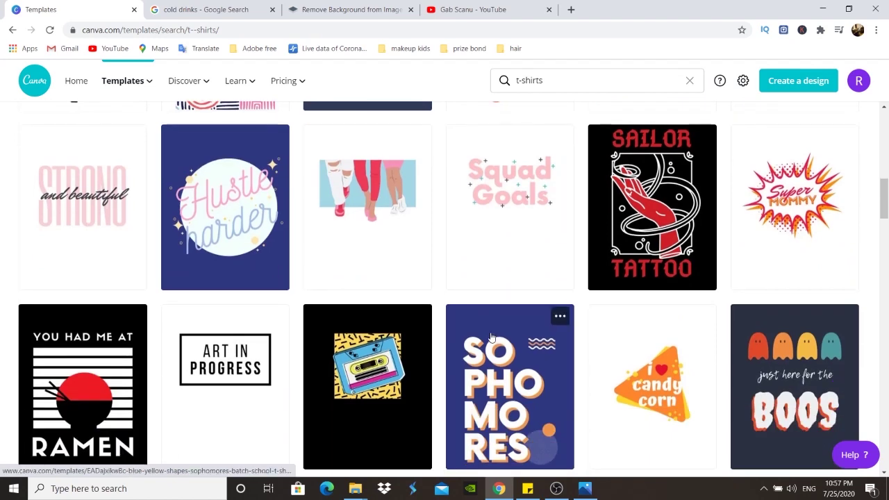
scroll(490, 338, "down", 2)
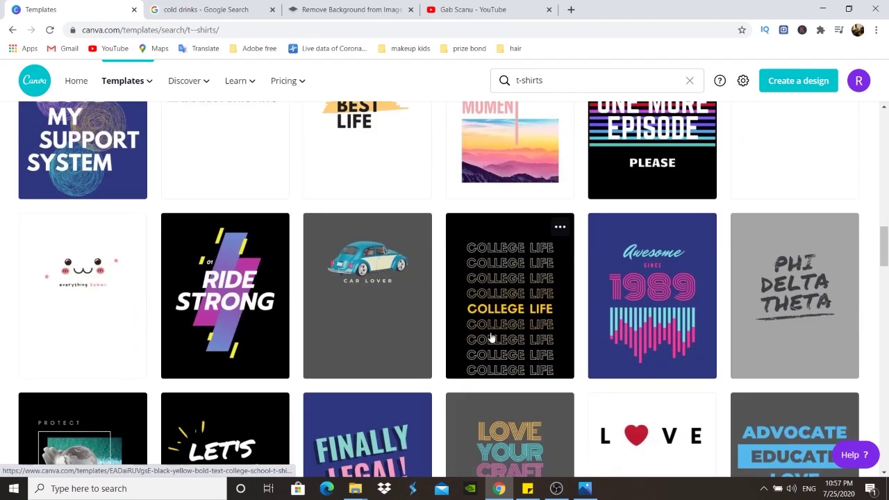
scroll(490, 338, "down", 2)
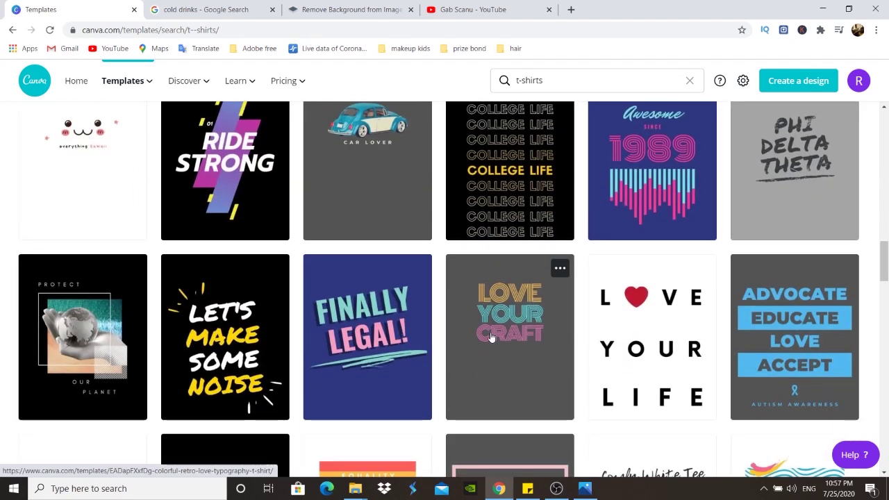
scroll(490, 338, "down", 2)
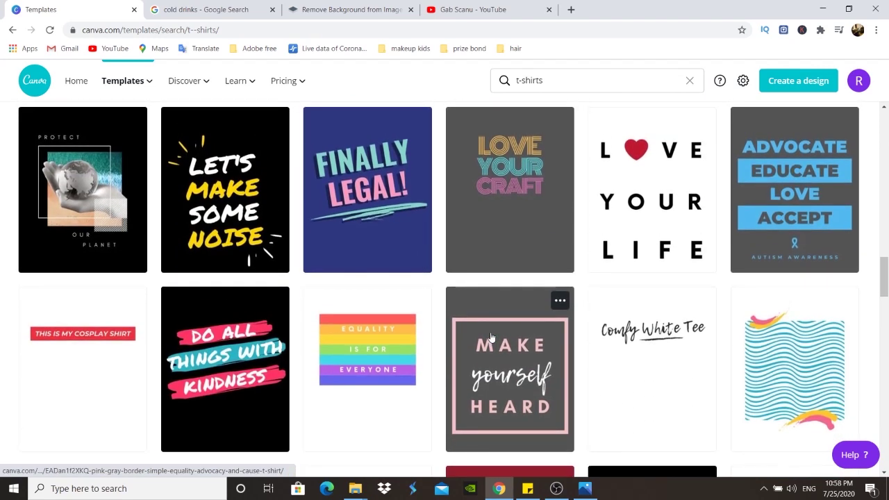
scroll(490, 338, "down", 5)
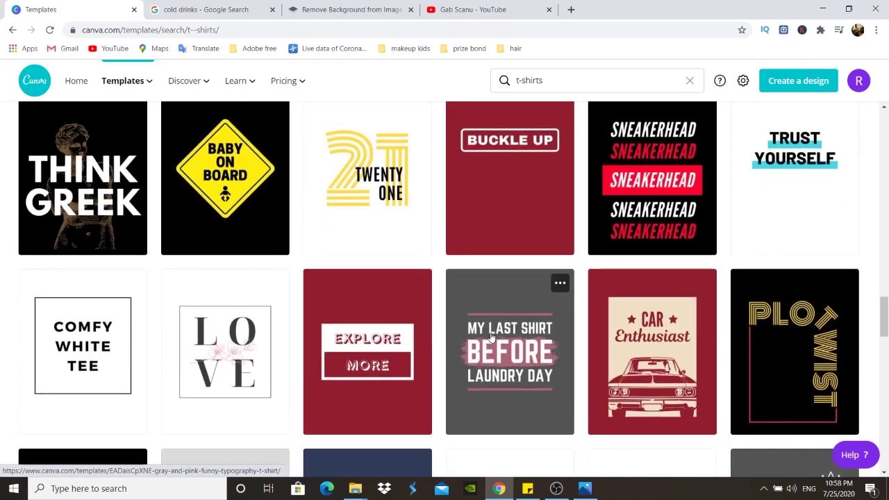
scroll(491, 338, "up", 10)
scroll(491, 338, "up", 5)
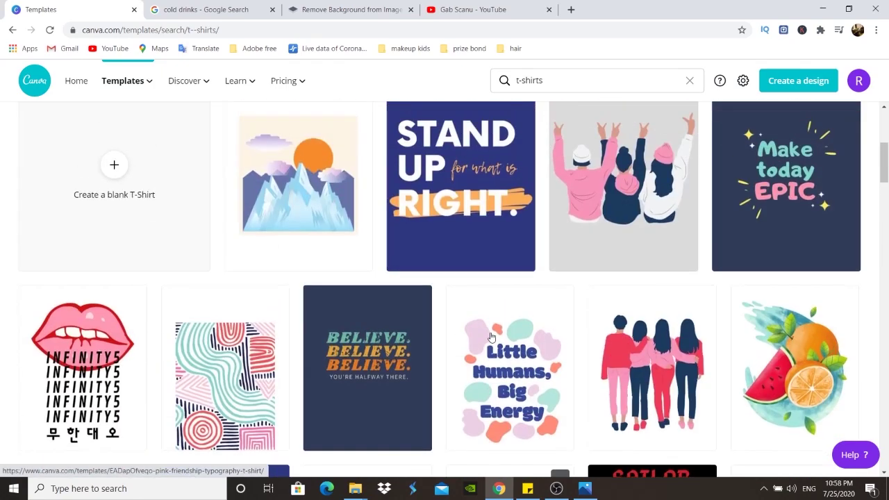
scroll(490, 337, "up", 4)
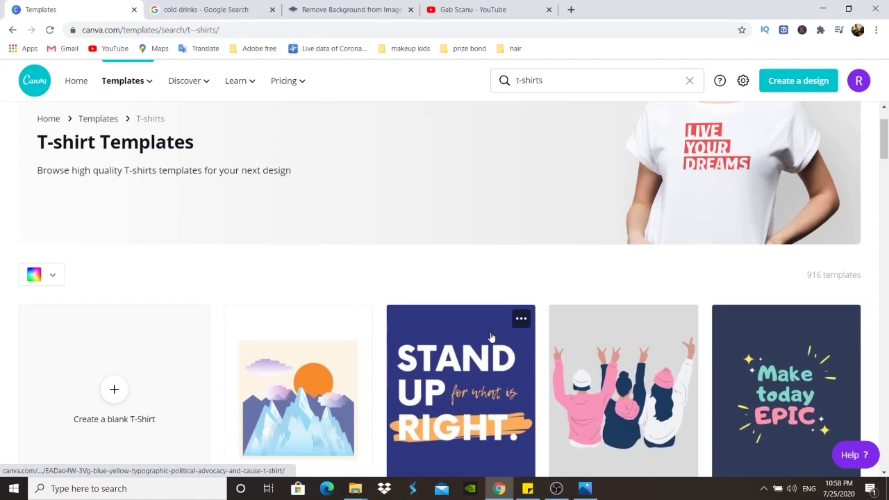
scroll(491, 337, "down", 3)
scroll(491, 337, "up", 3)
scroll(490, 338, "down", 2)
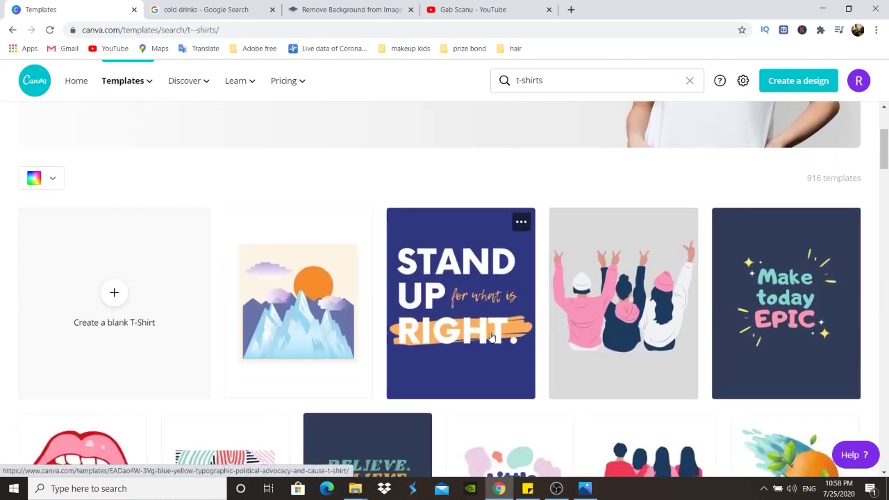
scroll(491, 337, "down", 3)
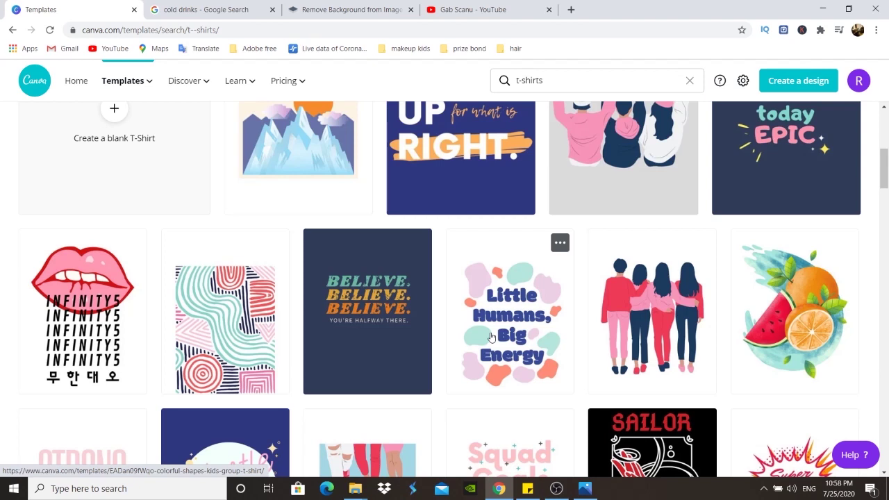
- Create a blank T-shirt design from the T-shirt templates page
scroll(414, 286, "up", 1)
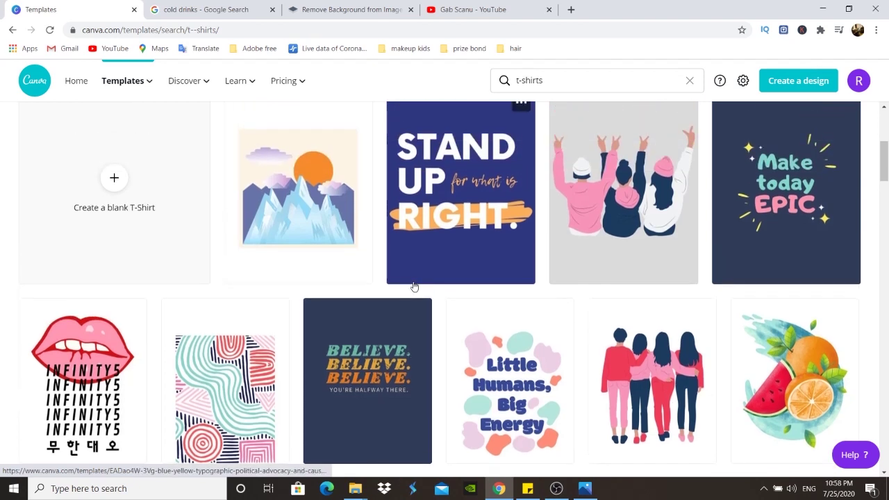
left_click(110, 184)
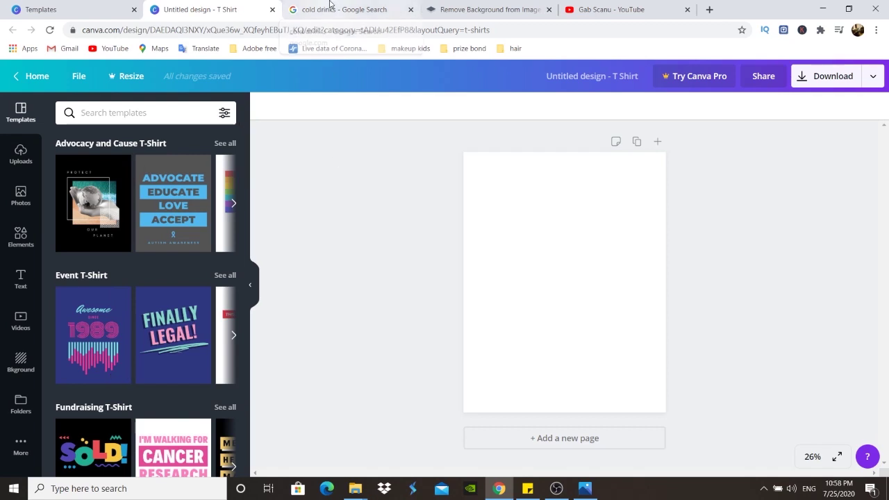
- Switch to remove.bg and upload the burger image from the Desktop to remove its background
left_click(448, 8)
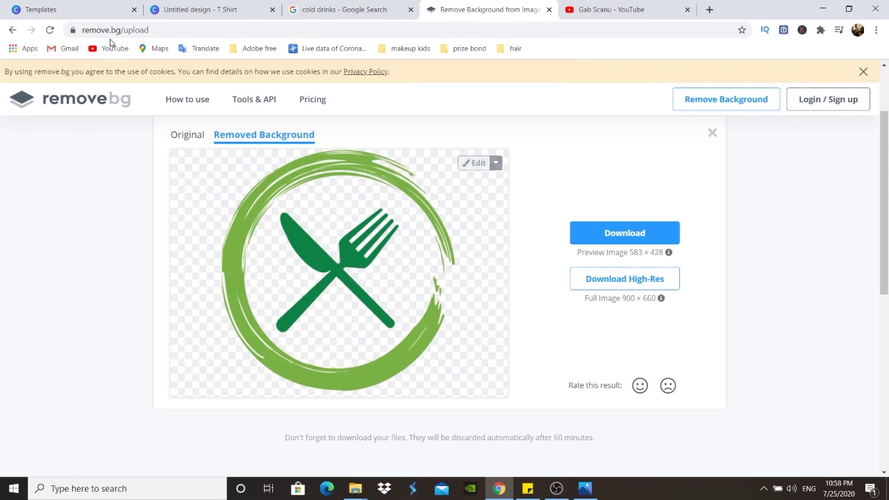
scroll(290, 135, "up", 2)
left_click(417, 143)
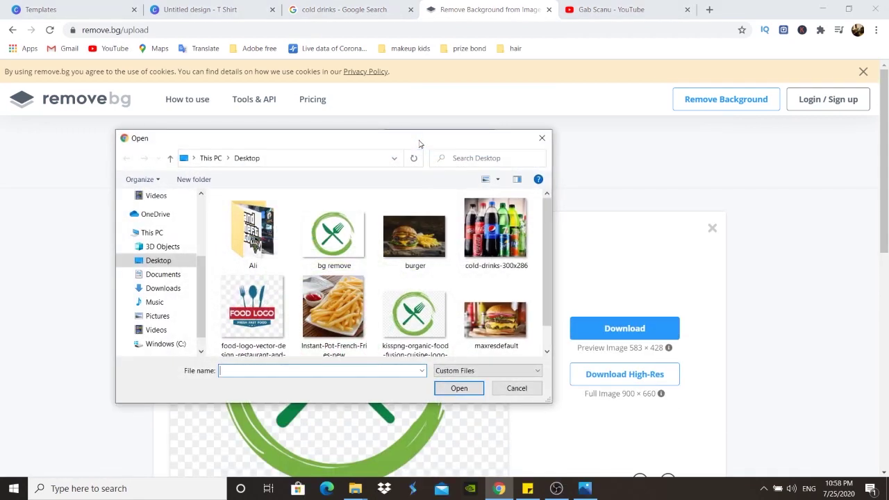
scroll(428, 306, "down", 1)
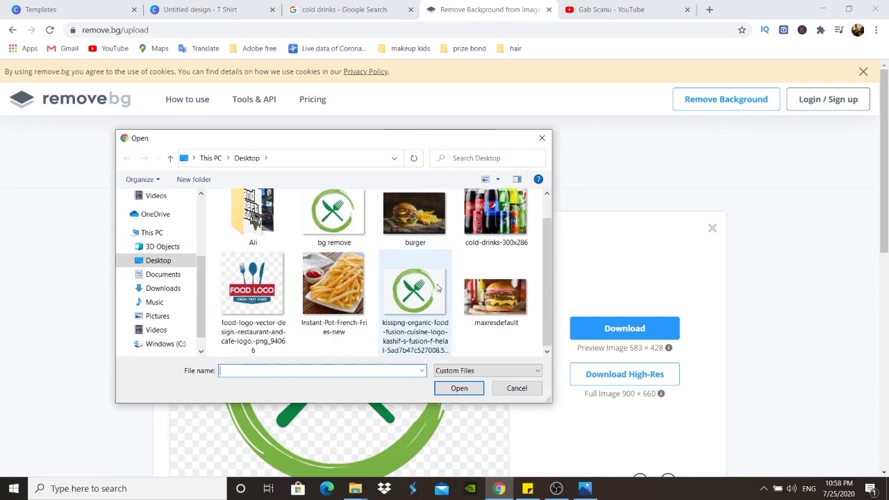
scroll(425, 313, "up", 1)
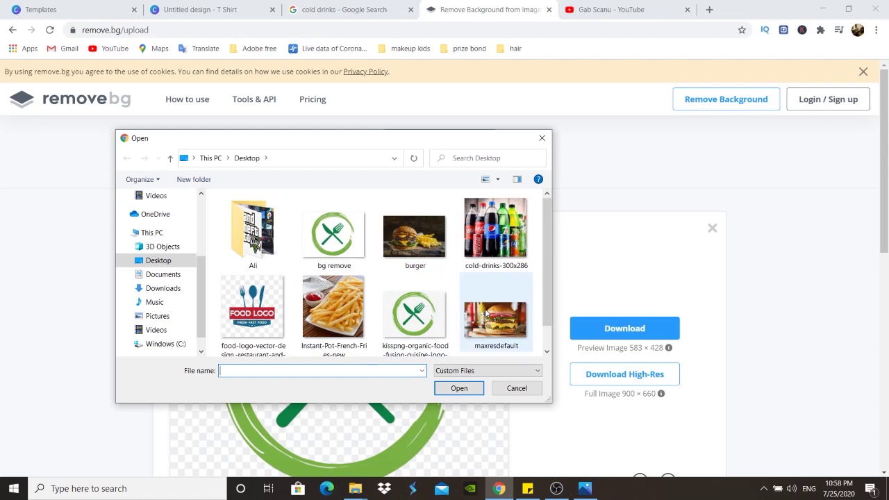
double_click(426, 244)
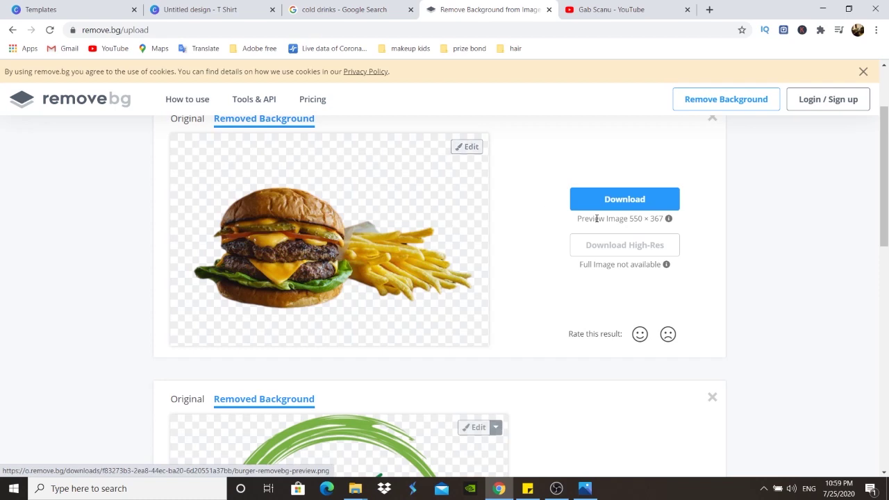
- Download the preview-size burger and fries image with its background removed
left_click(625, 208)
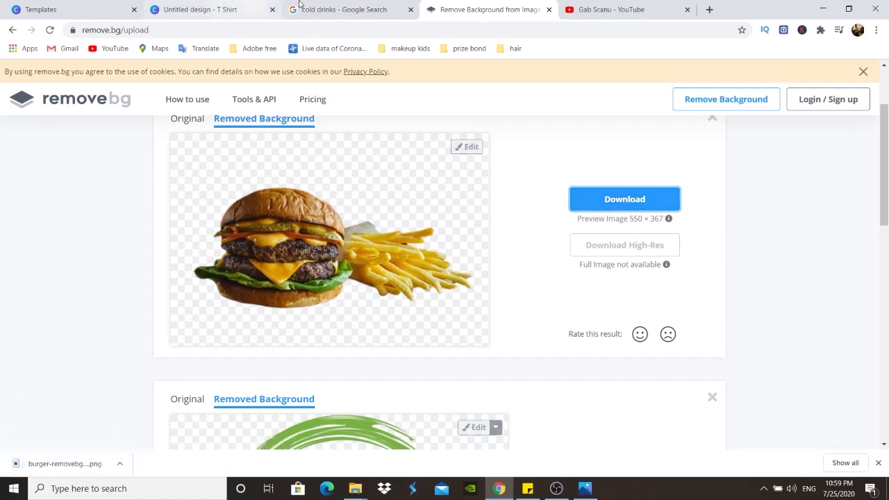
left_click(346, 7)
left_click(479, 8)
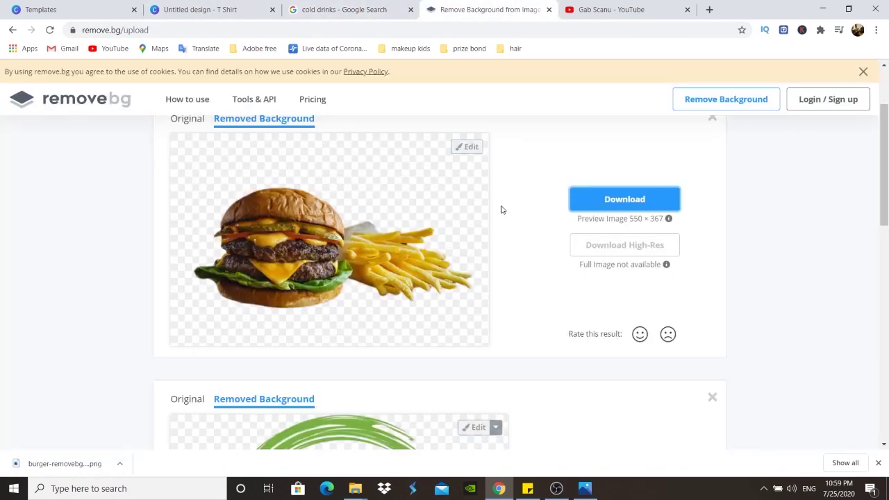
- Upload the maxresdefault burger image from the Desktop to remove its background
scroll(502, 208, "up", 2)
left_click(452, 141)
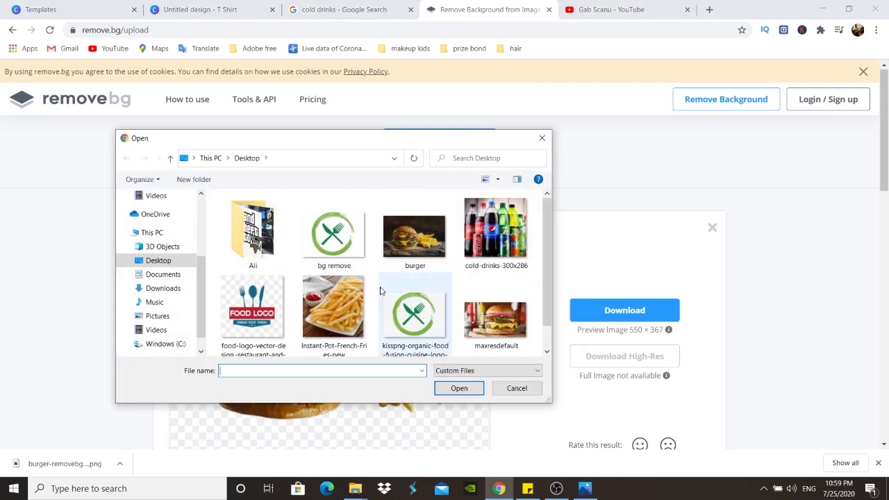
scroll(381, 289, "down", 1)
double_click(506, 307)
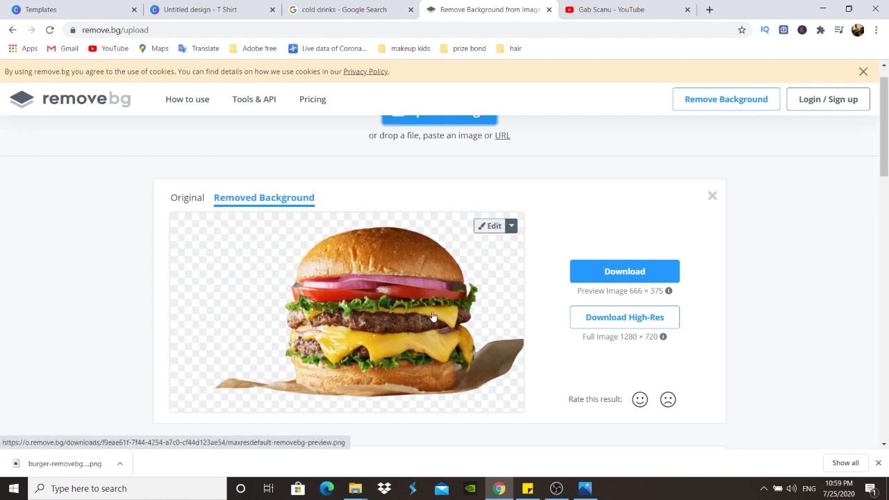
- Erase the leftover brown paper on both sides of the burger with a slightly smaller brush and download the edited image
left_click(494, 226)
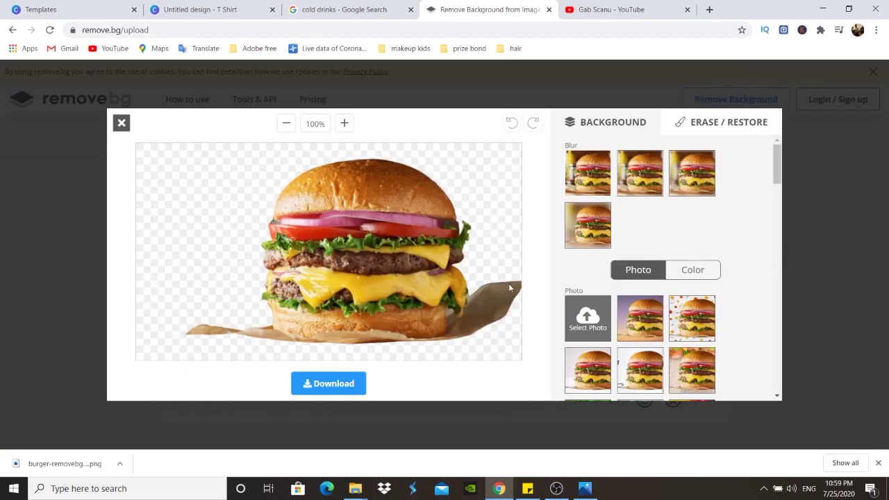
left_click(705, 127)
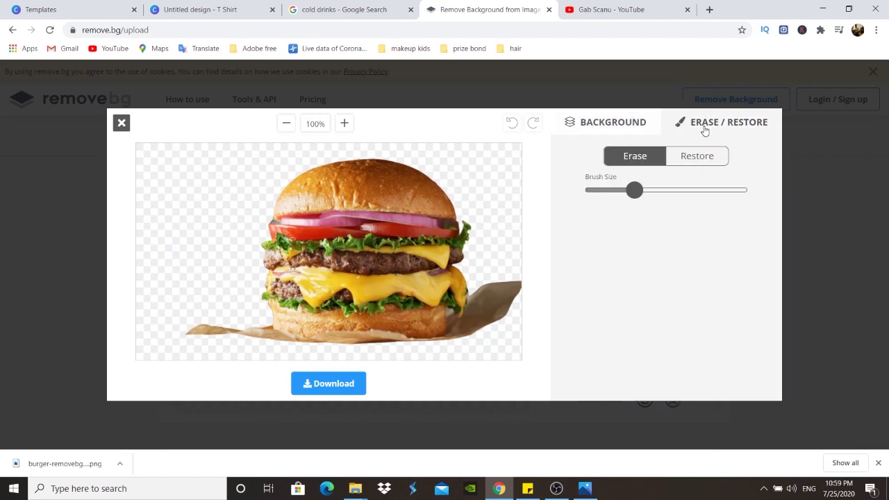
left_click_drag(640, 196, 626, 195)
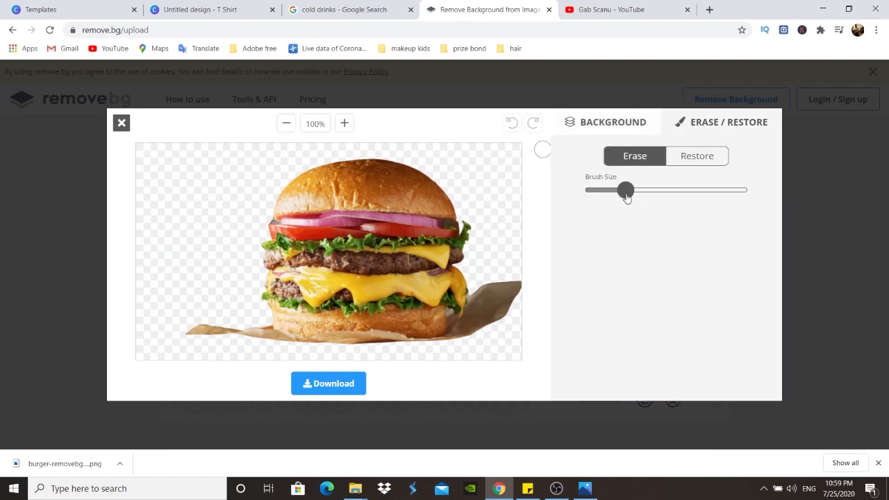
mouse_move(500, 299)
left_mouse_down()
mouse_move(510, 319)
mouse_move(525, 283)
mouse_move(500, 320)
mouse_move(486, 291)
mouse_move(475, 338)
mouse_move(491, 317)
mouse_move(449, 348)
mouse_move(483, 298)
mouse_move(480, 318)
mouse_move(448, 341)
left_mouse_up()
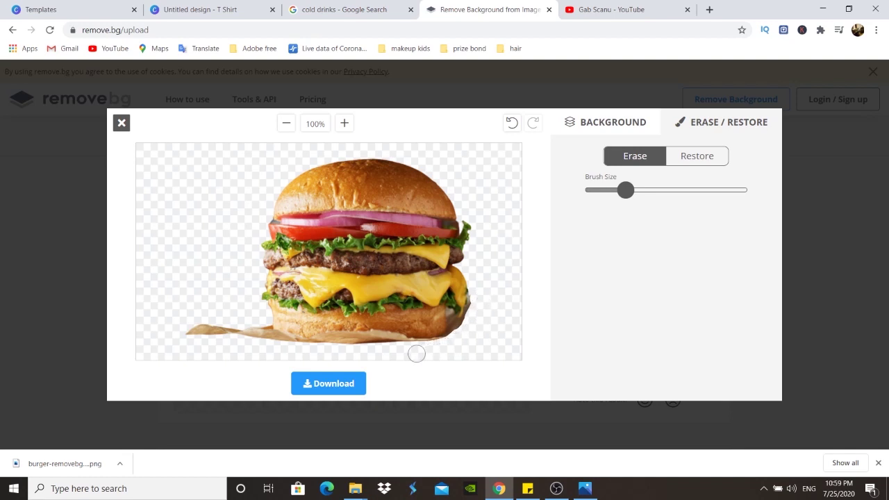
mouse_move(251, 346)
left_mouse_down()
mouse_move(206, 334)
mouse_move(176, 346)
mouse_move(205, 321)
mouse_move(227, 336)
mouse_move(225, 322)
mouse_move(253, 332)
mouse_move(253, 320)
mouse_move(300, 353)
left_mouse_up()
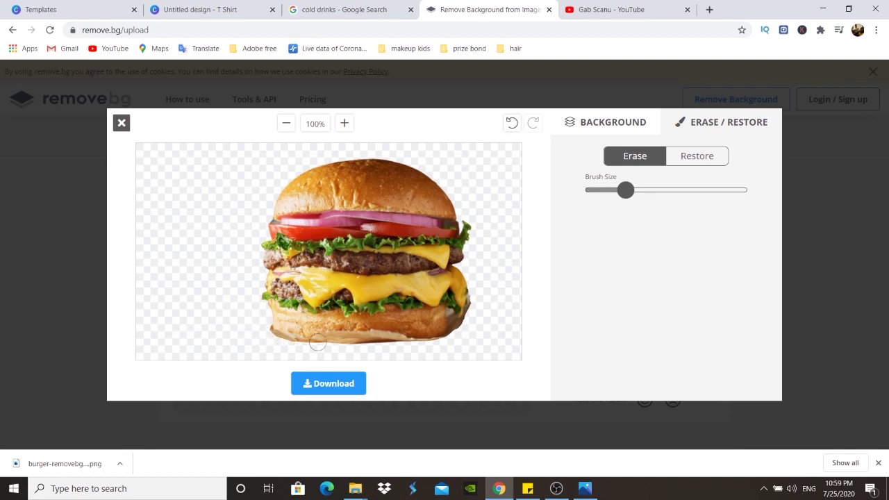
left_click(317, 394)
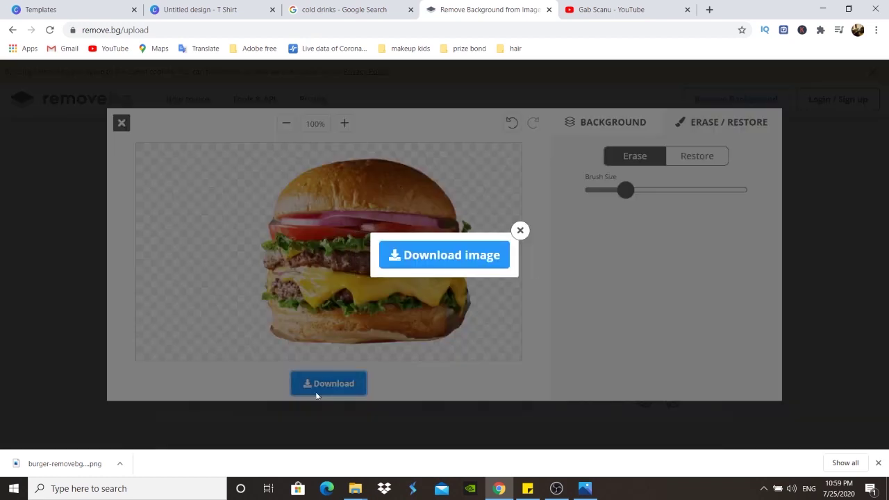
left_click(423, 257)
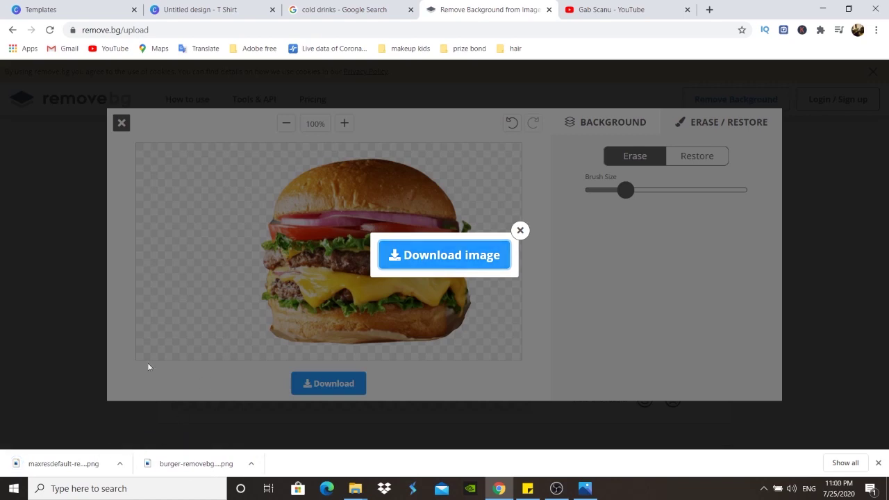
- Switch to the Canva T-shirt design and upload the two background-removed burger images from the Downloads folder
left_click(104, 7)
left_click(175, 6)
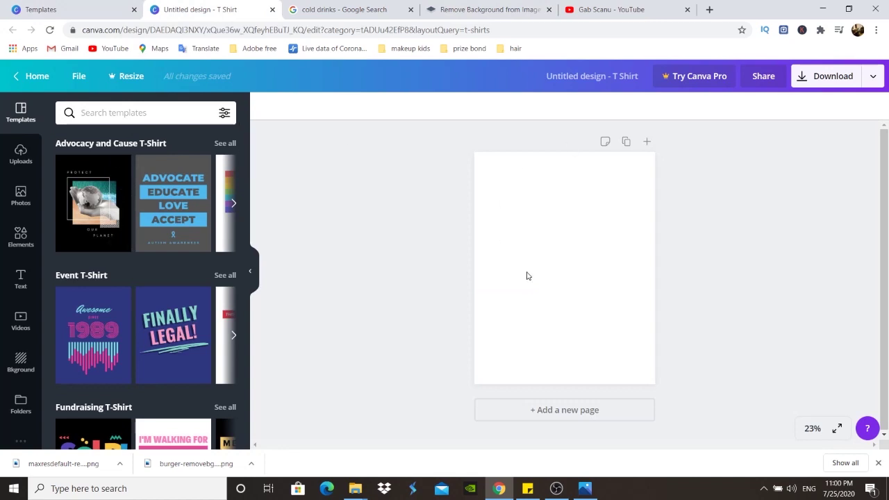
left_click(20, 153)
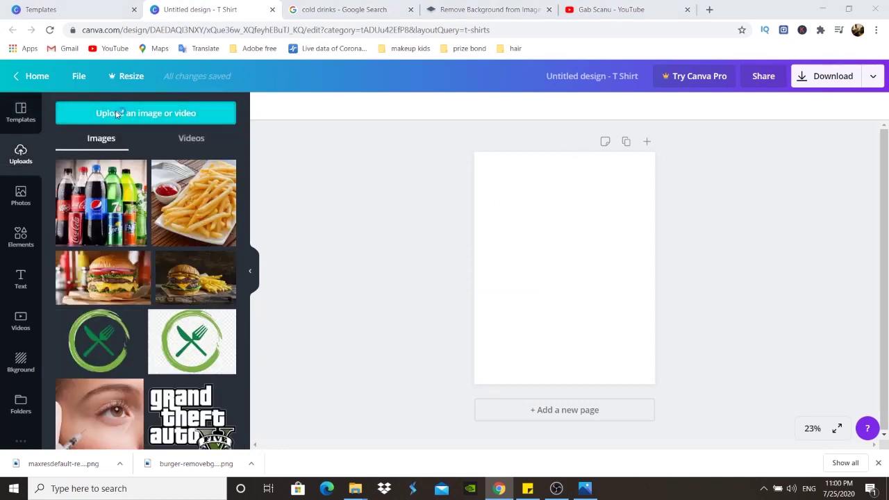
left_click(116, 114)
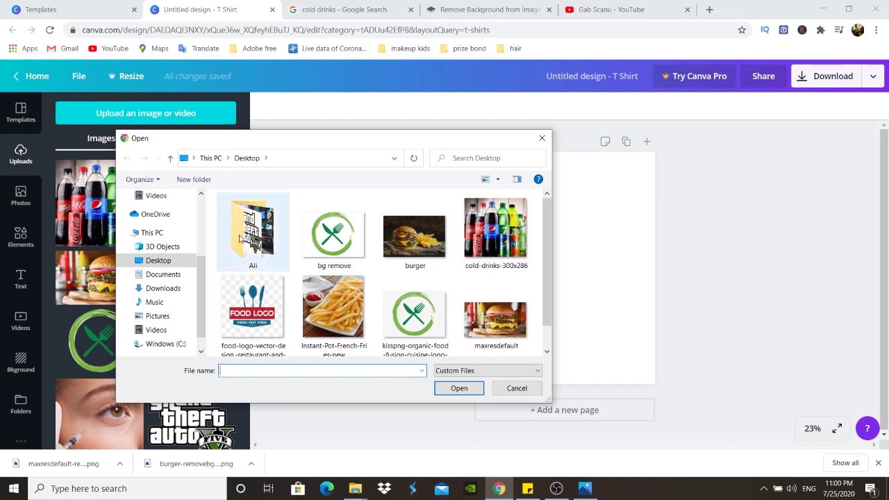
left_click(558, 490)
left_click(562, 490)
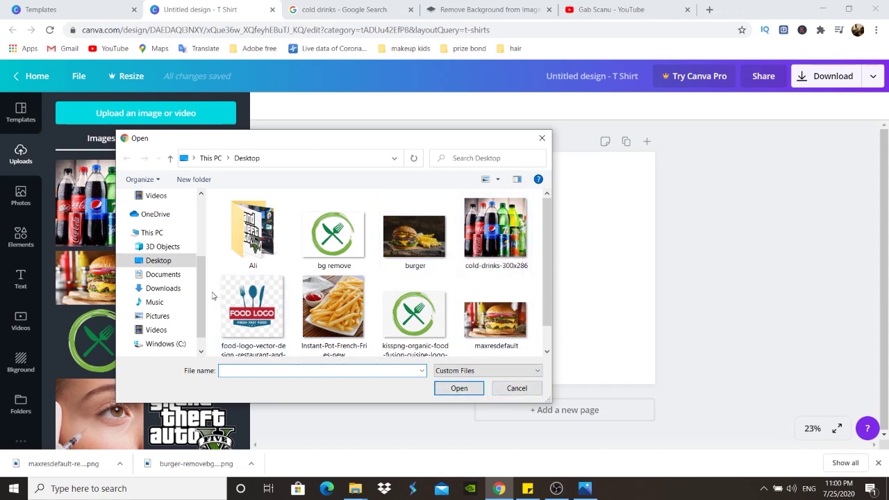
left_click_drag(202, 299, 200, 228)
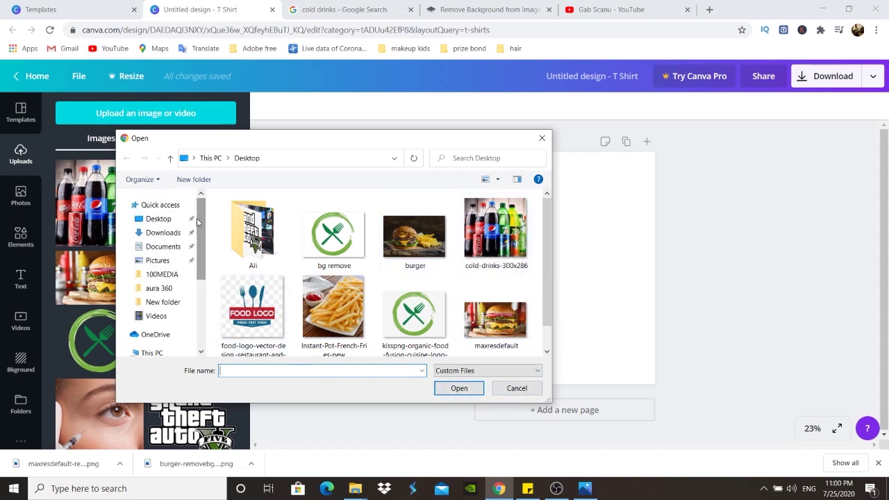
left_click(163, 233)
left_click(300, 224)
left_click(368, 224, "ctrl")
left_click(444, 388)
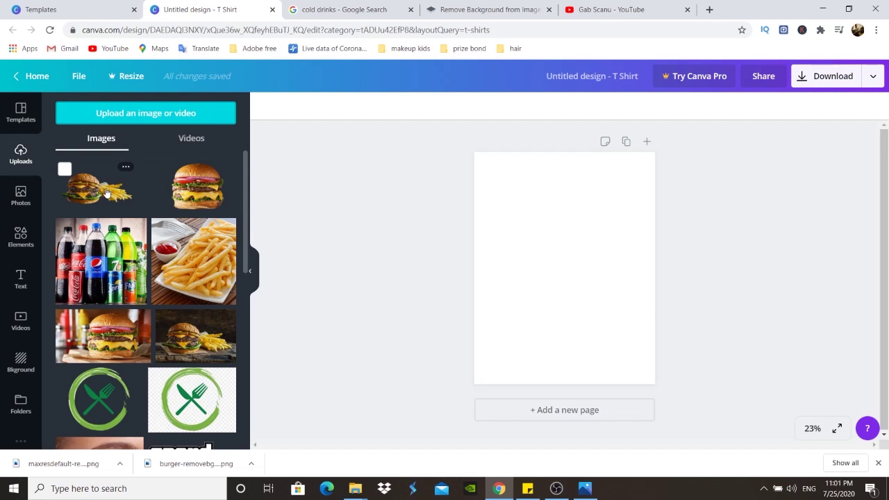
left_click_drag(107, 192, 514, 186)
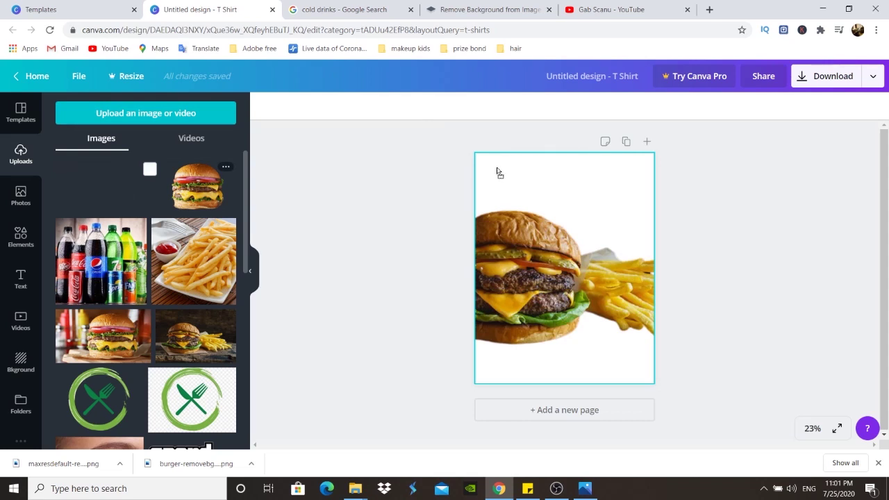
left_click_drag(499, 173, 498, 172)
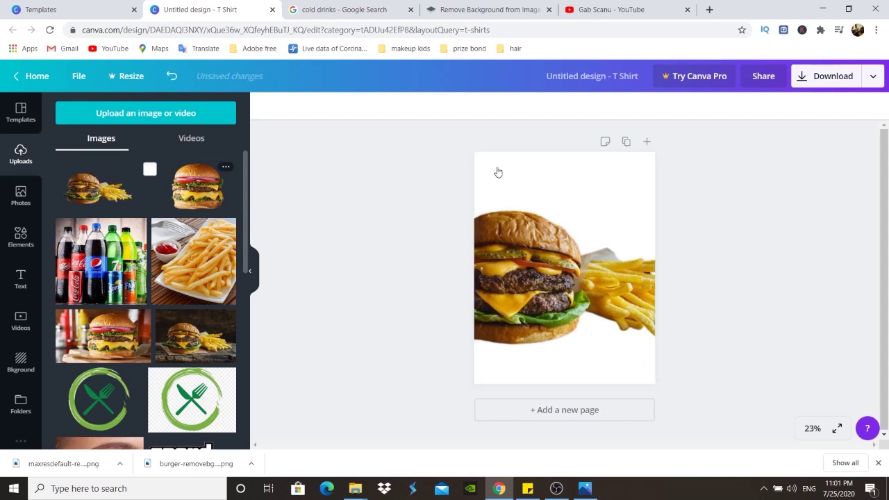
key("ctrl+z")
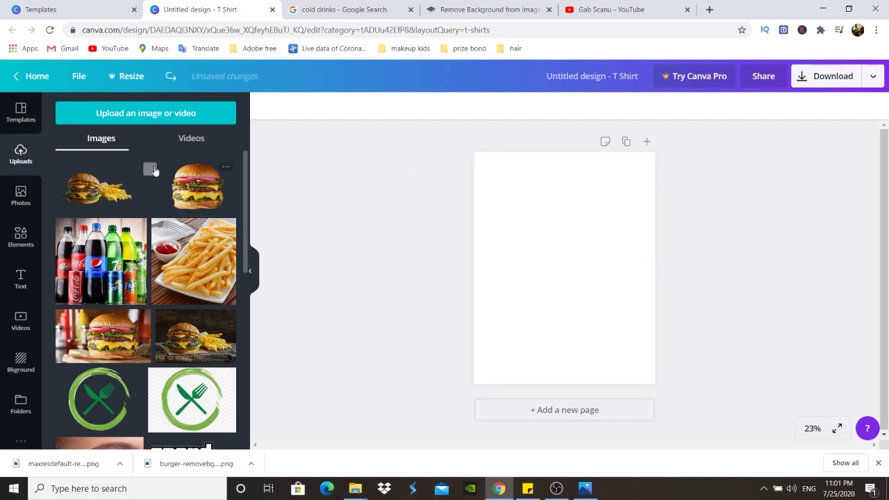
- Add the background-removed burger and fries image to the page, enlarge it to about the page width and centre it
left_click(88, 187)
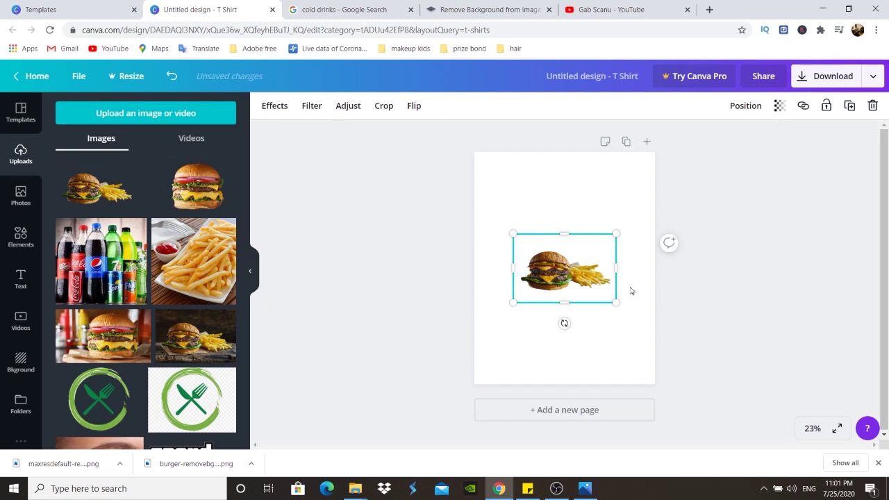
left_click_drag(617, 303, 660, 332)
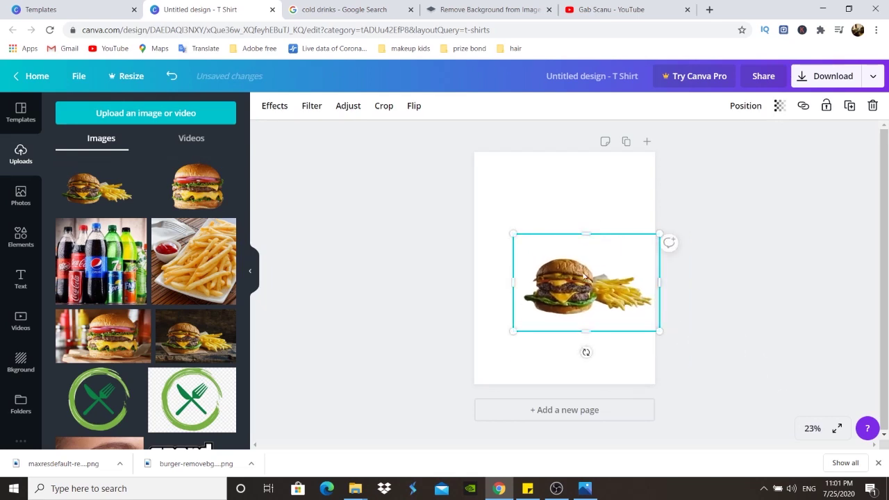
left_click_drag(569, 270, 526, 246)
left_click_drag(618, 309, 663, 349)
mouse_move(564, 297)
left_mouse_down()
mouse_move(548, 298)
mouse_move(555, 299)
left_mouse_up()
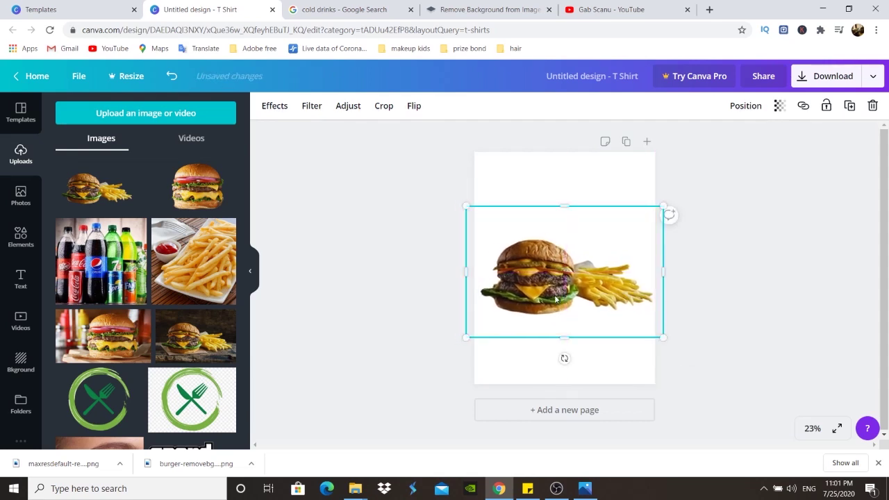
left_click(435, 258)
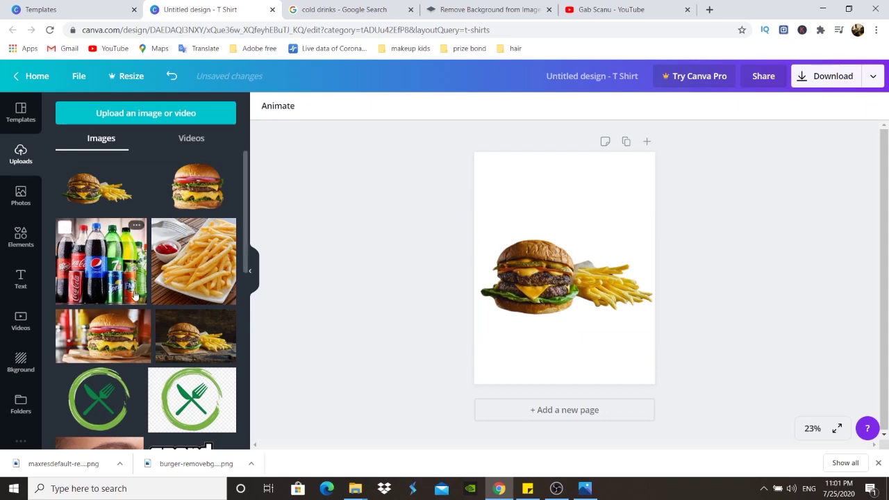
- Add the transparent green fork-and-knife logo, shrink it and place it centred at the top of the page
left_click(83, 414)
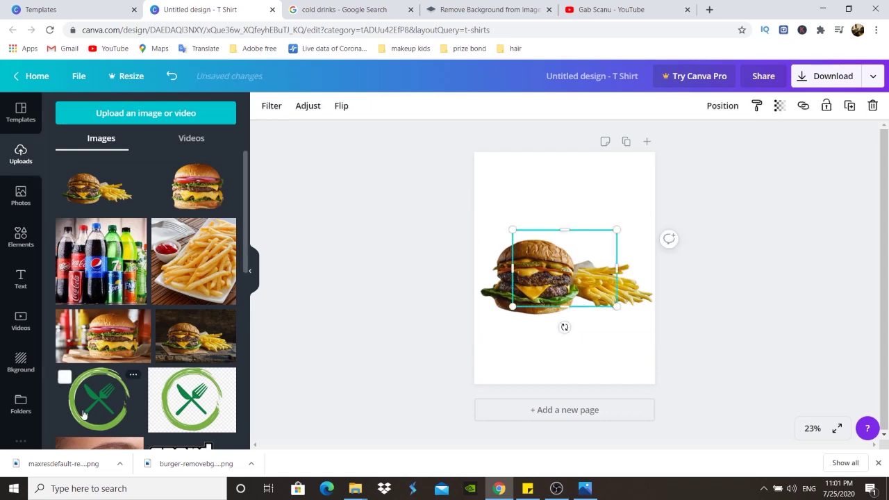
left_click_drag(560, 276, 569, 194)
left_click_drag(626, 228, 573, 183)
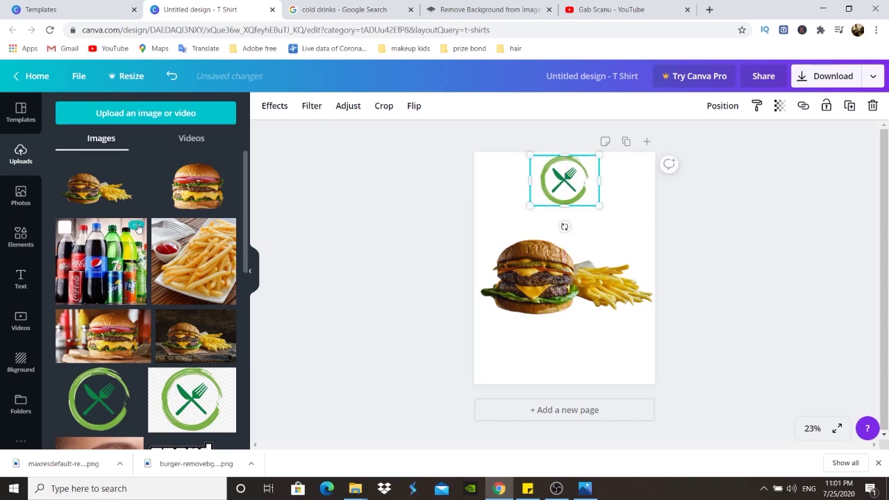
- Add a heading reading "Food Inn" below the logo and widen its text box to fit one line
left_click(21, 279)
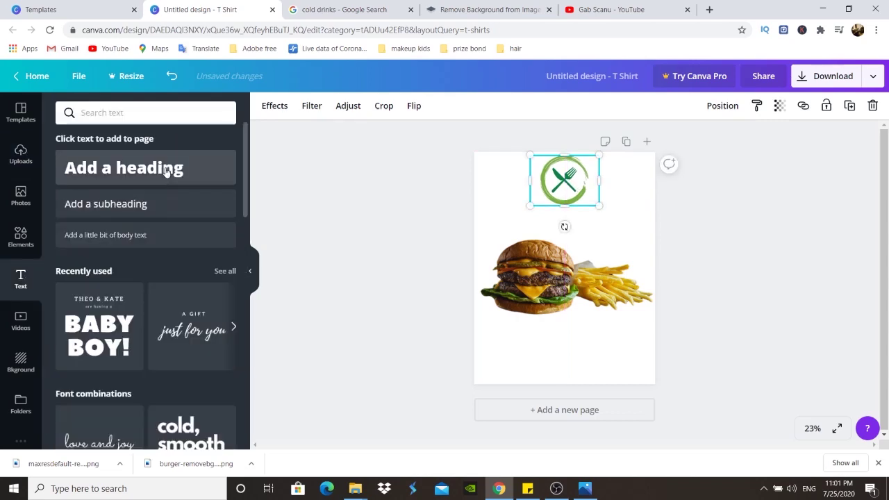
left_click(129, 169)
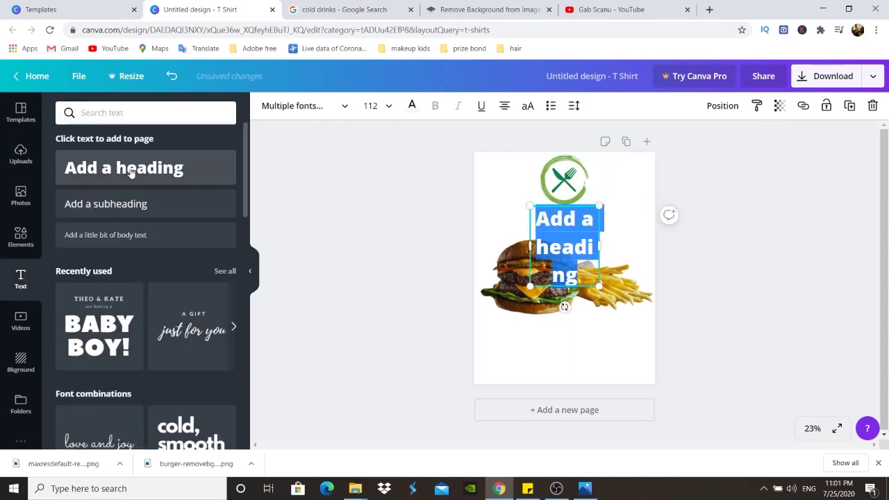
type("Foo")
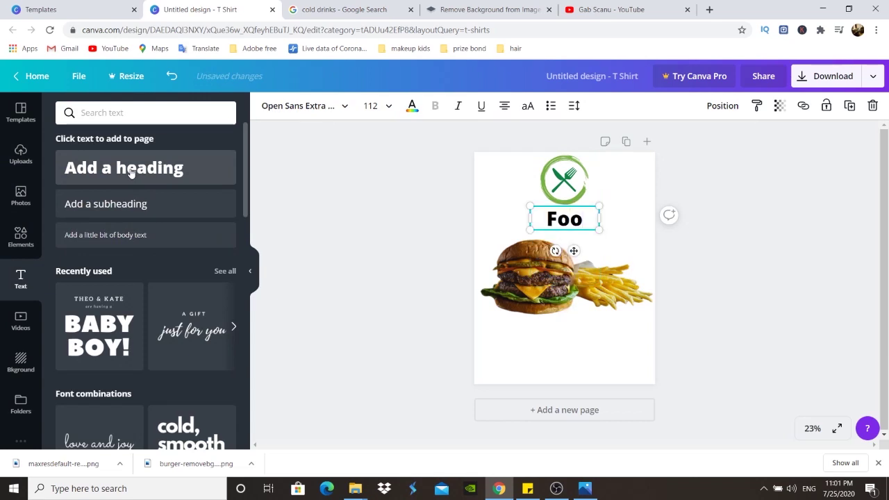
key("BackSpace")
key("BackSpace")
type("ood Inn")
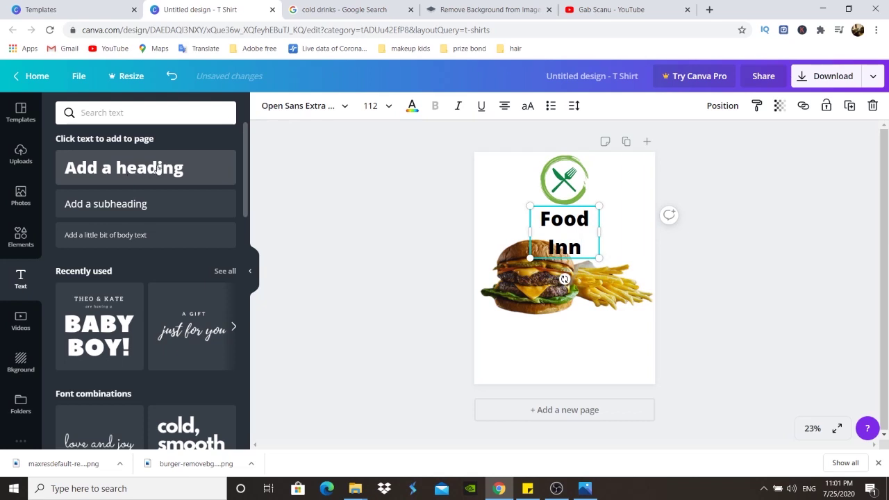
left_click_drag(600, 235, 566, 229)
left_click(431, 197)
- Change the Food Inn heading's font to Playlist Script
left_click(587, 232)
double_click(566, 229)
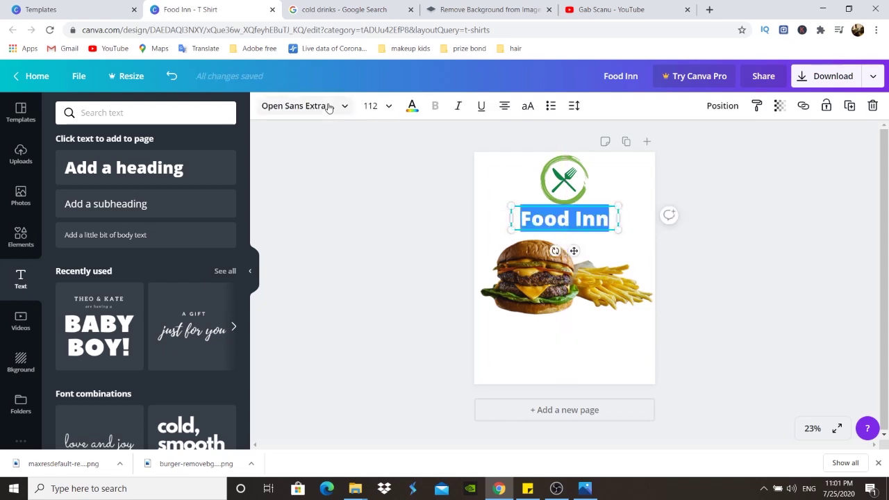
left_click(299, 106)
left_click(96, 241)
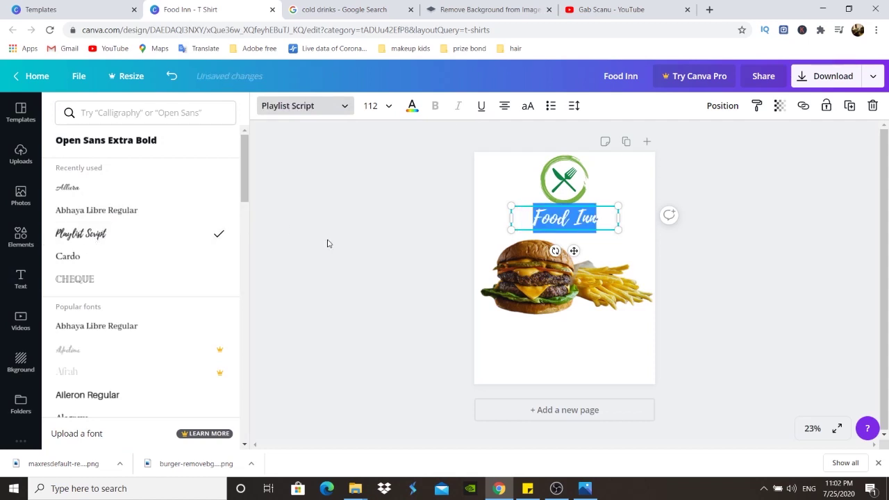
key("Escape")
left_click(382, 209)
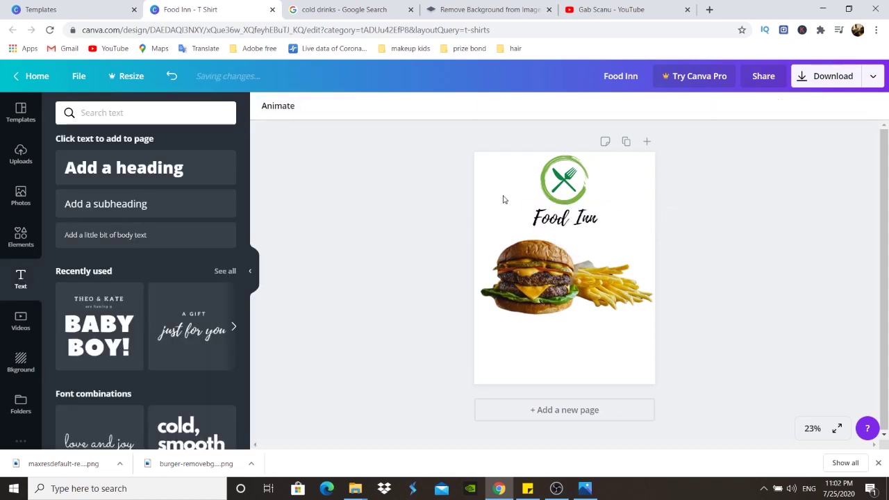
- Move the fork-and-knife logo slightly down so it sits just above the Food Inn heading
left_click_drag(574, 191, 574, 202)
left_click(478, 212)
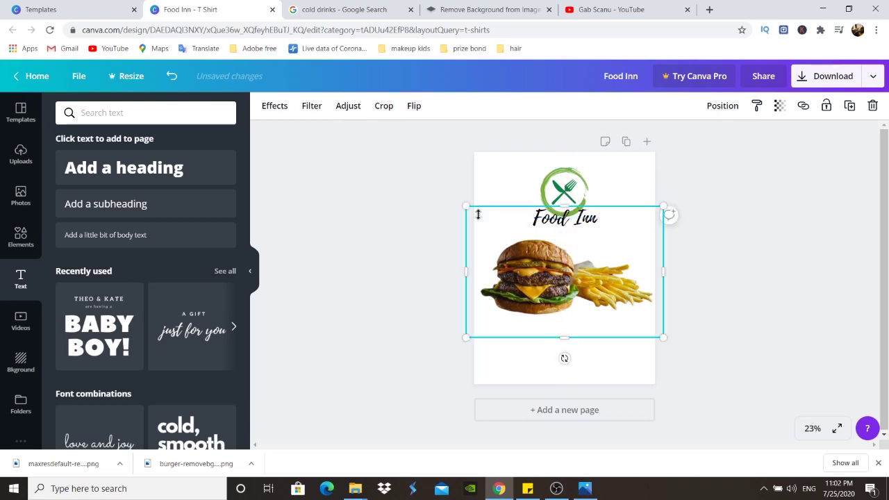
left_click(421, 178)
left_click_drag(552, 188, 550, 203)
- Enlarge the Food Inn heading and position it centred between the logo and the burger image
left_click(542, 221)
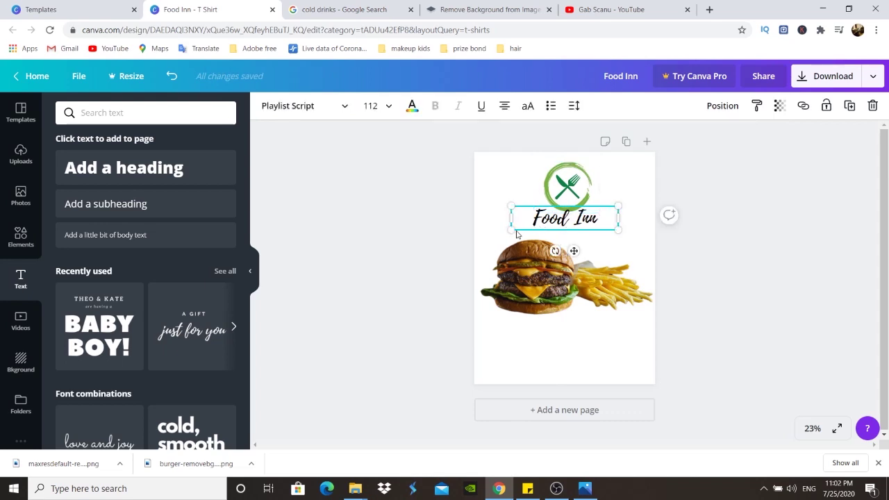
left_click_drag(513, 230, 448, 257)
left_click(408, 211)
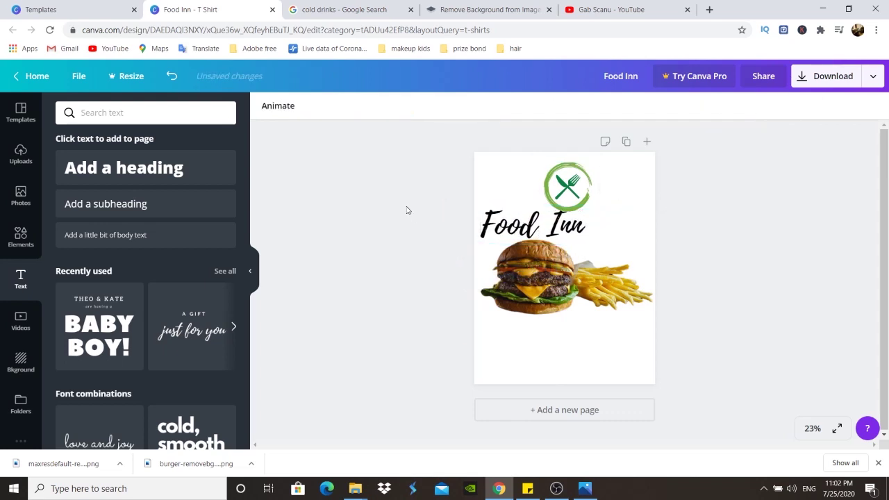
left_click(503, 223)
left_click_drag(503, 223, 559, 201)
left_click(559, 203)
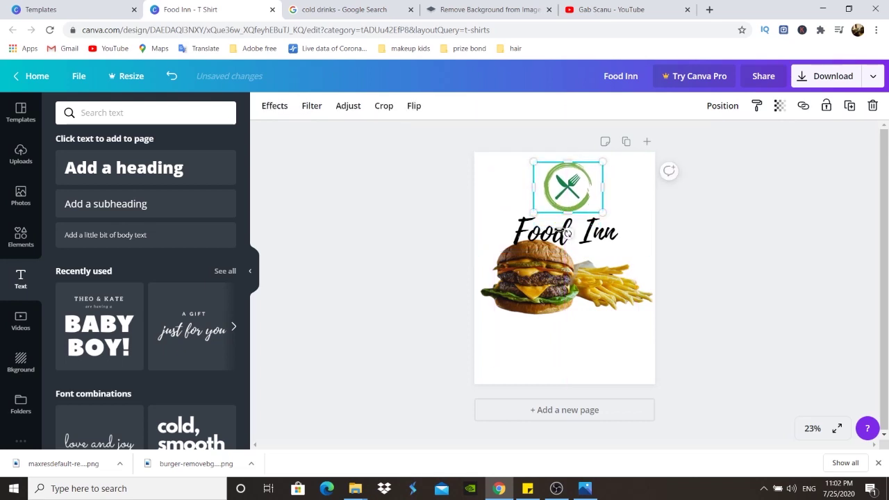
- Move the Food Inn heading slightly up so it sits closer to the logo above the burger image
left_click(560, 230)
left_click_drag(545, 233, 544, 231)
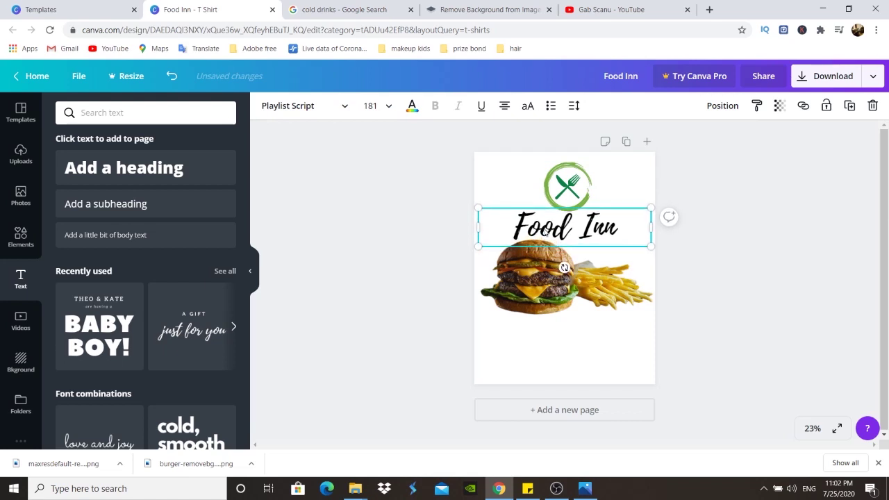
left_click(756, 215)
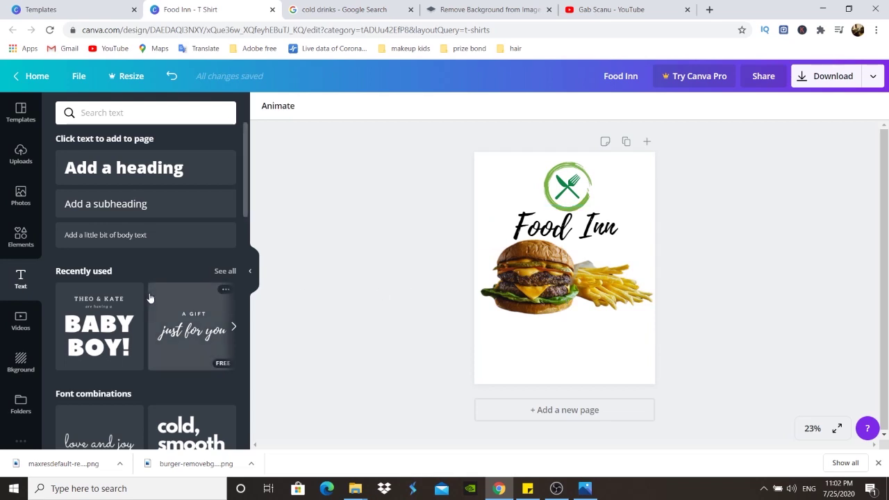
- Add a subheading reading "Buy 1 Get 1 Free" and place it centred below the burger and fries
scroll(149, 298, "down", 1)
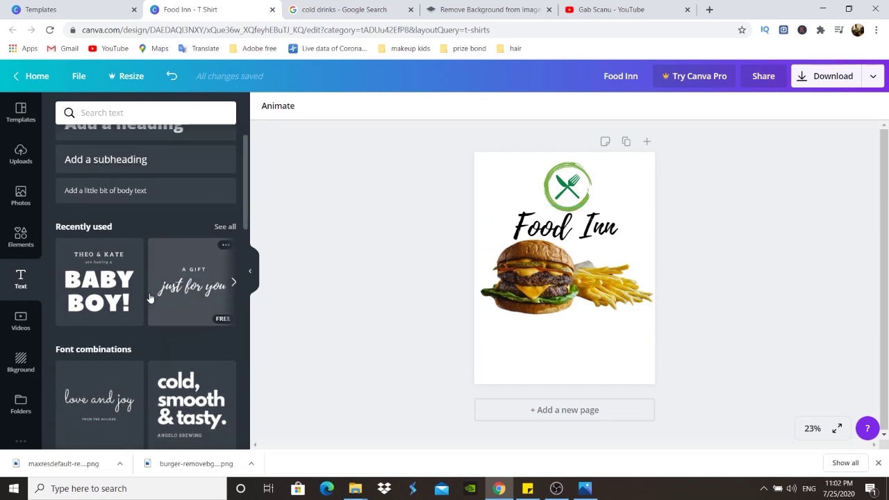
scroll(149, 298, "up", 1)
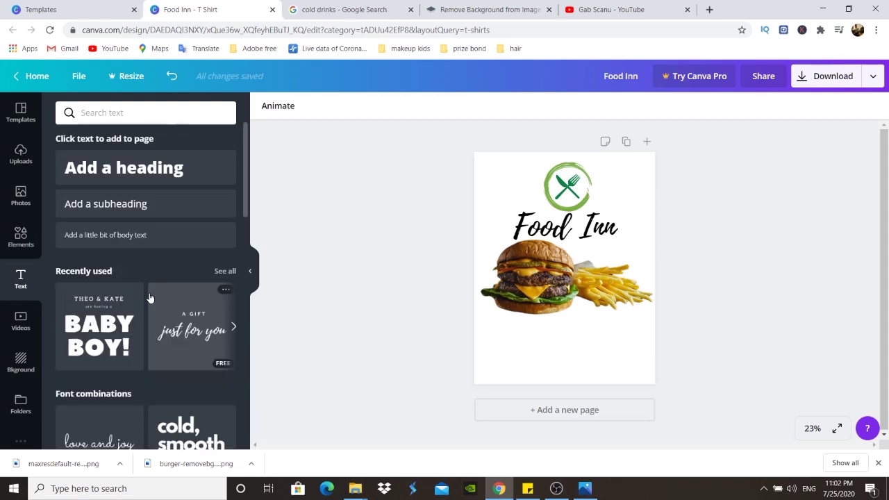
left_click(127, 203)
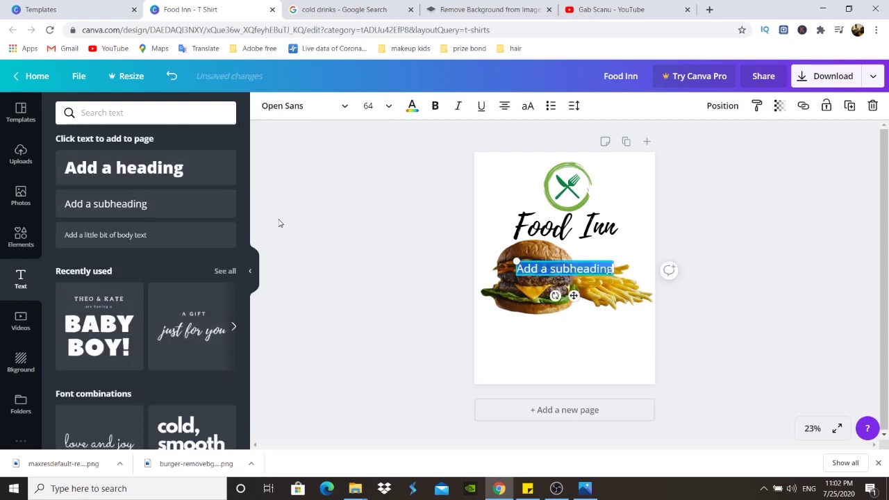
type("Buy")
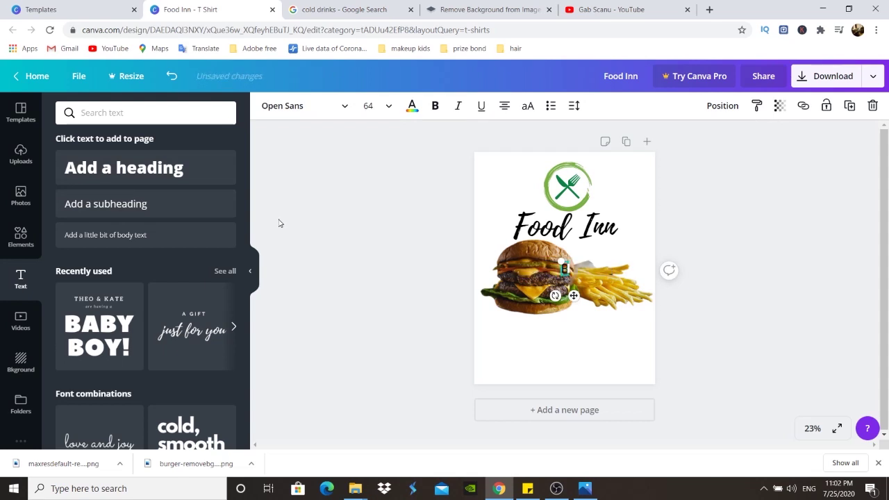
type(" 1")
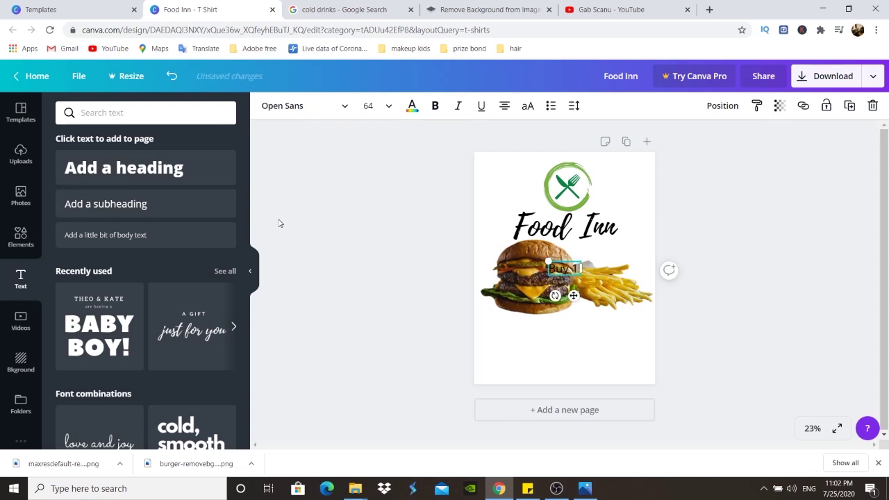
type(" Get 1")
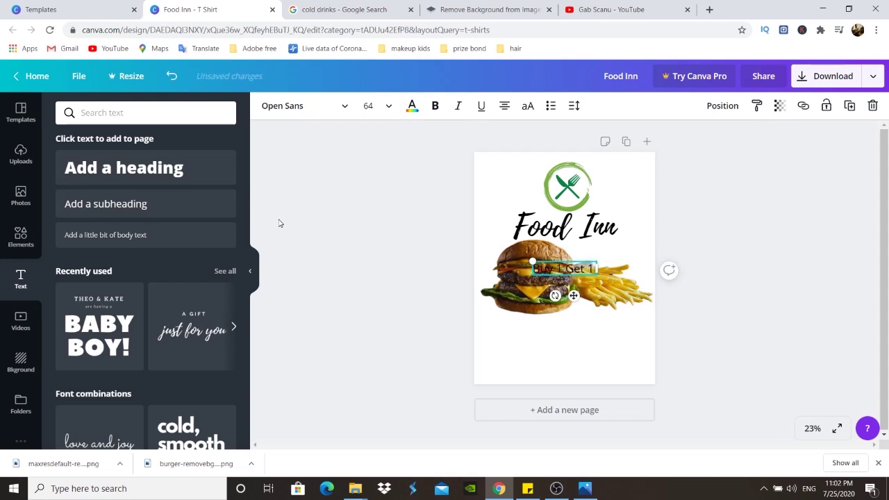
type(" Free")
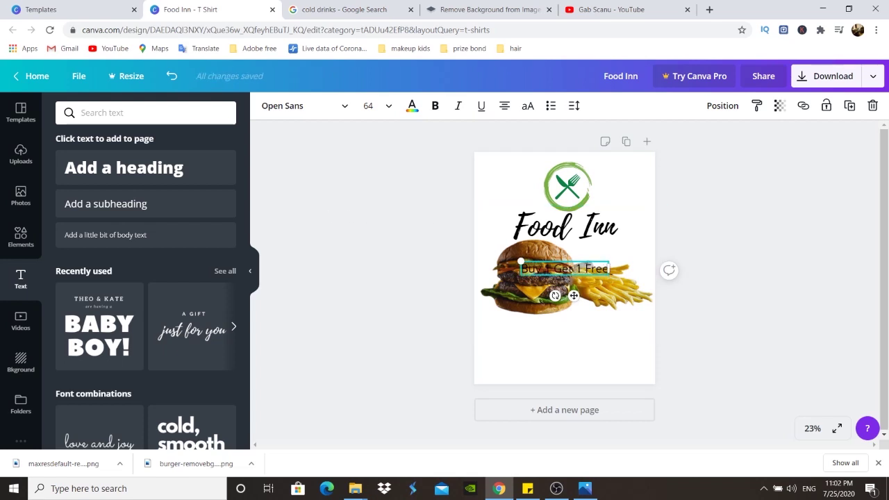
left_click_drag(521, 268, 570, 334)
left_click(436, 250)
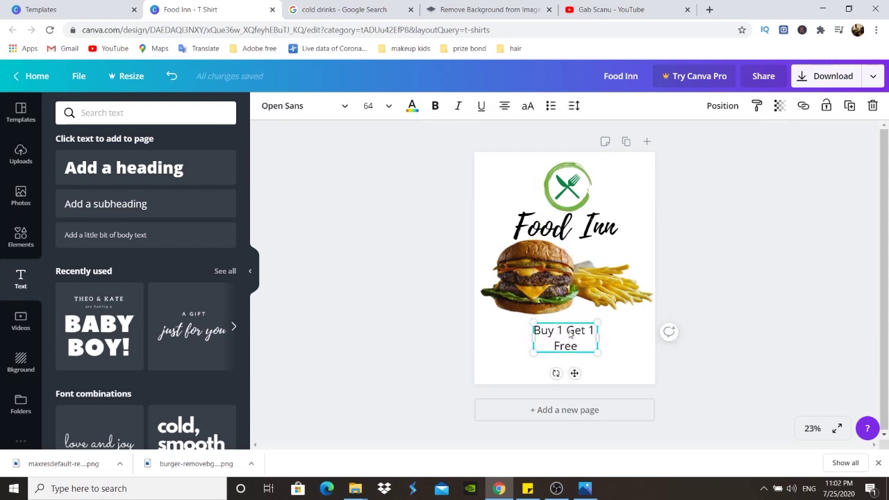
- Enlarge the "Buy 1 Get 1 Free" text to font size 149 on two lines, filling the space below the burger
key("ctrl+t")
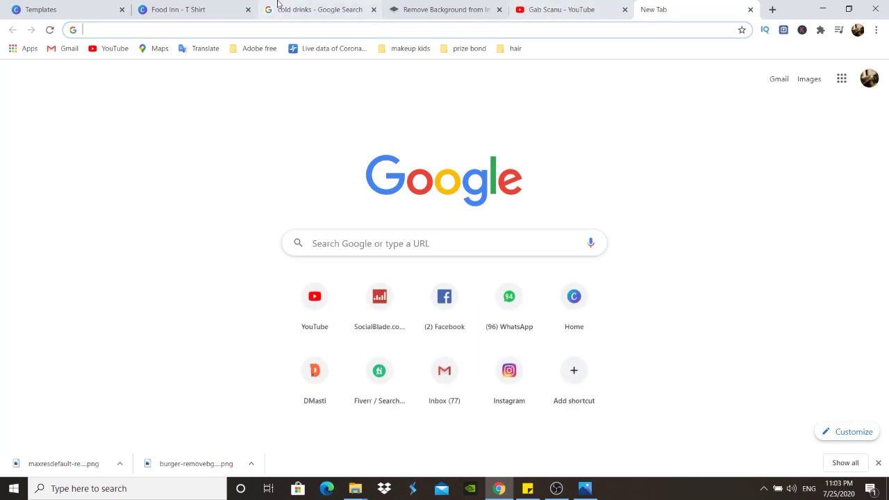
left_click(184, 9)
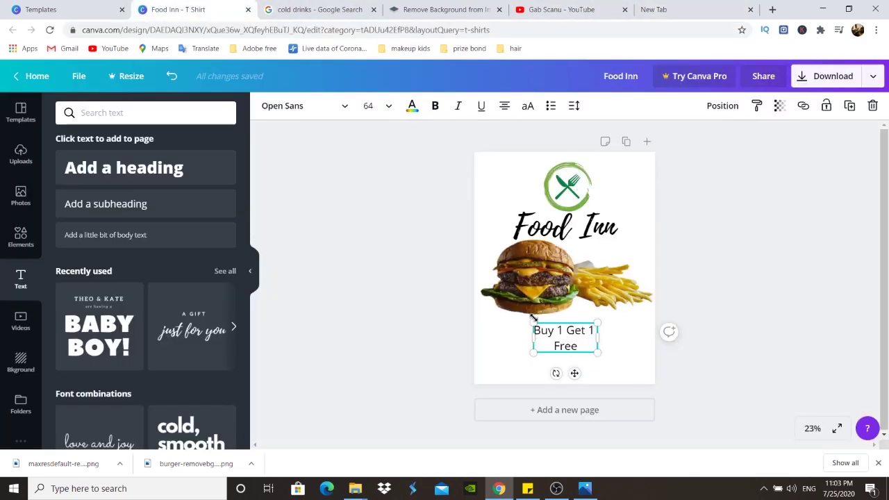
left_click_drag(534, 318, 488, 301)
left_click_drag(597, 353, 636, 369)
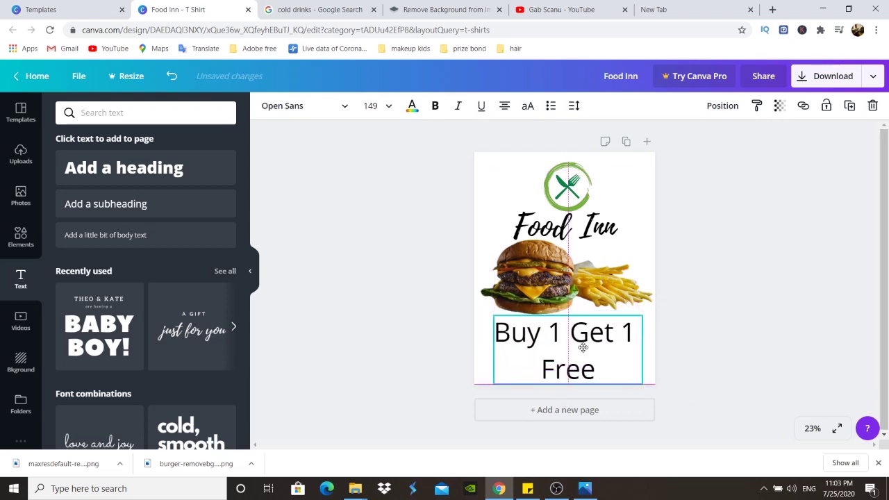